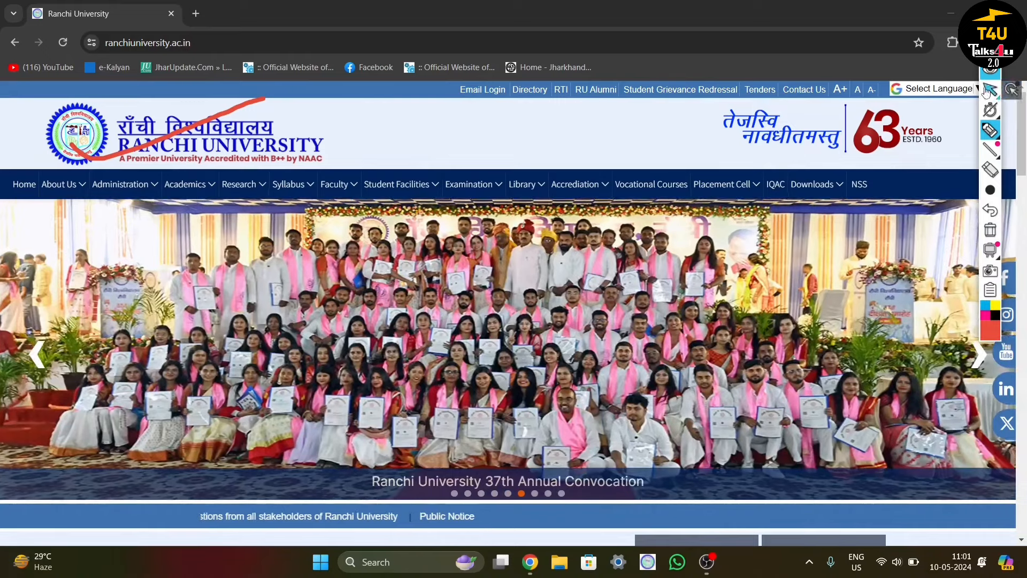
Find the UG & PG Admissions entry among the homepage's Quick Links and mark it with a red tick and underline
{"action": "left_click", "coordinate": [989, 74]}
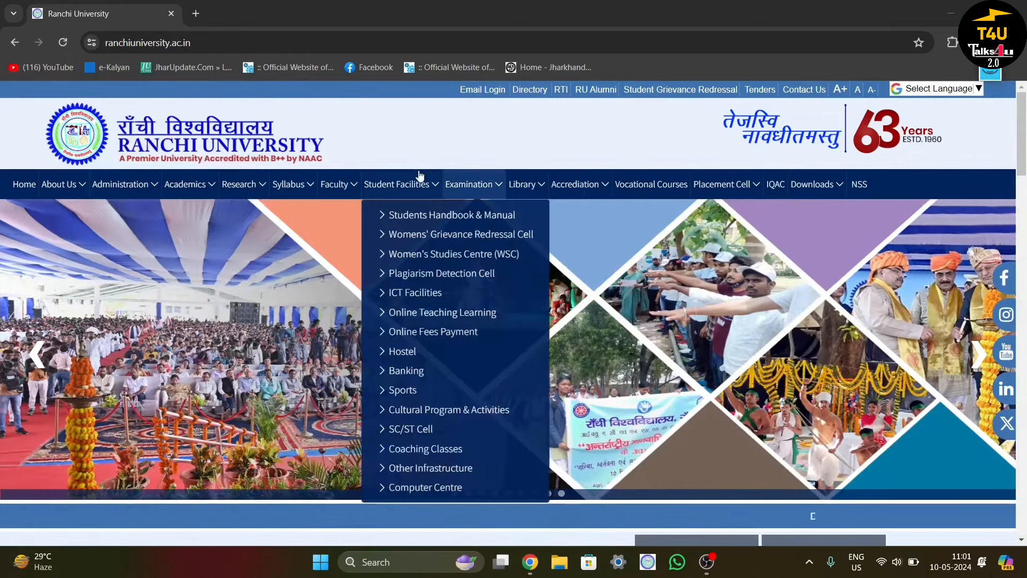
{"action": "scroll", "coordinate": [550, 128], "scroll_direction": "down", "scroll_amount": 3}
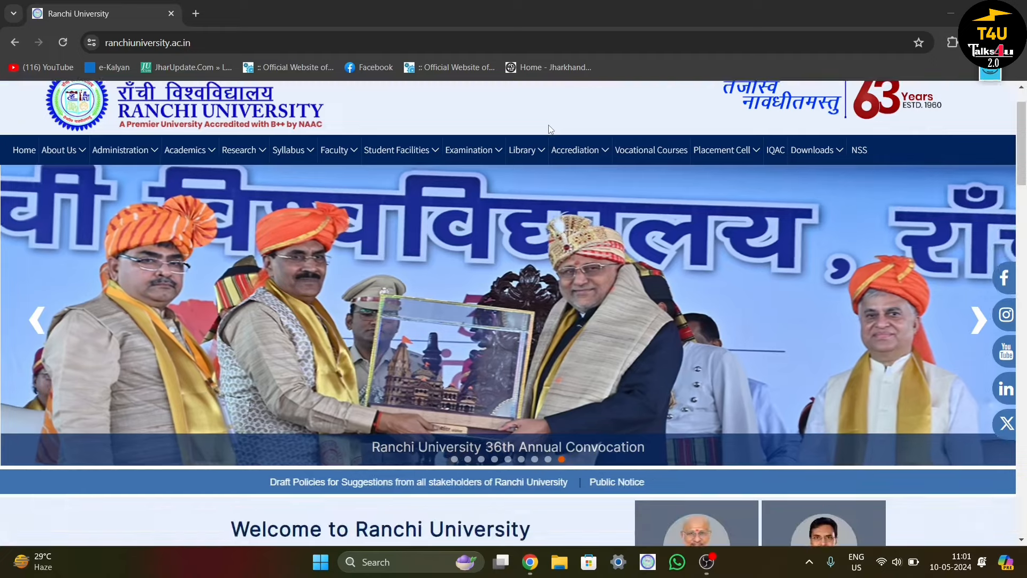
{"action": "scroll", "coordinate": [549, 129], "scroll_direction": "down", "scroll_amount": 3}
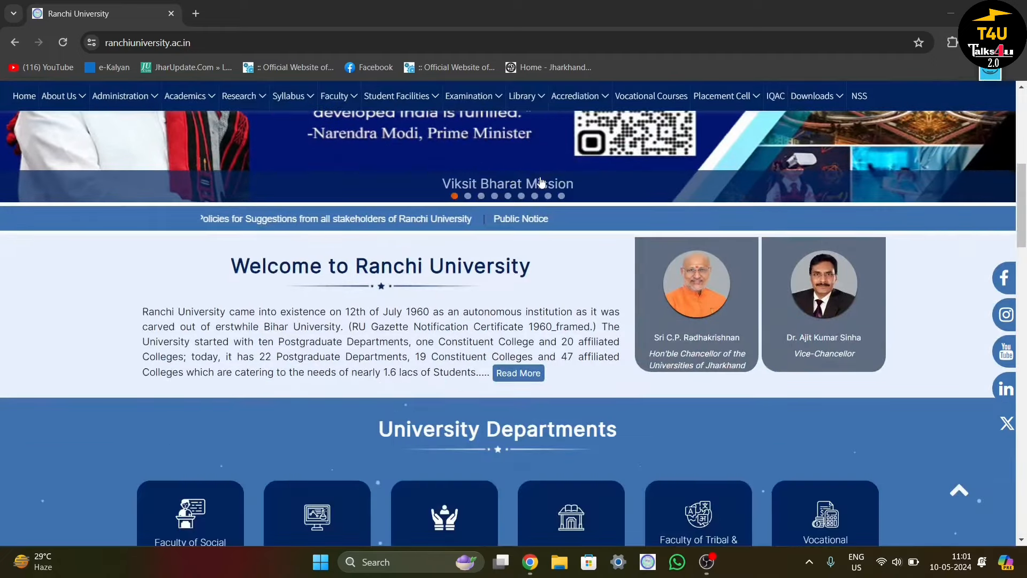
{"action": "scroll", "coordinate": [541, 183], "scroll_direction": "down", "scroll_amount": 7}
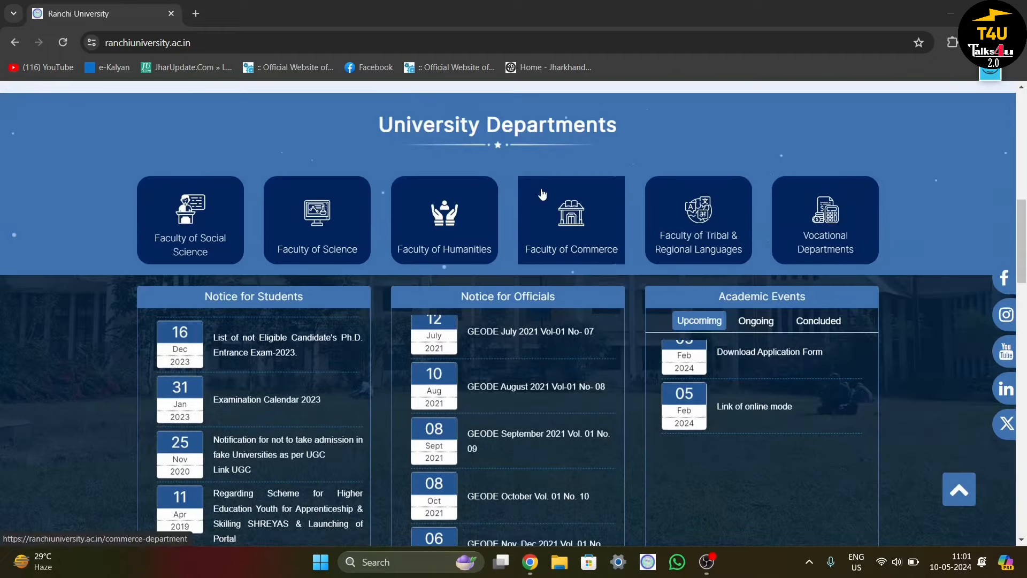
{"action": "scroll", "coordinate": [270, 442], "scroll_direction": "down", "scroll_amount": 7}
{"action": "left_click_drag", "start_coordinate": [262, 434], "coordinate": [399, 400]}
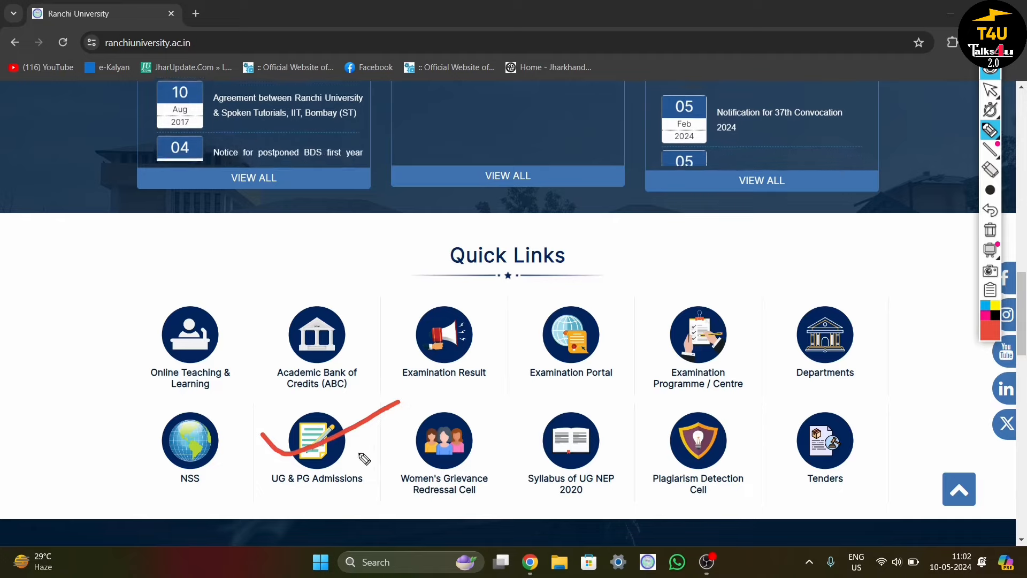
{"action": "left_click_drag", "start_coordinate": [273, 488], "coordinate": [360, 487]}
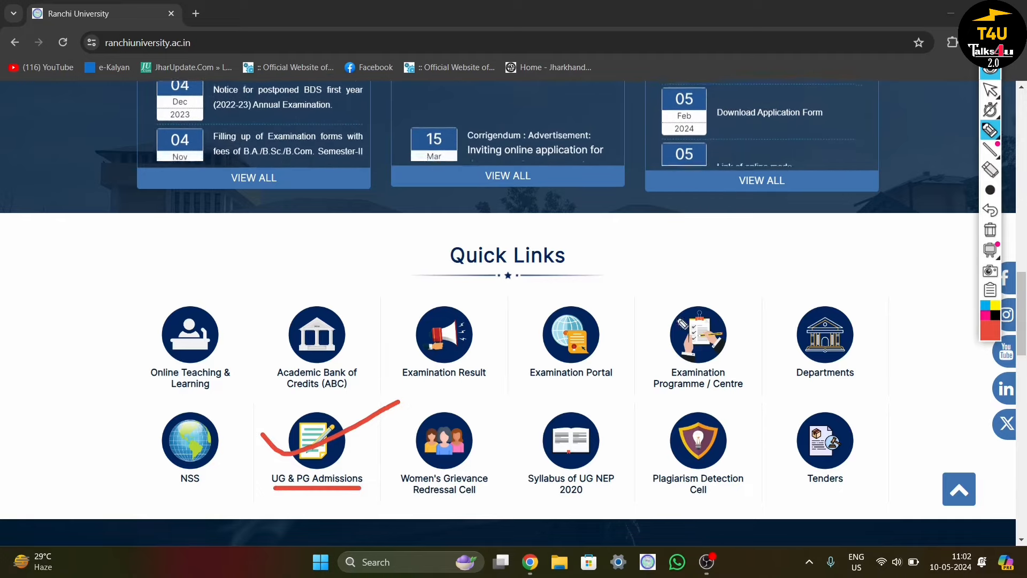
From the UG & PG Admissions page, underline and open the Chancellor Portal online admission link for regular courses
{"action": "left_click", "coordinate": [360, 489]}
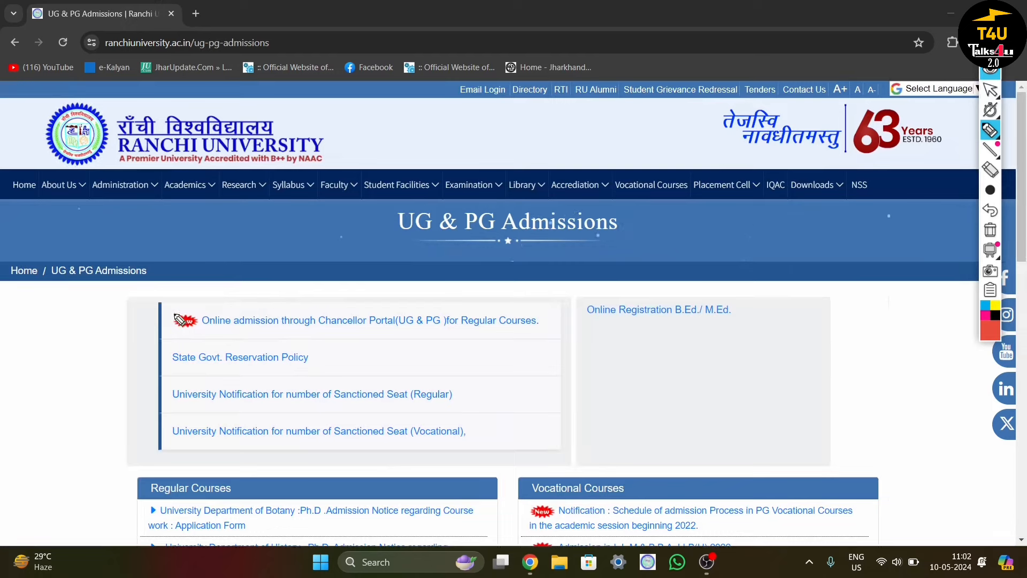
{"action": "mouse_move", "coordinate": [175, 295]}
{"action": "left_mouse_down"}
{"action": "mouse_move", "coordinate": [178, 339]}
{"action": "mouse_move", "coordinate": [529, 332]}
{"action": "left_mouse_up"}
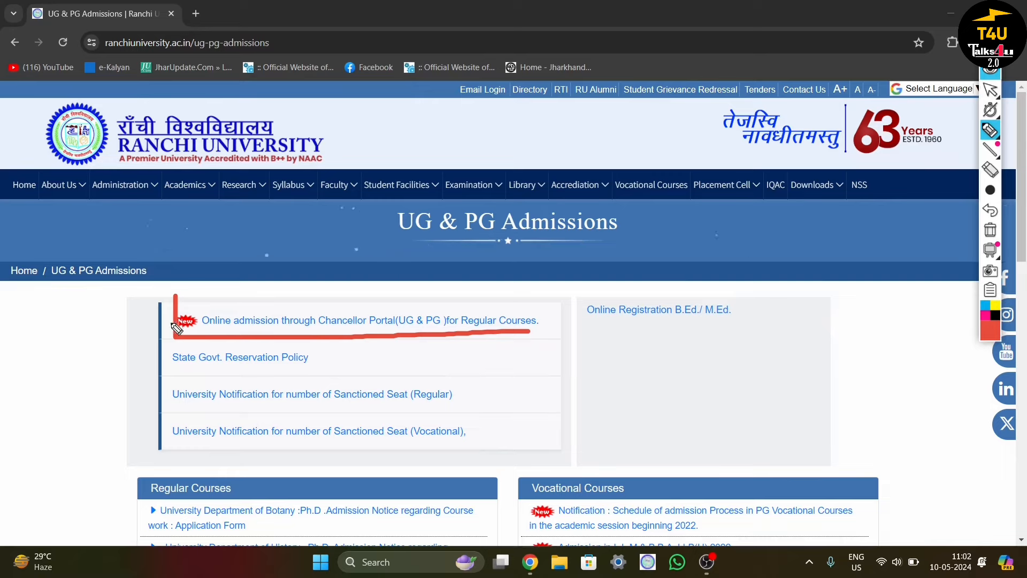
{"action": "left_click", "coordinate": [343, 320]}
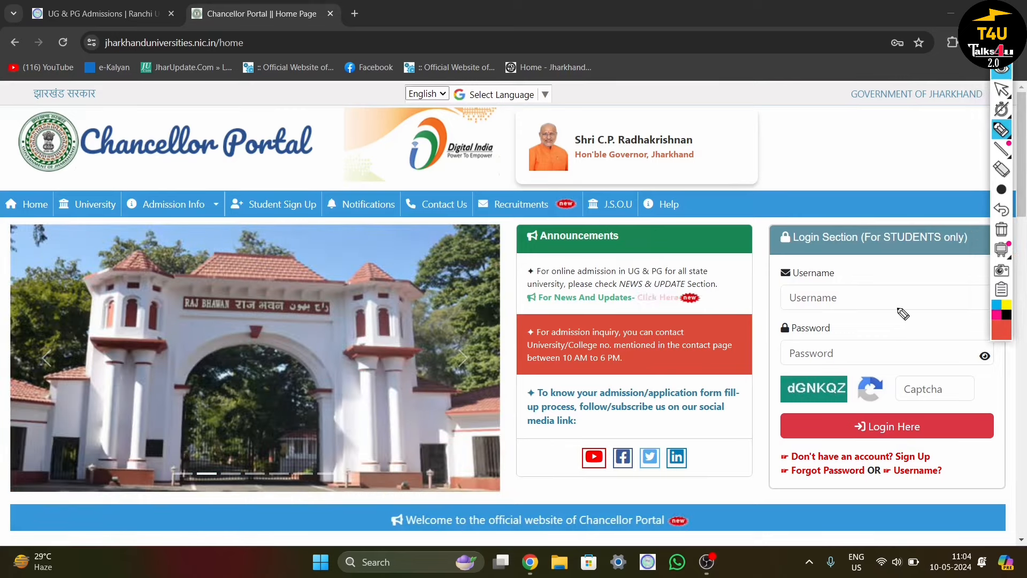
Mark the student login heading, username, password, captcha, login button and sign-up link in red
{"action": "mouse_move", "coordinate": [760, 217]}
{"action": "left_mouse_down"}
{"action": "mouse_move", "coordinate": [768, 248]}
{"action": "mouse_move", "coordinate": [837, 245]}
{"action": "left_mouse_up"}
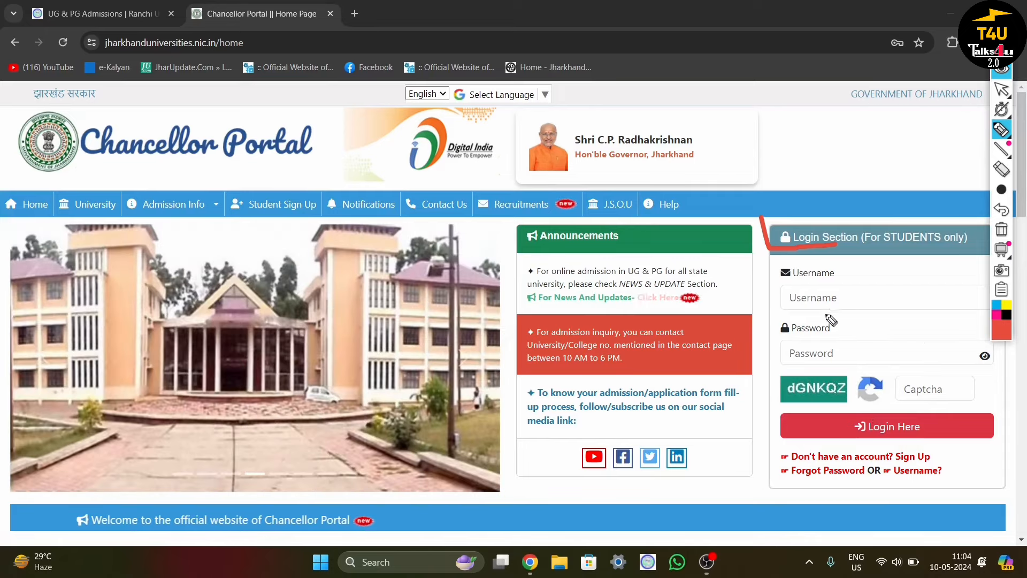
{"action": "left_click_drag", "start_coordinate": [816, 296], "coordinate": [777, 312]}
{"action": "left_click_drag", "start_coordinate": [777, 364], "coordinate": [824, 336]}
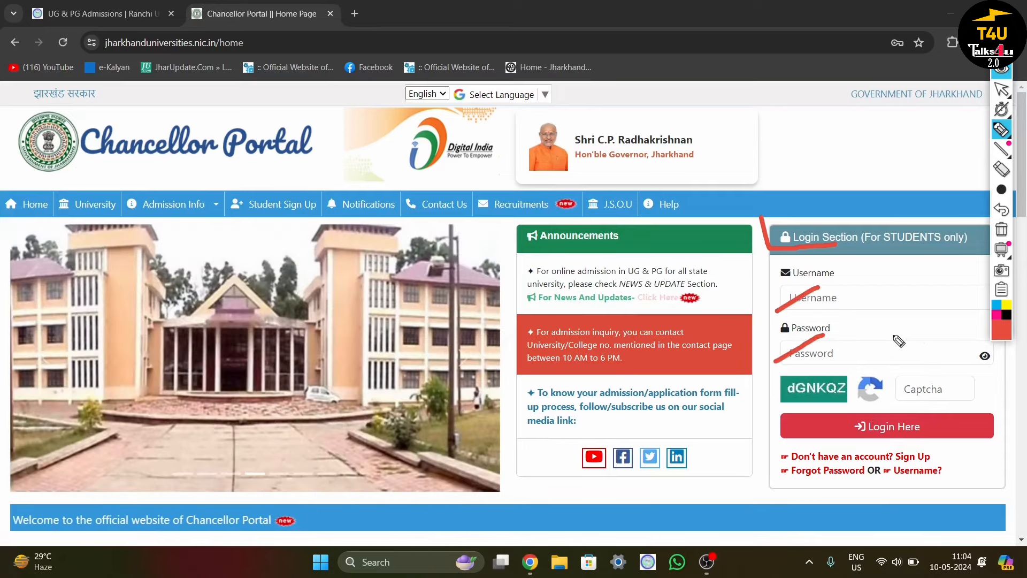
{"action": "left_click_drag", "start_coordinate": [830, 406], "coordinate": [885, 375]}
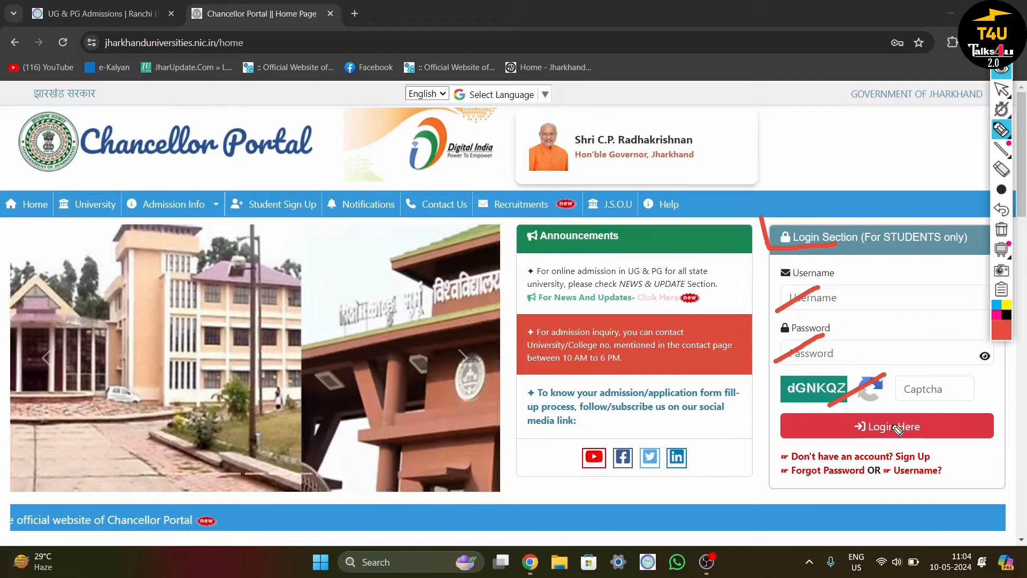
{"action": "left_click_drag", "start_coordinate": [855, 431], "coordinate": [928, 420]}
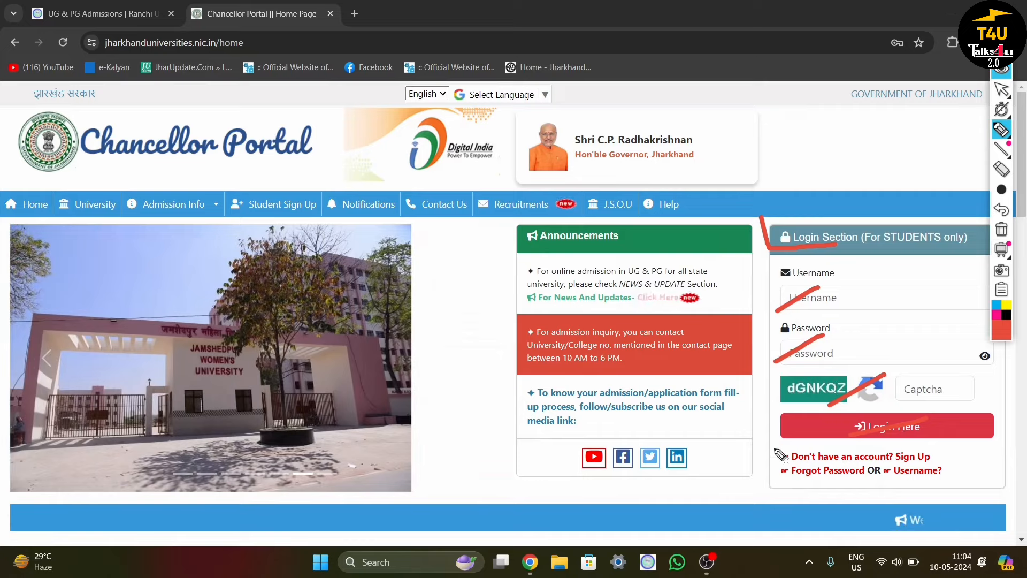
{"action": "mouse_move", "coordinate": [773, 444]}
{"action": "left_mouse_down"}
{"action": "mouse_move", "coordinate": [772, 473]}
{"action": "mouse_move", "coordinate": [984, 471]}
{"action": "mouse_move", "coordinate": [832, 445]}
{"action": "mouse_move", "coordinate": [789, 469]}
{"action": "left_mouse_up"}
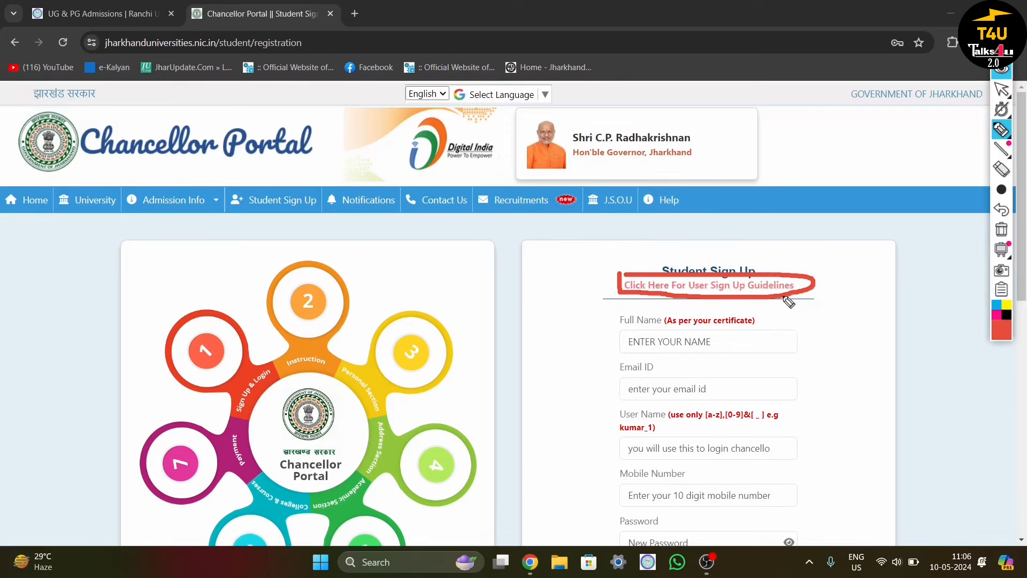
Mark the Student Sign Up form's name, email, username, mobile number and password fields and its Sign Up button in red
{"action": "scroll", "coordinate": [957, 258], "scroll_direction": "down", "scroll_amount": 3}
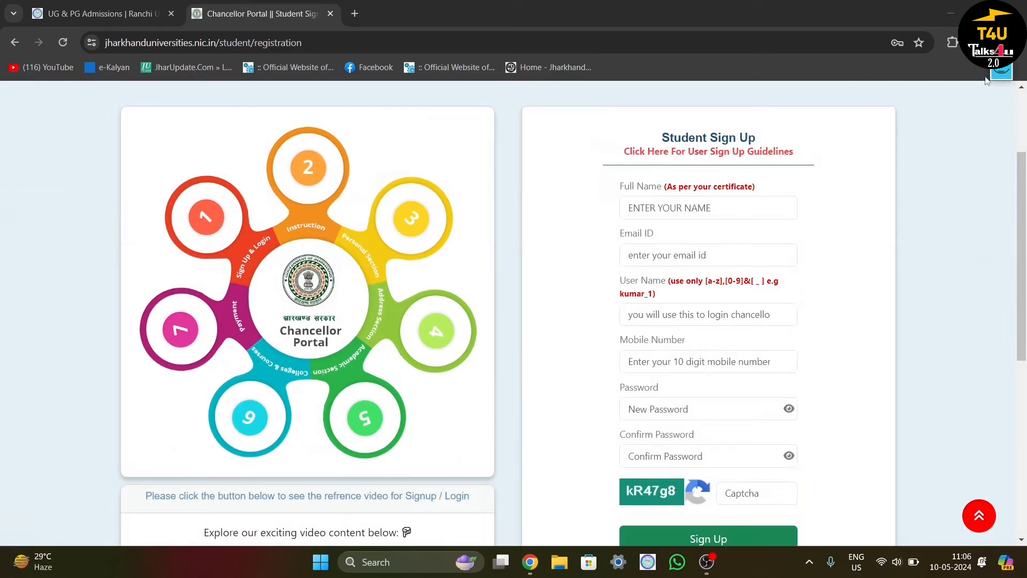
{"action": "mouse_move", "coordinate": [608, 197]}
{"action": "left_mouse_down"}
{"action": "mouse_move", "coordinate": [611, 217]}
{"action": "mouse_move", "coordinate": [769, 209]}
{"action": "left_mouse_up"}
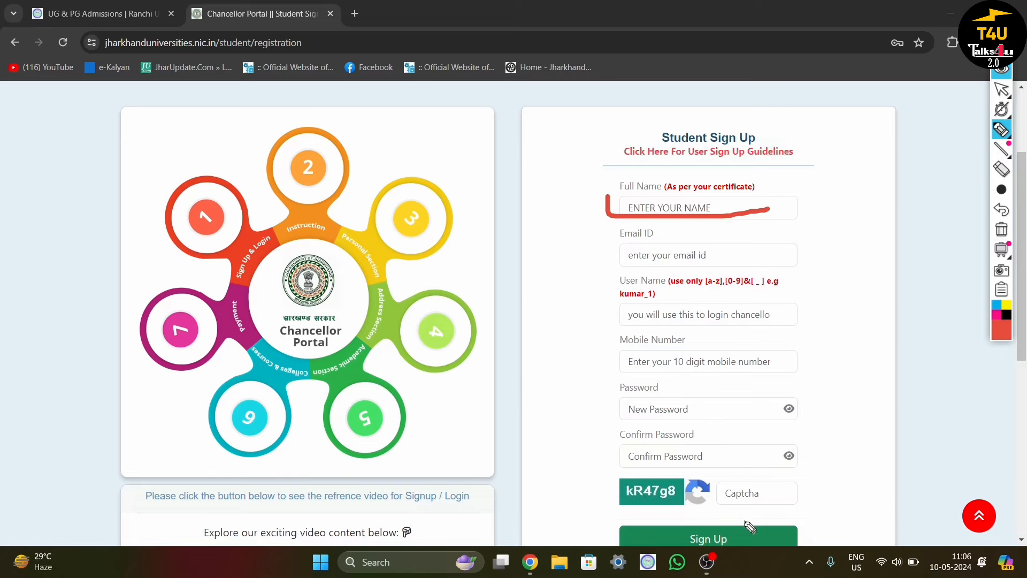
{"action": "mouse_move", "coordinate": [672, 527]}
{"action": "left_mouse_down"}
{"action": "mouse_move", "coordinate": [719, 554]}
{"action": "mouse_move", "coordinate": [752, 538]}
{"action": "mouse_move", "coordinate": [657, 513]}
{"action": "left_mouse_up"}
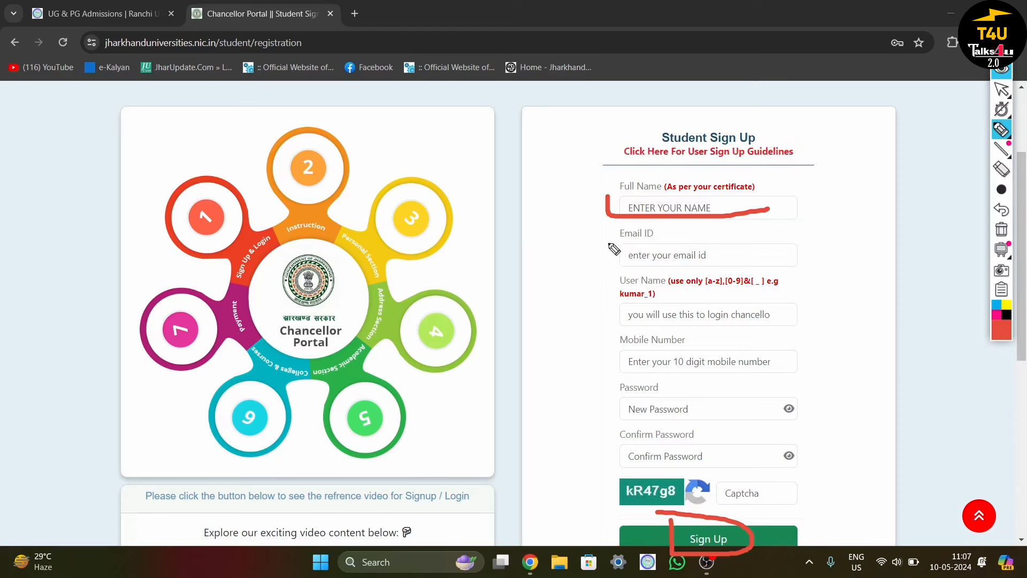
{"action": "mouse_move", "coordinate": [609, 245]}
{"action": "left_mouse_down"}
{"action": "mouse_move", "coordinate": [608, 267]}
{"action": "mouse_move", "coordinate": [663, 271]}
{"action": "mouse_move", "coordinate": [820, 252]}
{"action": "mouse_move", "coordinate": [781, 232]}
{"action": "mouse_move", "coordinate": [626, 234]}
{"action": "mouse_move", "coordinate": [621, 250]}
{"action": "left_mouse_up"}
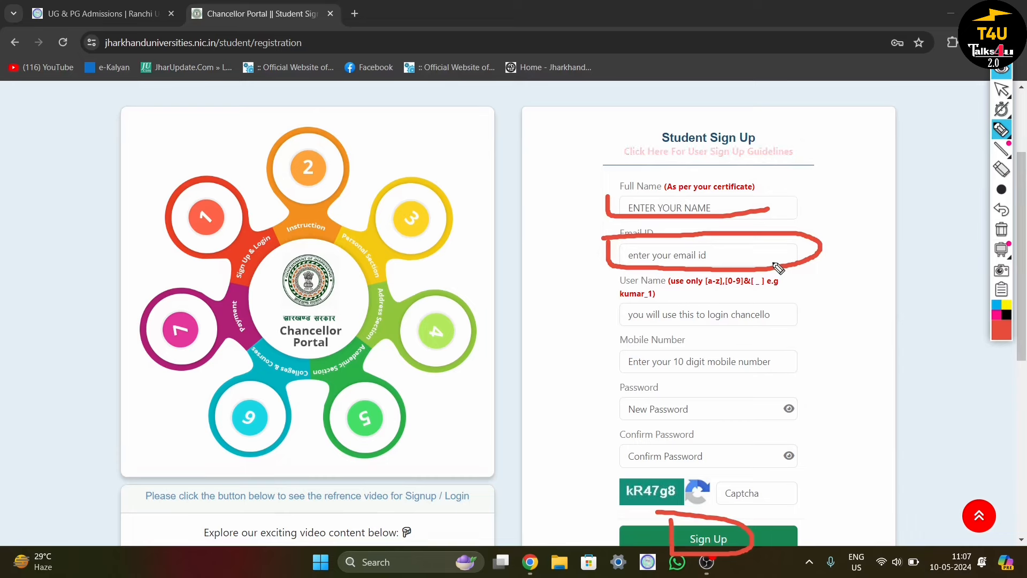
{"action": "left_click_drag", "start_coordinate": [599, 349], "coordinate": [630, 321]}
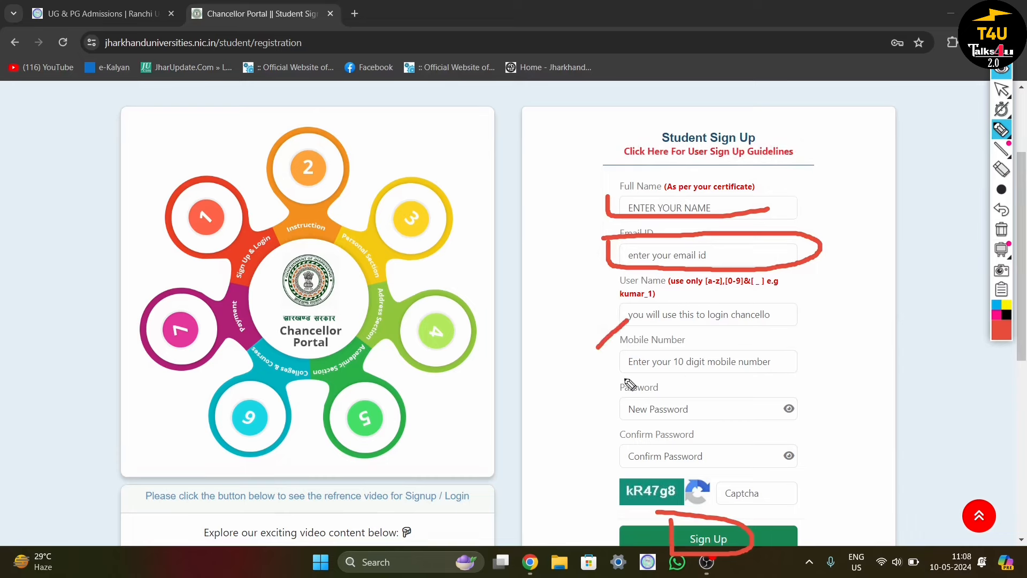
{"action": "mouse_move", "coordinate": [625, 379]}
{"action": "left_mouse_down"}
{"action": "mouse_move", "coordinate": [810, 363]}
{"action": "mouse_move", "coordinate": [787, 340]}
{"action": "mouse_move", "coordinate": [600, 353]}
{"action": "mouse_move", "coordinate": [609, 377]}
{"action": "mouse_move", "coordinate": [662, 380]}
{"action": "left_mouse_up"}
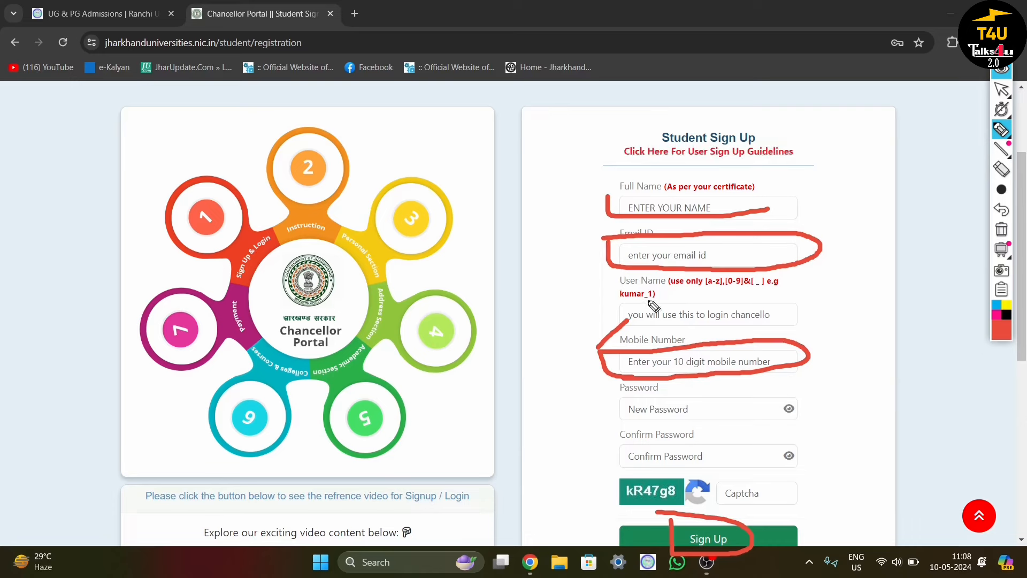
{"action": "left_click_drag", "start_coordinate": [650, 302], "coordinate": [738, 290]}
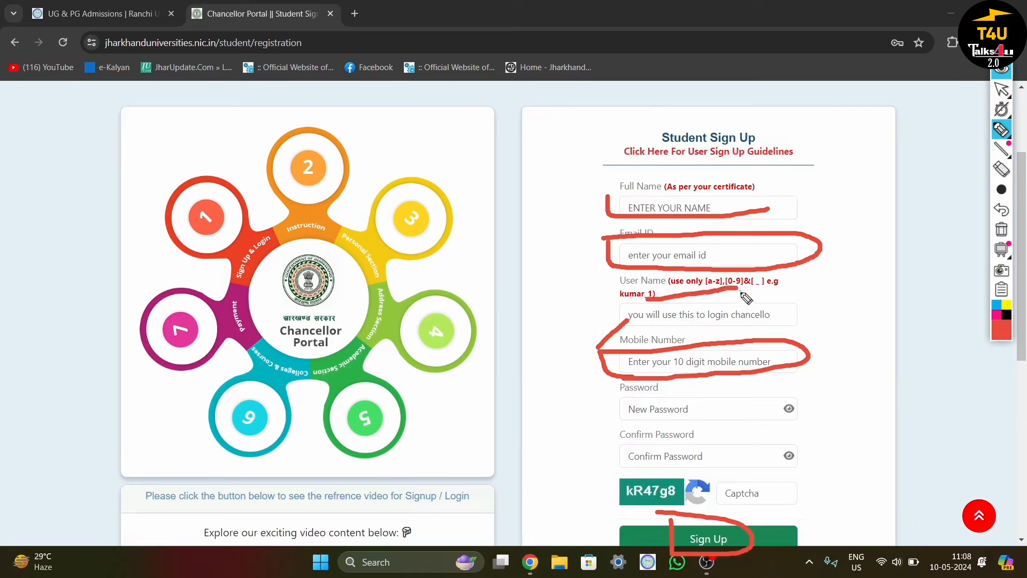
{"action": "left_click_drag", "start_coordinate": [610, 412], "coordinate": [619, 489]}
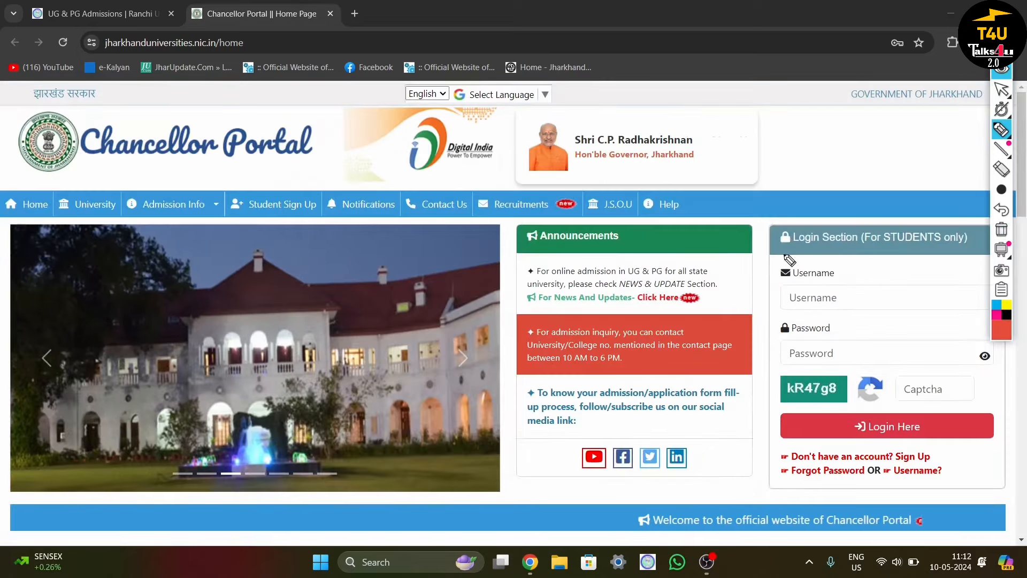
Underline the Login Section heading and its username, password and captcha entries on the Chancellor Portal home page
{"action": "left_click_drag", "start_coordinate": [782, 254], "coordinate": [862, 243]}
{"action": "left_click_drag", "start_coordinate": [784, 290], "coordinate": [832, 272]}
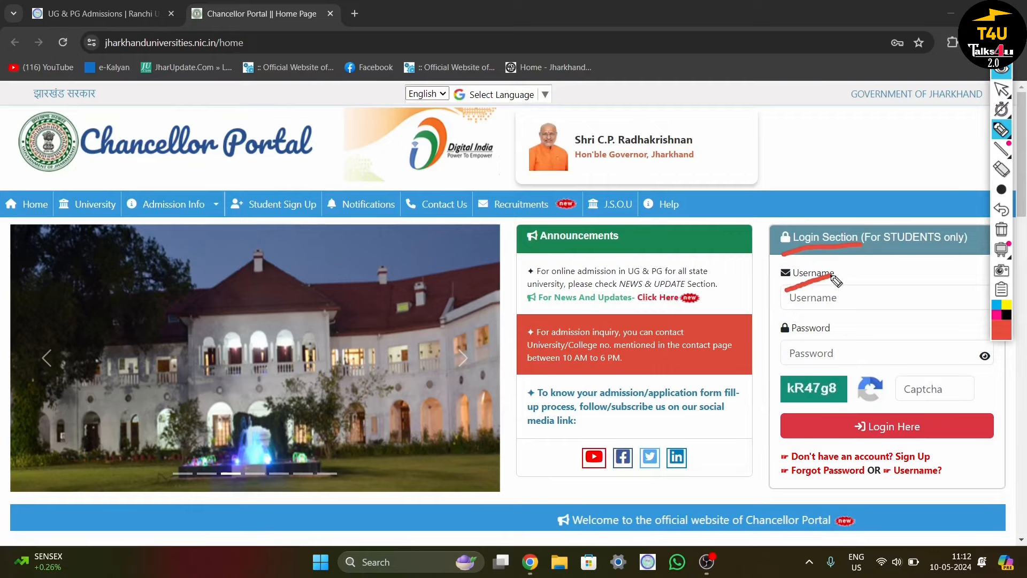
{"action": "left_click_drag", "start_coordinate": [773, 336], "coordinate": [816, 317]}
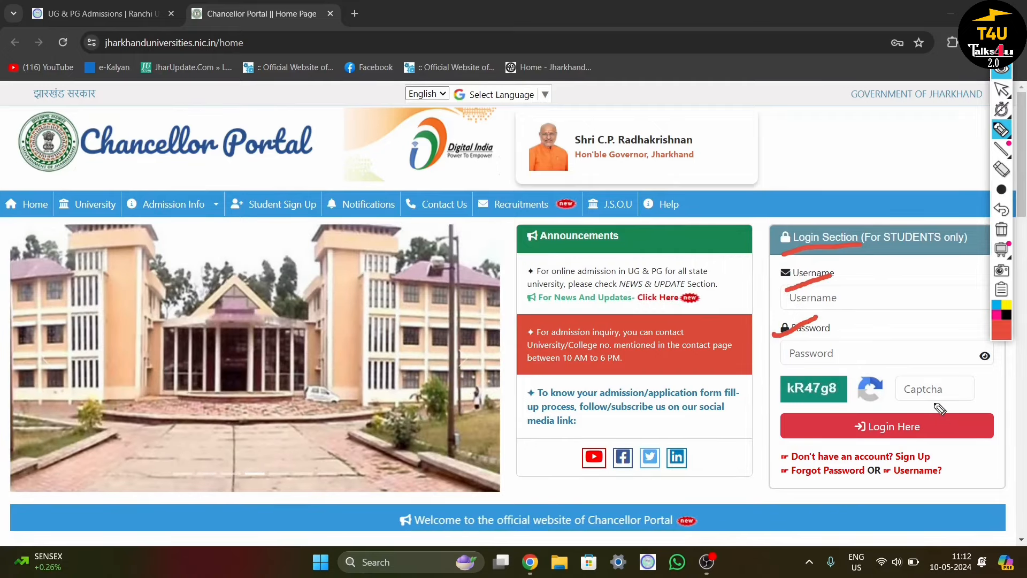
{"action": "left_click_drag", "start_coordinate": [780, 403], "coordinate": [842, 402]}
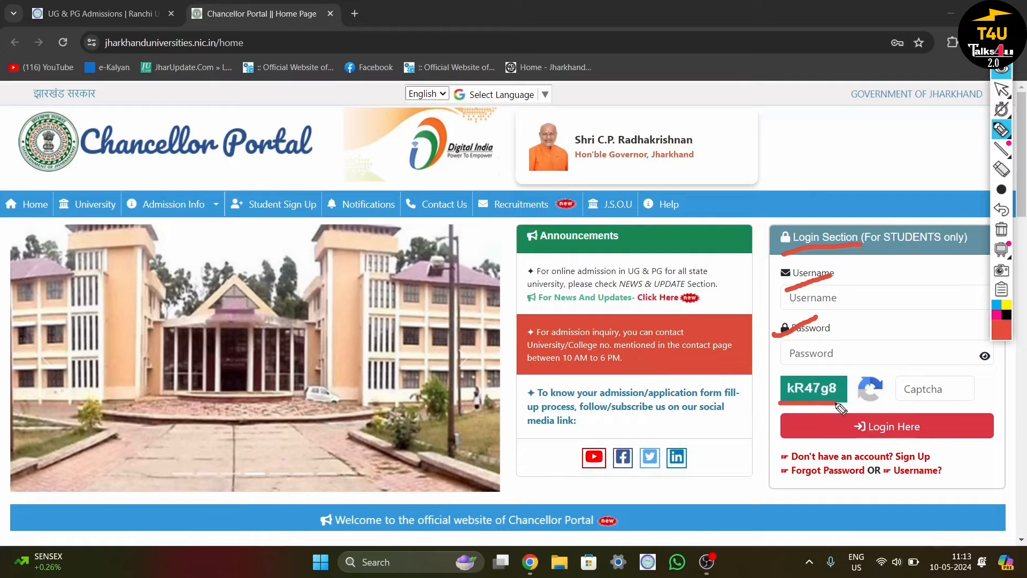
{"action": "left_click_drag", "start_coordinate": [907, 400], "coordinate": [950, 400]}
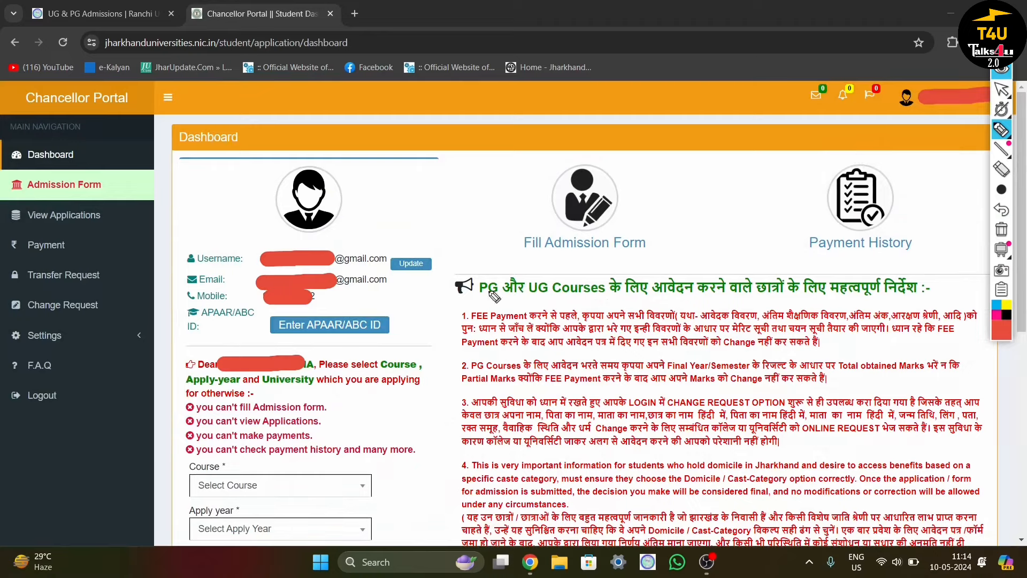
Mark the PG and UG Courses instructions and the Important Notice heading on the student dashboard in red
{"action": "mouse_move", "coordinate": [434, 296]}
{"action": "left_mouse_down"}
{"action": "mouse_move", "coordinate": [473, 269]}
{"action": "mouse_move", "coordinate": [495, 300]}
{"action": "mouse_move", "coordinate": [607, 300]}
{"action": "left_mouse_up"}
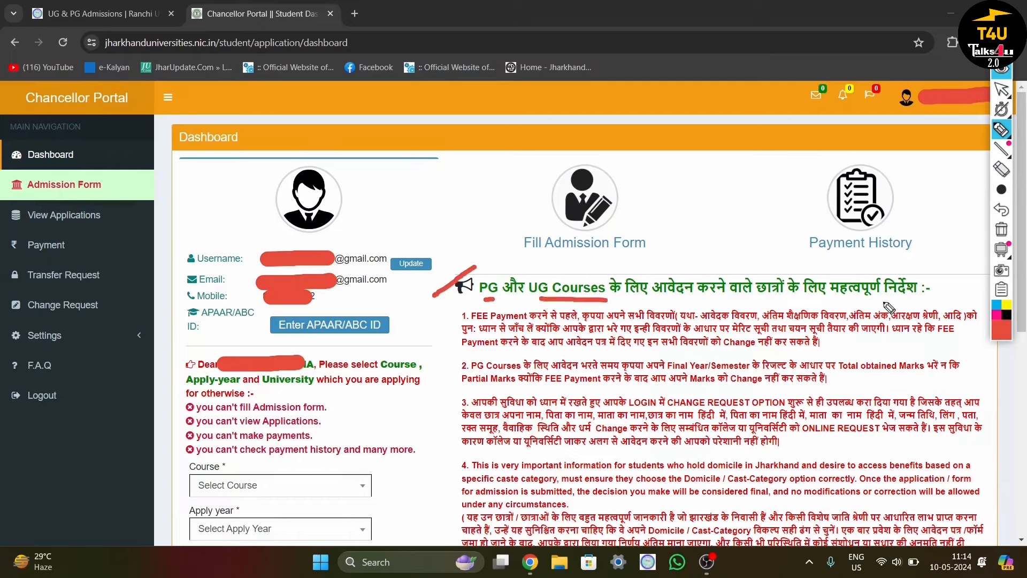
{"action": "left_click_drag", "start_coordinate": [434, 325], "coordinate": [493, 303]}
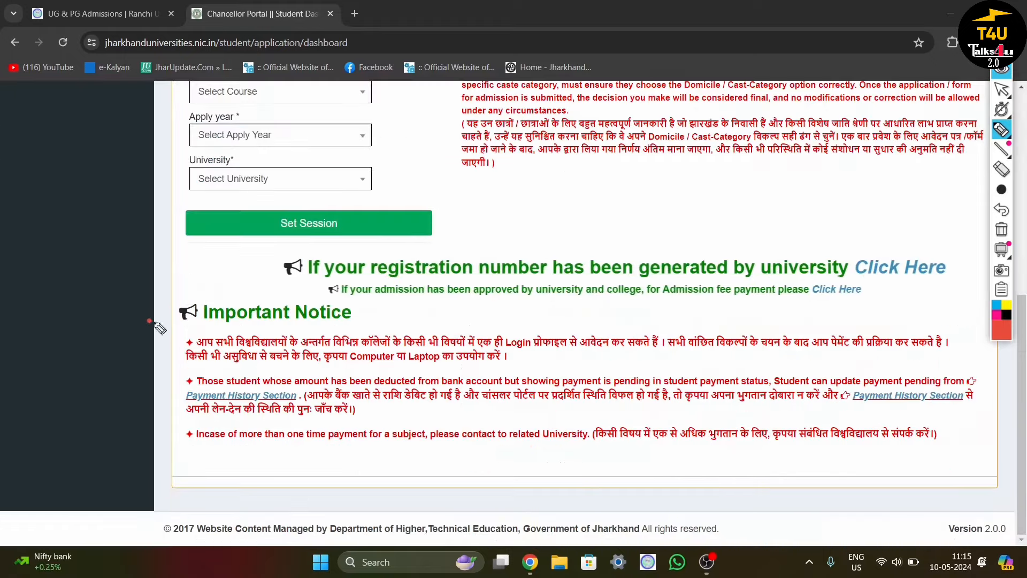
{"action": "left_click_drag", "start_coordinate": [149, 321], "coordinate": [240, 280]}
{"action": "left_click_drag", "start_coordinate": [200, 323], "coordinate": [299, 324]}
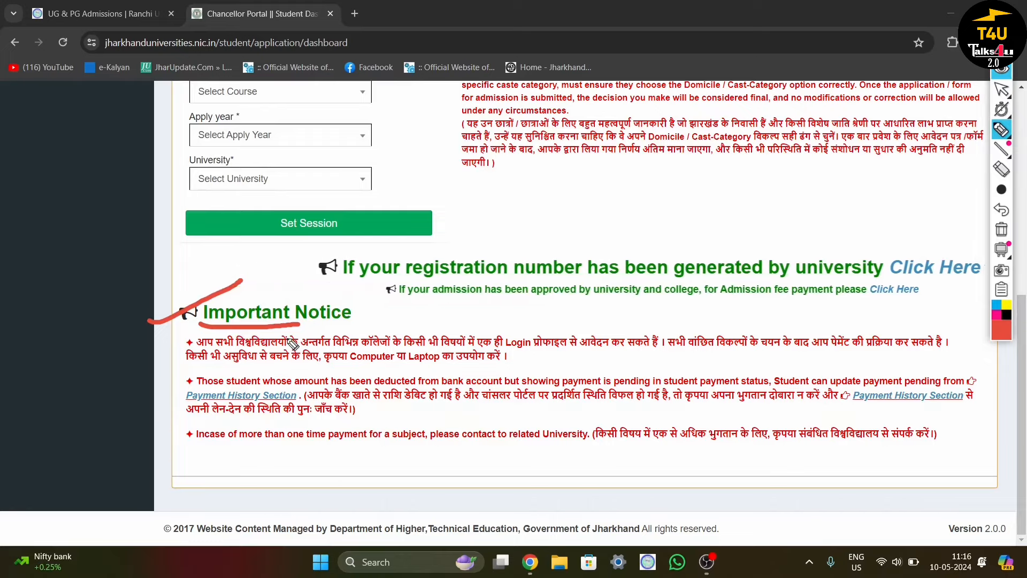
Tick the Course, Apply year and University fields and mark the Set Session button in red
{"action": "scroll", "coordinate": [189, 183], "scroll_direction": "up", "scroll_amount": 2}
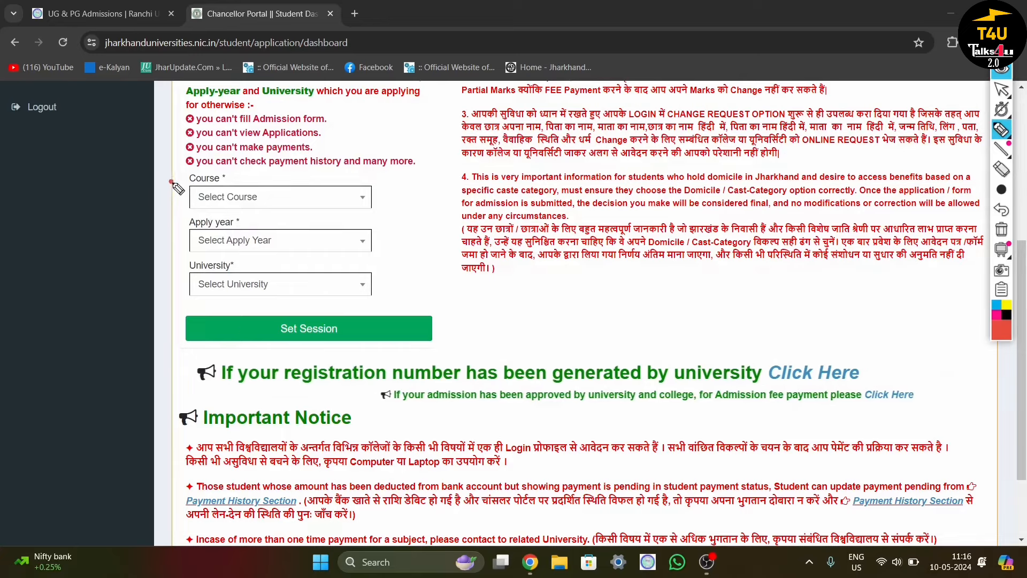
{"action": "left_click_drag", "start_coordinate": [171, 182], "coordinate": [263, 159]}
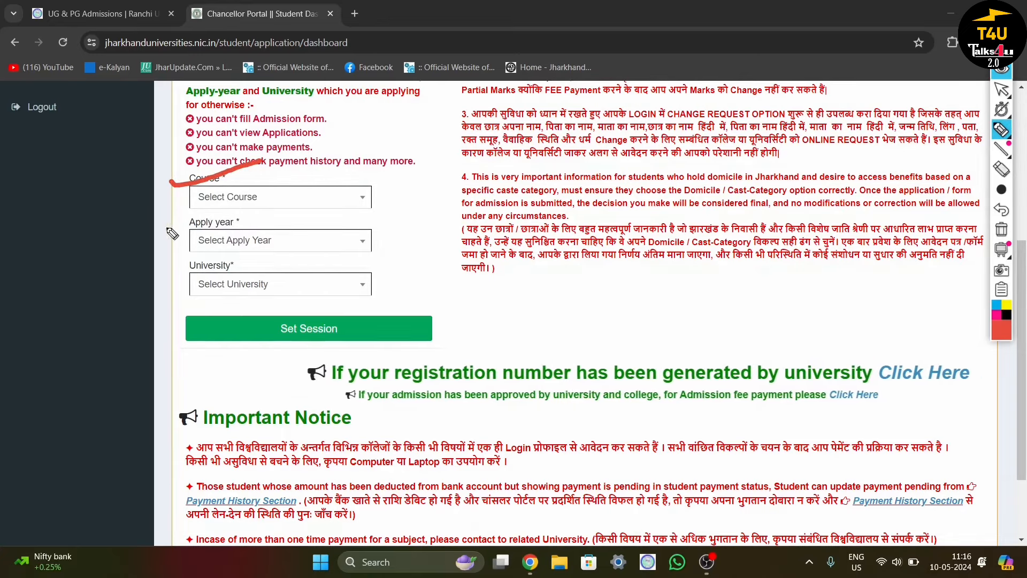
{"action": "left_click_drag", "start_coordinate": [173, 234], "coordinate": [268, 210]}
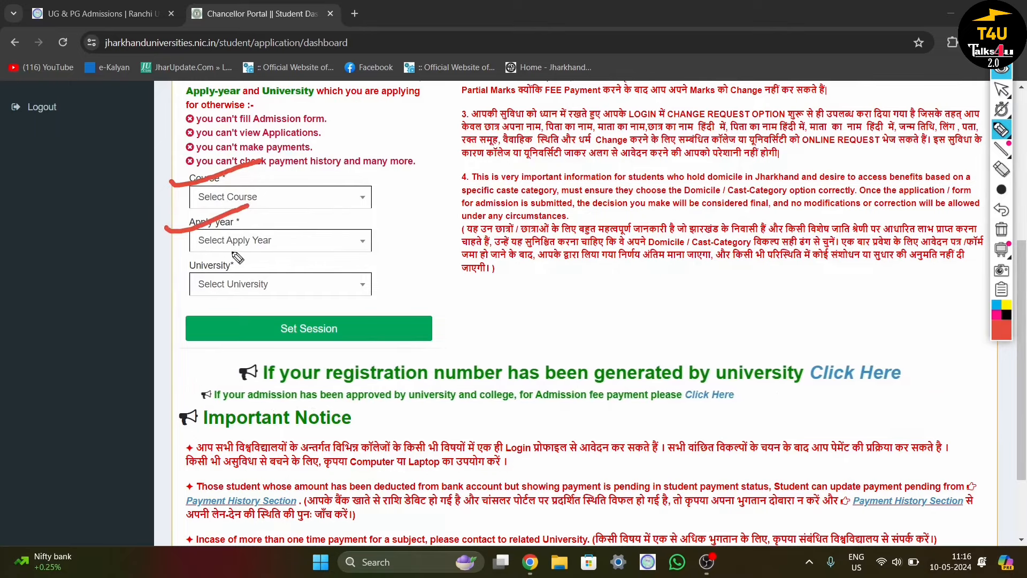
{"action": "mouse_move", "coordinate": [161, 267]}
{"action": "left_mouse_down"}
{"action": "mouse_move", "coordinate": [173, 277]}
{"action": "mouse_move", "coordinate": [212, 255]}
{"action": "left_mouse_up"}
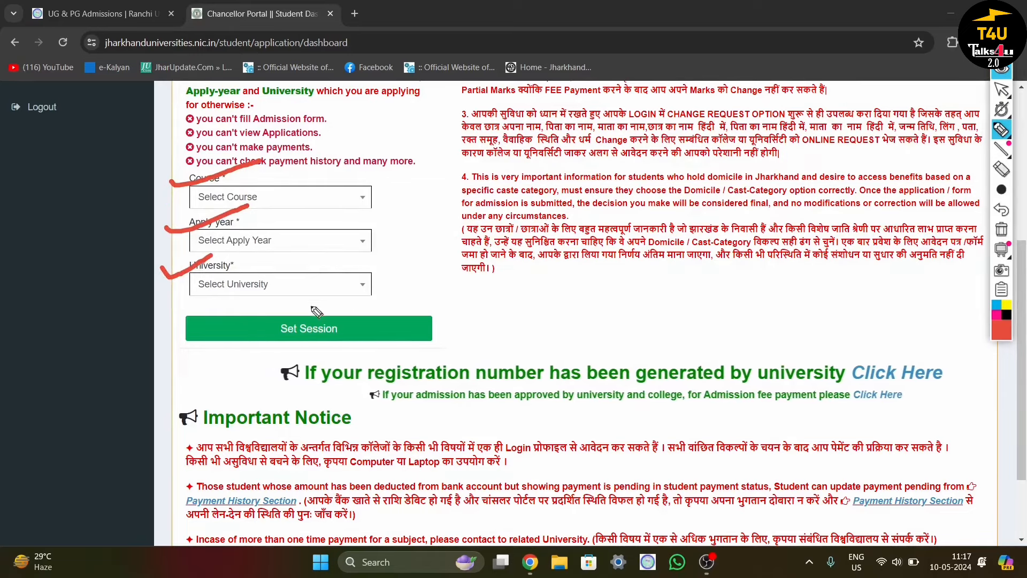
{"action": "mouse_move", "coordinate": [268, 312]}
{"action": "left_mouse_down"}
{"action": "mouse_move", "coordinate": [269, 329]}
{"action": "mouse_move", "coordinate": [300, 352]}
{"action": "mouse_move", "coordinate": [352, 323]}
{"action": "mouse_move", "coordinate": [284, 308]}
{"action": "mouse_move", "coordinate": [265, 321]}
{"action": "mouse_move", "coordinate": [299, 332]}
{"action": "left_mouse_up"}
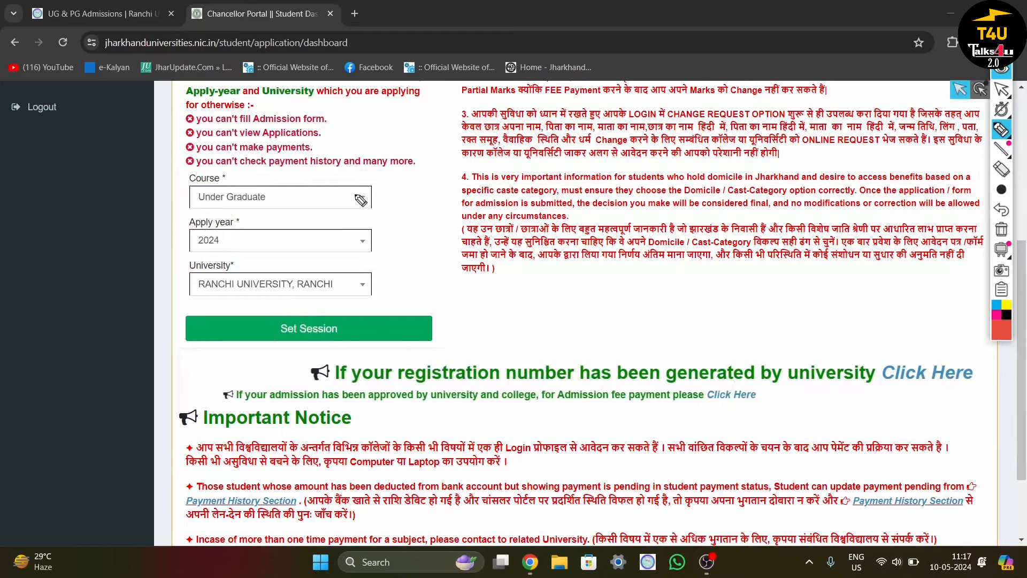
Tick the chosen Under Graduate course, 2024 apply year and Ranchi University values and mark the Set Session button in red
{"action": "left_click_drag", "start_coordinate": [345, 193], "coordinate": [393, 184]}
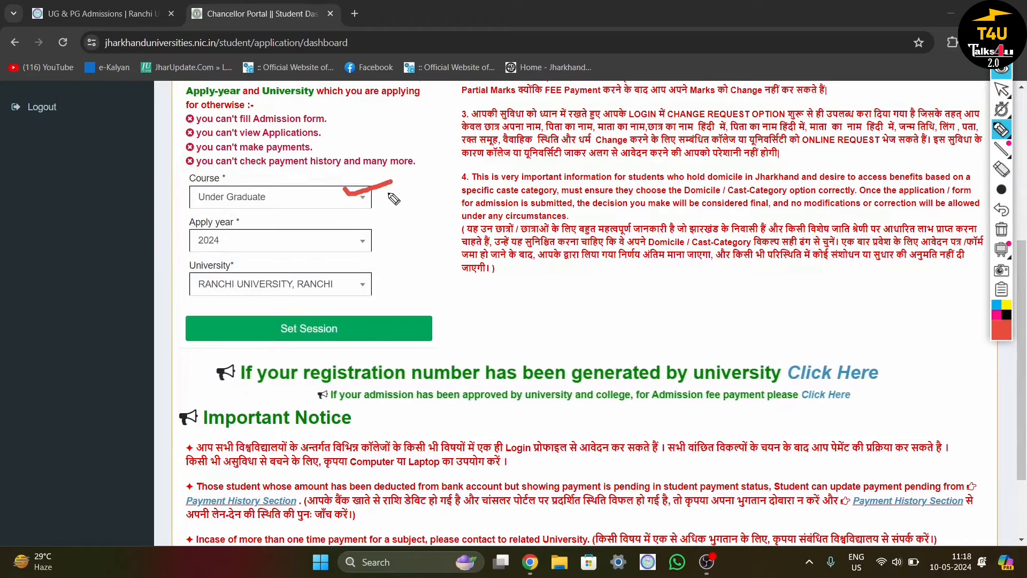
{"action": "left_click_drag", "start_coordinate": [285, 239], "coordinate": [353, 219]}
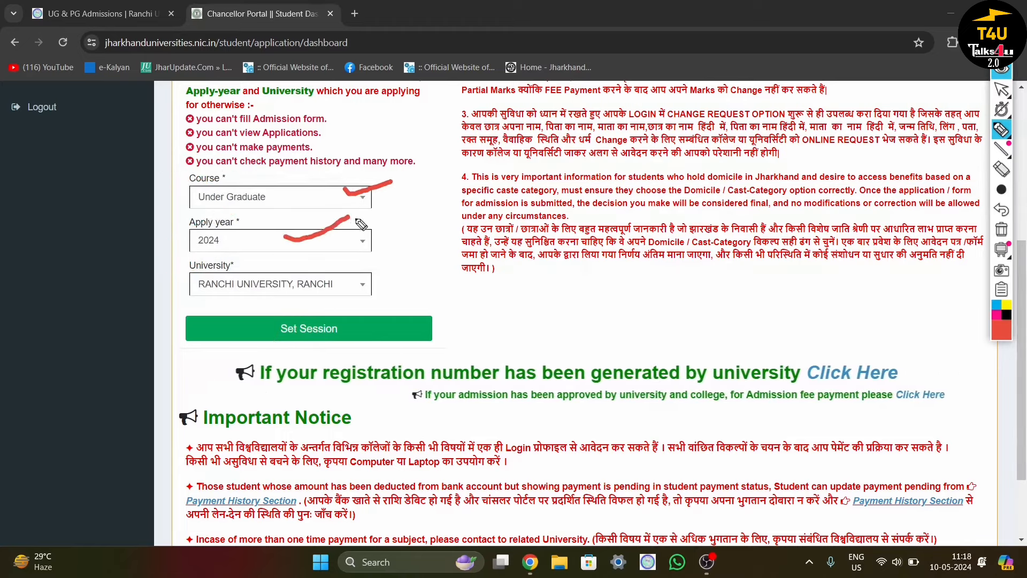
{"action": "mouse_move", "coordinate": [345, 278]}
{"action": "left_mouse_down"}
{"action": "mouse_move", "coordinate": [369, 282]}
{"action": "mouse_move", "coordinate": [421, 260]}
{"action": "left_mouse_up"}
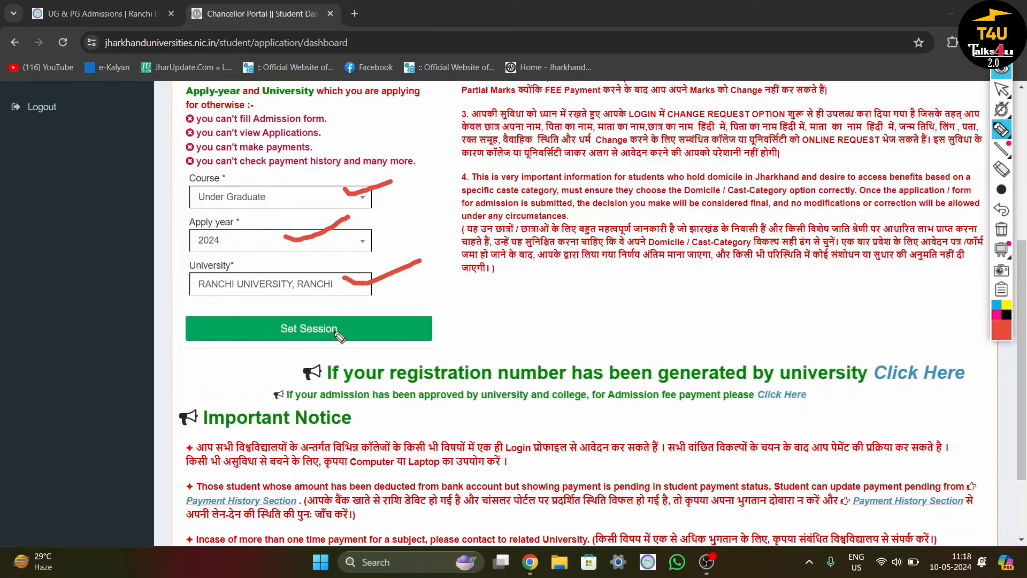
{"action": "mouse_move", "coordinate": [271, 312]}
{"action": "left_mouse_down"}
{"action": "mouse_move", "coordinate": [272, 334]}
{"action": "mouse_move", "coordinate": [350, 333]}
{"action": "left_mouse_up"}
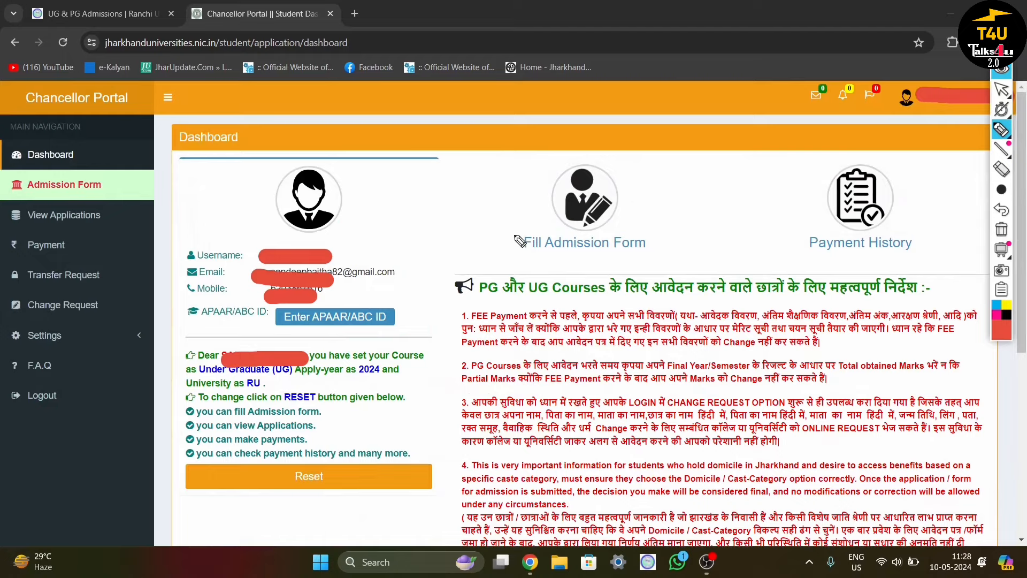
Circle Fill Admission Form on the dashboard in red and open the admission form's instructions page
{"action": "mouse_move", "coordinate": [512, 228]}
{"action": "left_mouse_down"}
{"action": "mouse_move", "coordinate": [514, 257]}
{"action": "mouse_move", "coordinate": [564, 262]}
{"action": "mouse_move", "coordinate": [644, 256]}
{"action": "mouse_move", "coordinate": [657, 235]}
{"action": "mouse_move", "coordinate": [516, 232]}
{"action": "left_mouse_up"}
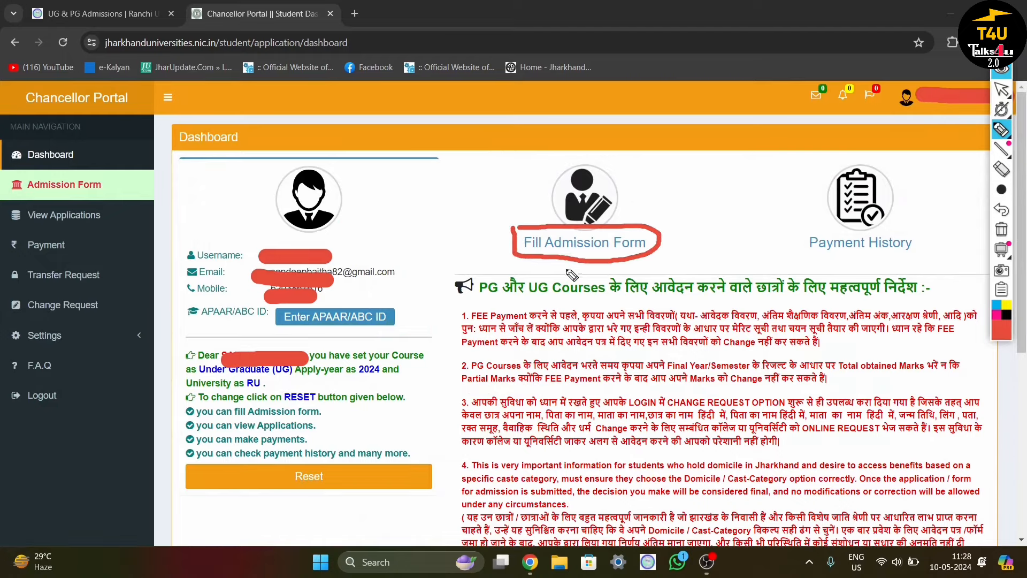
{"action": "left_click", "coordinate": [610, 243]}
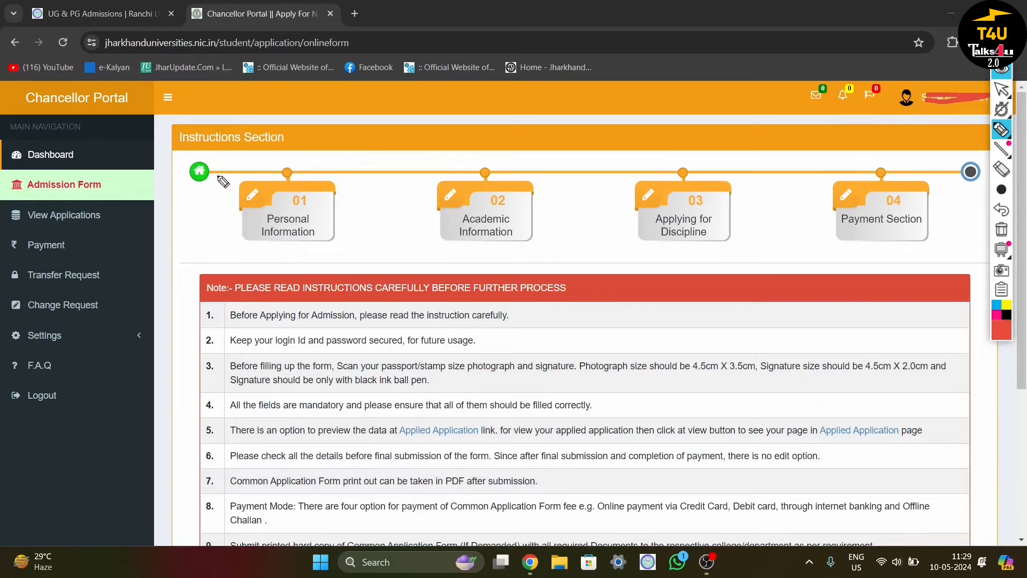
Mark the Personal Information, Academic Information, Applying for Discipline and Payment Section stages of the application in red, including the home marker
{"action": "mouse_move", "coordinate": [169, 175]}
{"action": "left_mouse_down"}
{"action": "mouse_move", "coordinate": [179, 186]}
{"action": "mouse_move", "coordinate": [257, 157]}
{"action": "left_mouse_up"}
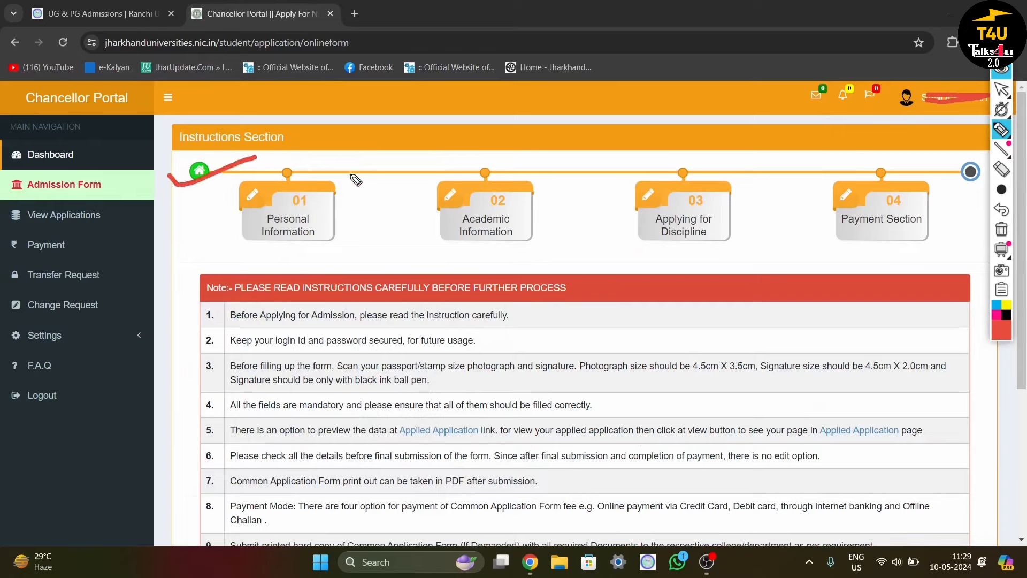
{"action": "left_click_drag", "start_coordinate": [197, 213], "coordinate": [276, 184]}
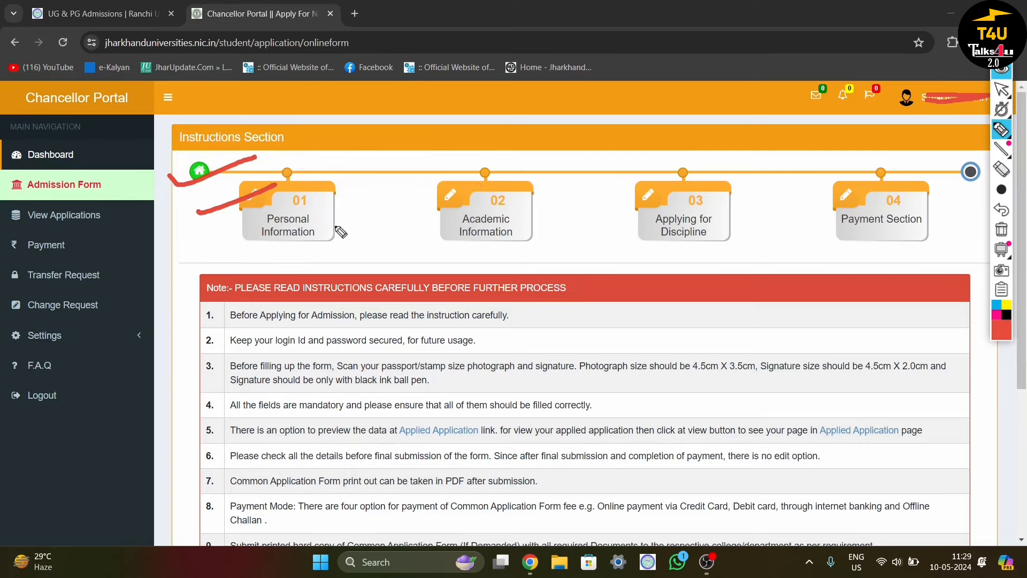
{"action": "left_click_drag", "start_coordinate": [330, 221], "coordinate": [349, 208]}
{"action": "left_click_drag", "start_coordinate": [413, 217], "coordinate": [456, 195]}
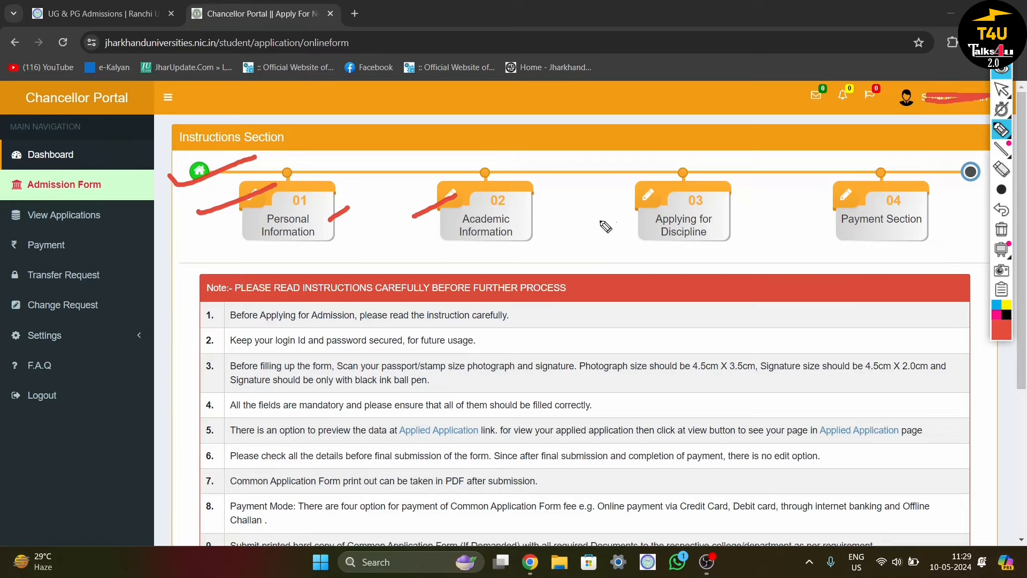
{"action": "left_click_drag", "start_coordinate": [611, 216], "coordinate": [653, 191]}
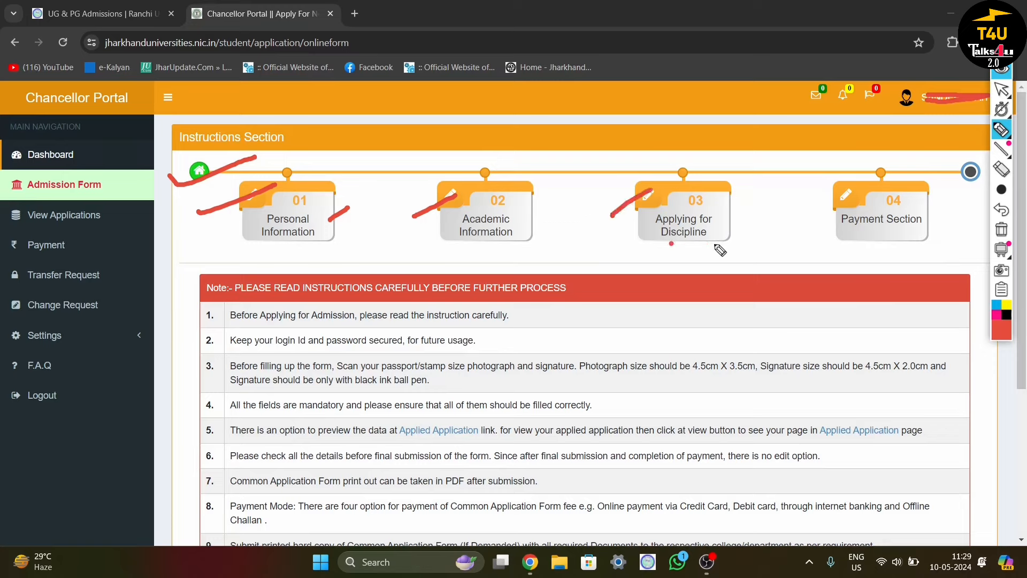
{"action": "left_click_drag", "start_coordinate": [715, 247], "coordinate": [723, 244]}
{"action": "left_click_drag", "start_coordinate": [812, 215], "coordinate": [861, 184]}
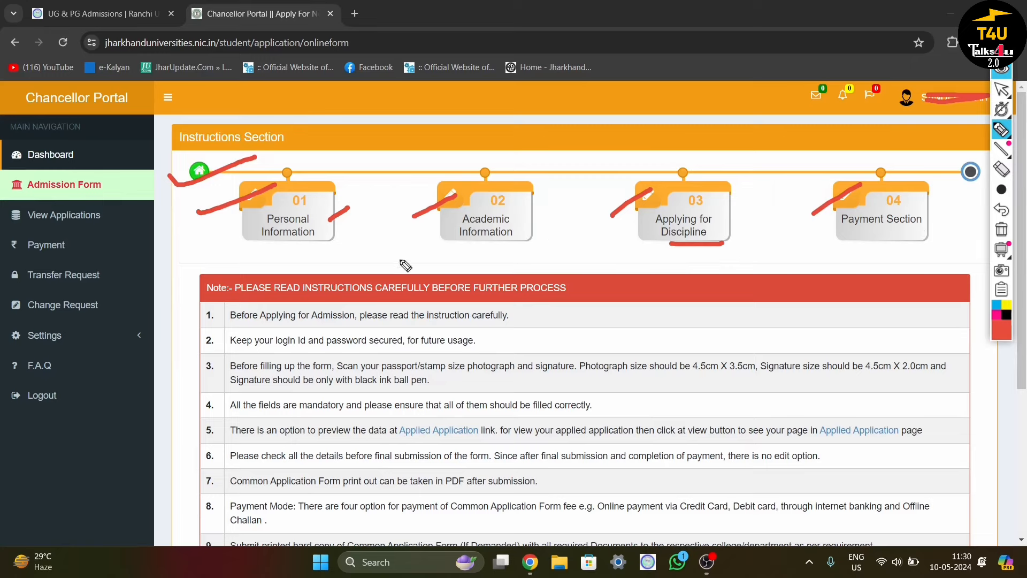
Tick the note heading and the list of instructions, and circle the terms and conditions agreement button in red
{"action": "left_click_drag", "start_coordinate": [175, 298], "coordinate": [274, 268]}
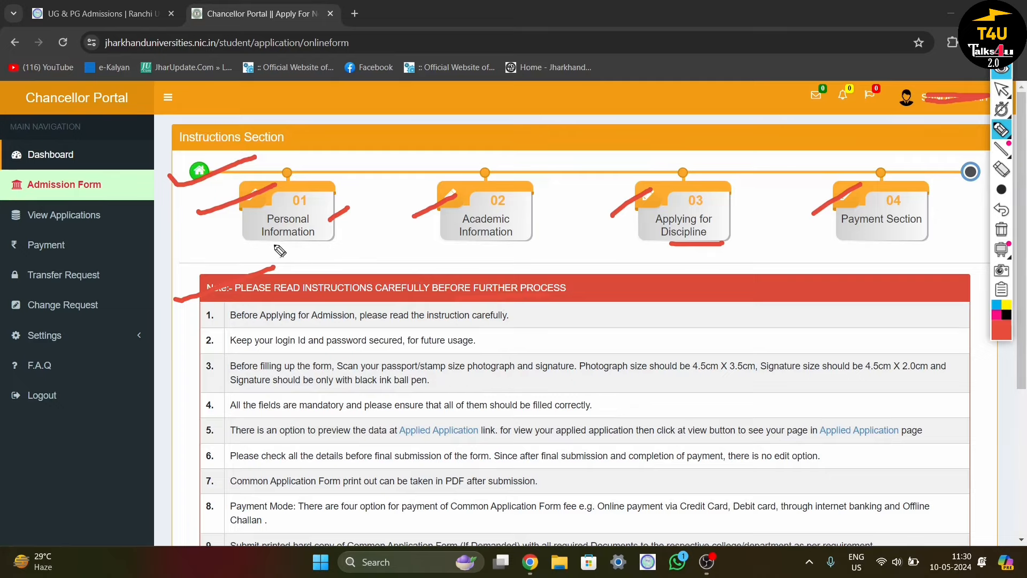
{"action": "scroll", "coordinate": [569, 210], "scroll_direction": "down", "scroll_amount": 3}
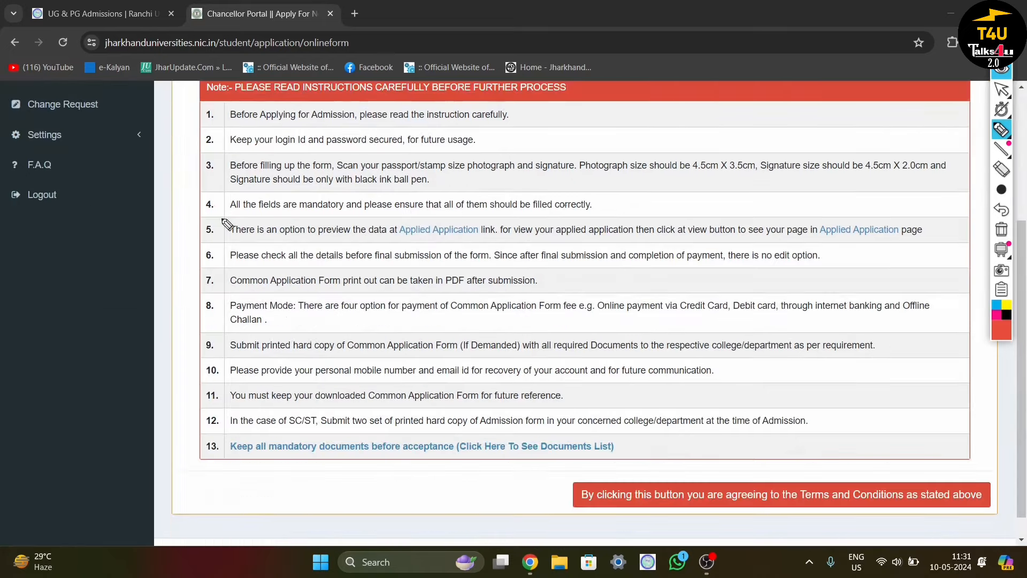
{"action": "mouse_move", "coordinate": [139, 222]}
{"action": "left_mouse_down"}
{"action": "mouse_move", "coordinate": [182, 271]}
{"action": "mouse_move", "coordinate": [517, 224]}
{"action": "left_mouse_up"}
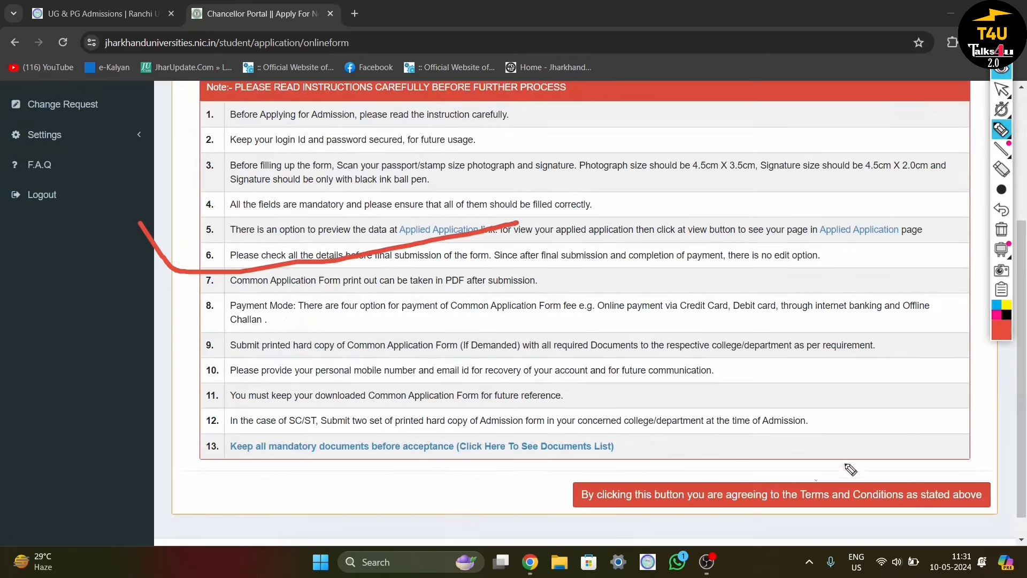
{"action": "mouse_move", "coordinate": [566, 465]}
{"action": "left_mouse_down"}
{"action": "mouse_move", "coordinate": [569, 522]}
{"action": "mouse_move", "coordinate": [928, 524]}
{"action": "mouse_move", "coordinate": [1011, 505]}
{"action": "mouse_move", "coordinate": [925, 463]}
{"action": "mouse_move", "coordinate": [682, 460]}
{"action": "mouse_move", "coordinate": [546, 475]}
{"action": "left_mouse_up"}
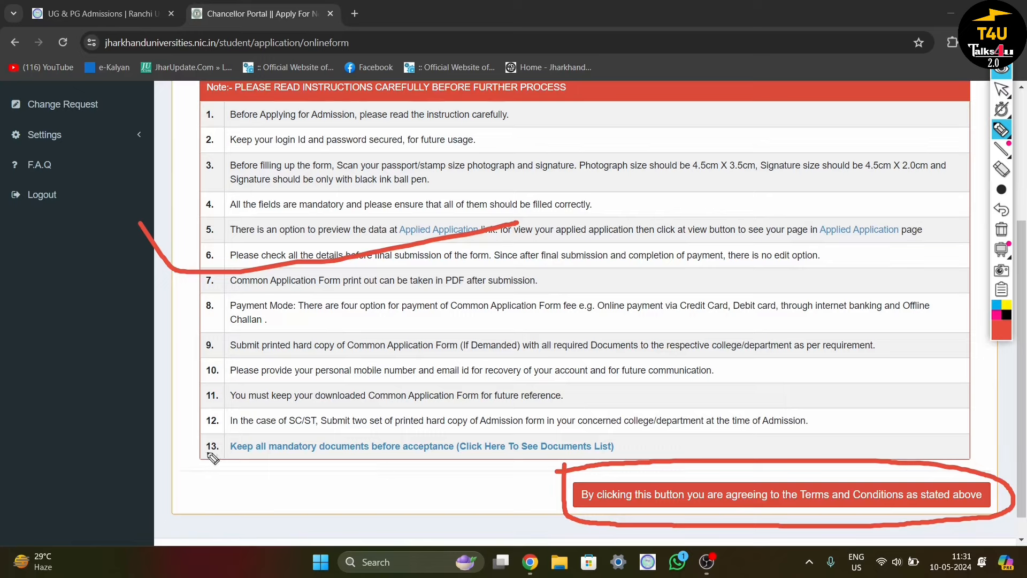
Tick and underline instruction 13 about mandatory documents and its link to the documents list in red
{"action": "left_click_drag", "start_coordinate": [184, 447], "coordinate": [293, 423]}
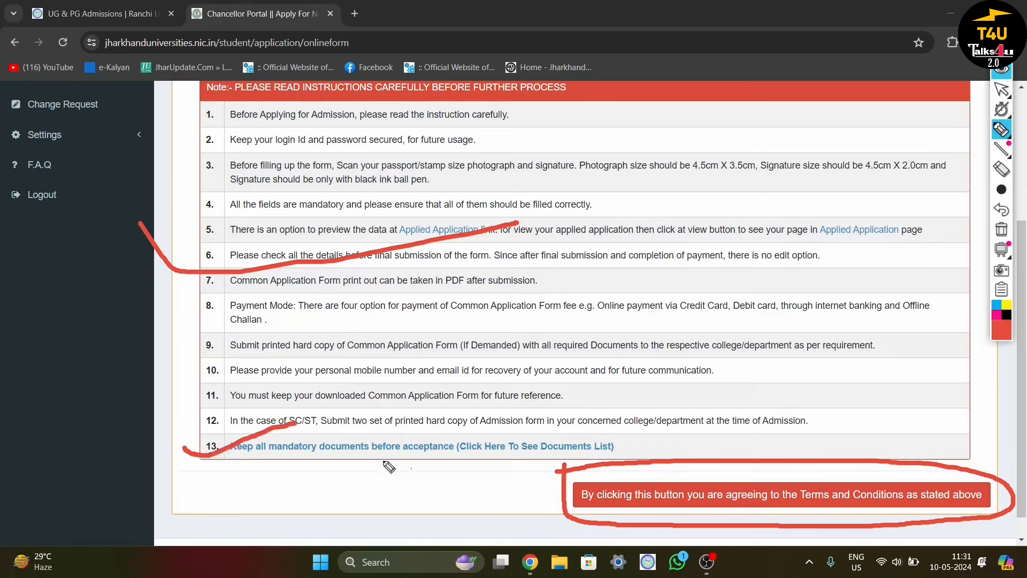
{"action": "left_click_drag", "start_coordinate": [289, 462], "coordinate": [379, 469]}
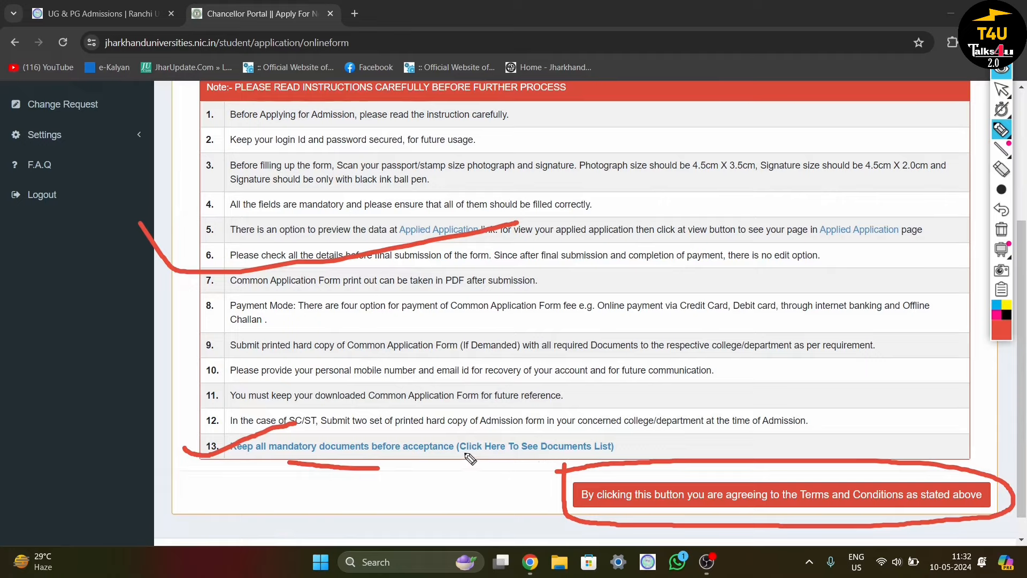
{"action": "left_click_drag", "start_coordinate": [456, 457], "coordinate": [479, 456]}
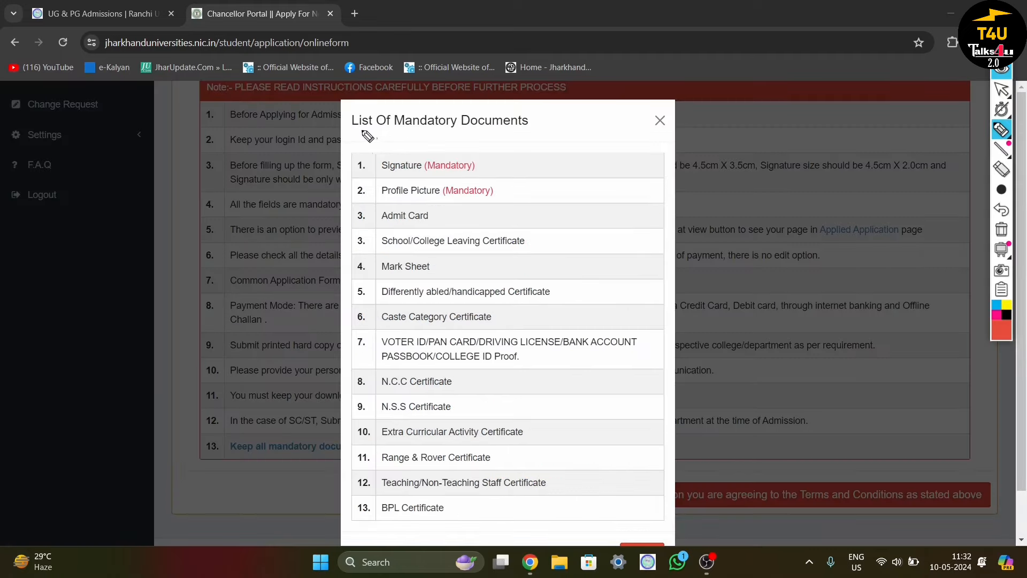
Underline the List Of Mandatory Documents heading and mark the Signature and Profile Picture entries in red
{"action": "left_click_drag", "start_coordinate": [356, 129], "coordinate": [524, 135]}
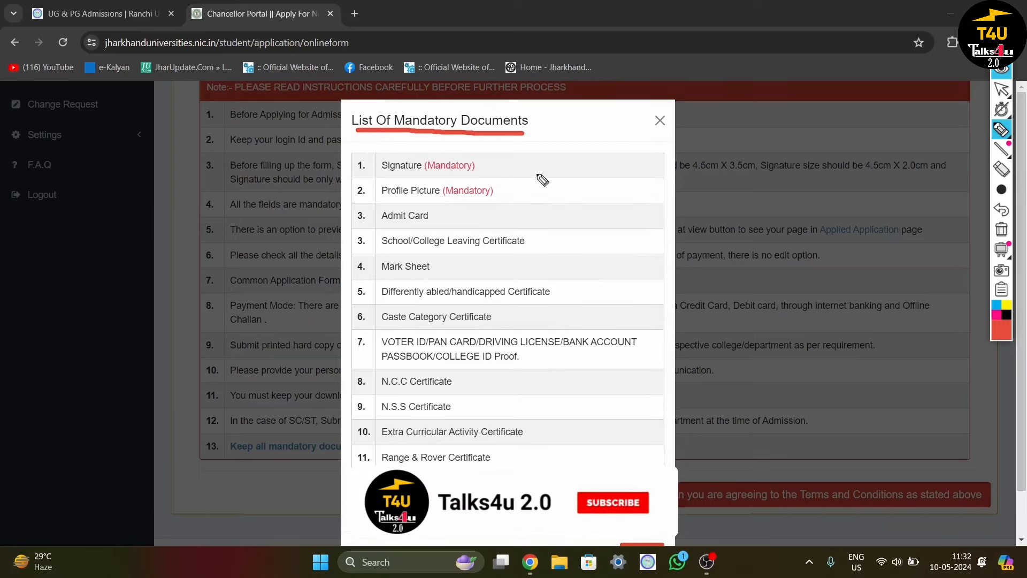
{"action": "left_click_drag", "start_coordinate": [524, 159], "coordinate": [524, 208]}
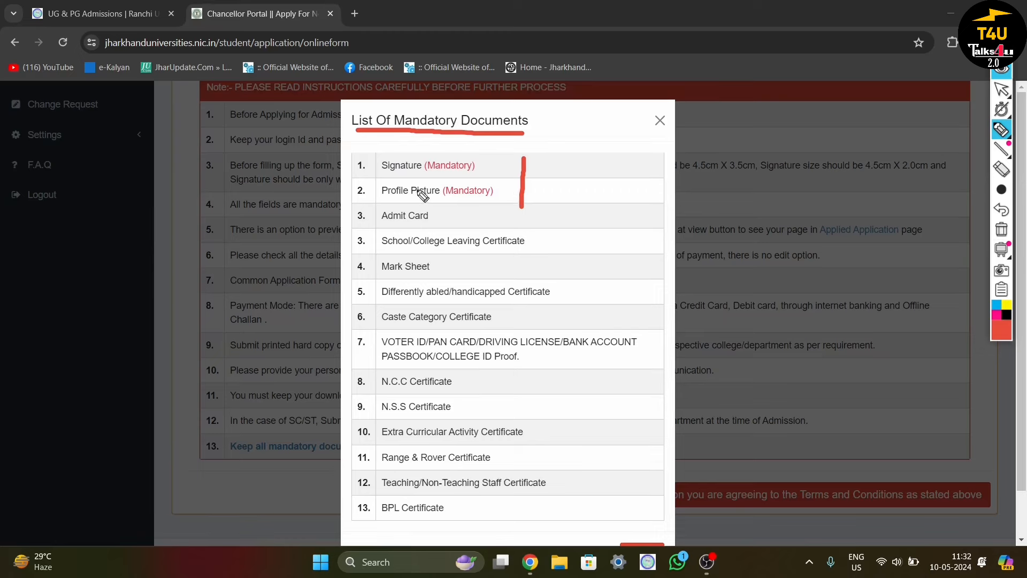
{"action": "left_click_drag", "start_coordinate": [378, 199], "coordinate": [423, 199]}
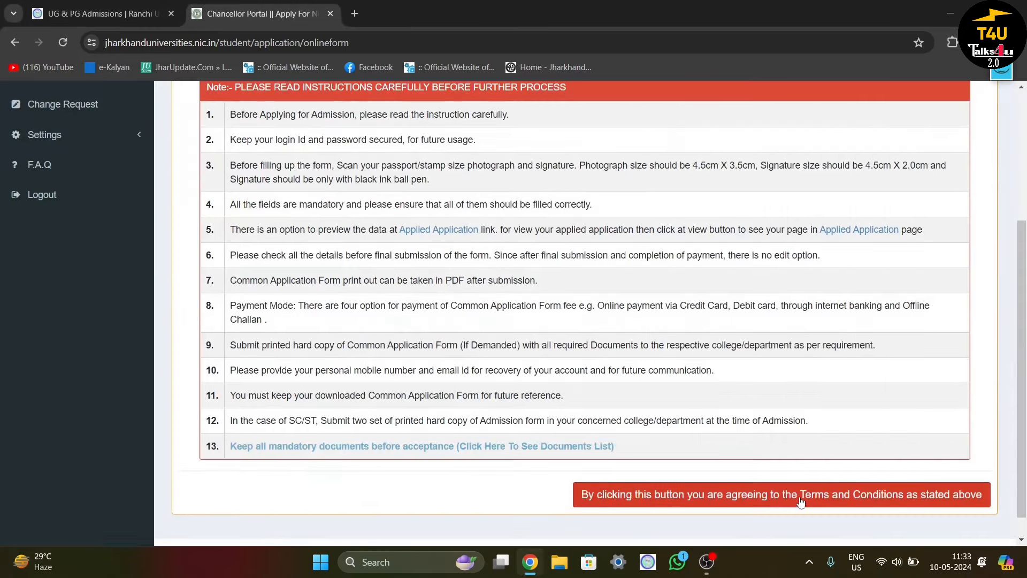
Agree to the terms and conditions and, with old pen marks cleared, underline the Select Course field in the Confirmation dialog
{"action": "left_click", "coordinate": [801, 500]}
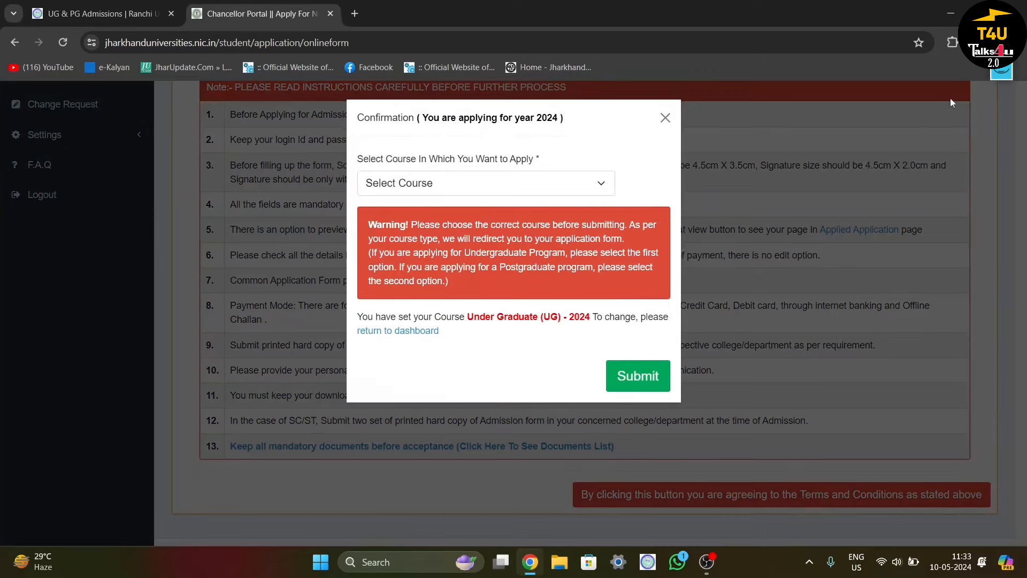
{"action": "left_click", "coordinate": [1002, 71]}
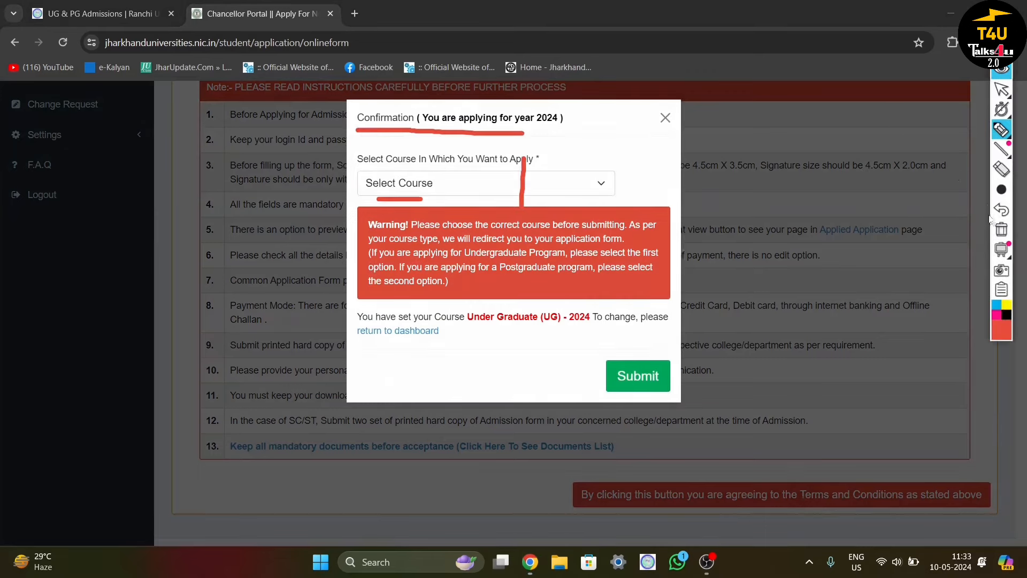
{"action": "left_click", "coordinate": [1002, 229]}
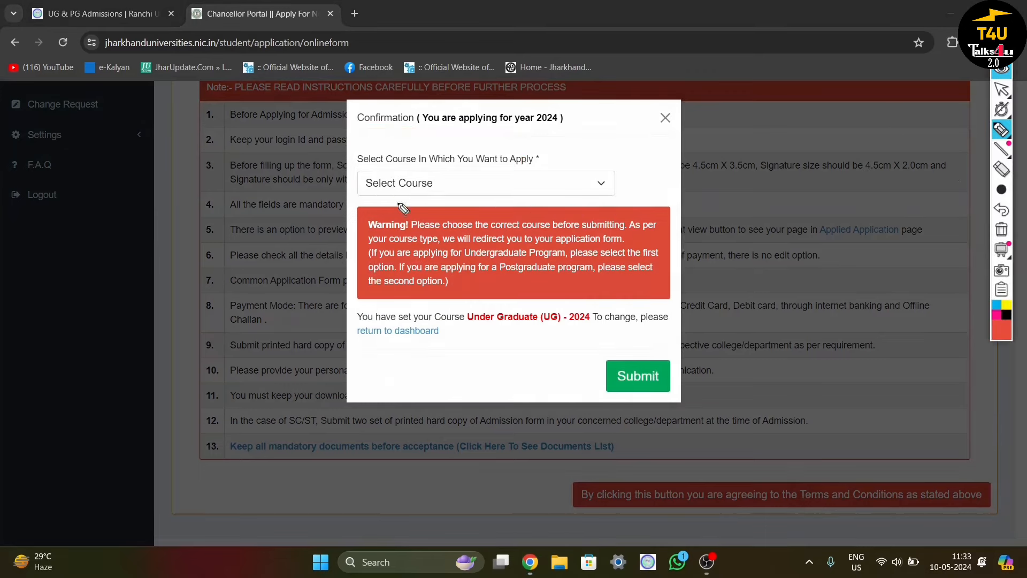
{"action": "left_click_drag", "start_coordinate": [362, 195], "coordinate": [413, 195]}
{"action": "left_click", "coordinate": [1007, 211]}
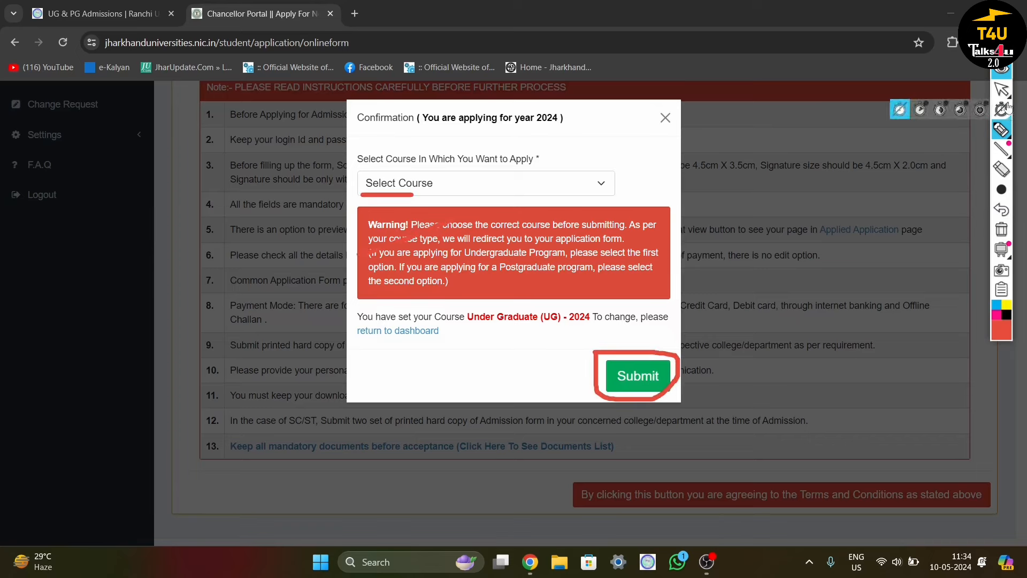
Choose UNDER GRADUATE (UG | Bachelor Degree) as the course, clear the old pen marks and circle the Submit button in red
{"action": "left_click", "coordinate": [564, 182]}
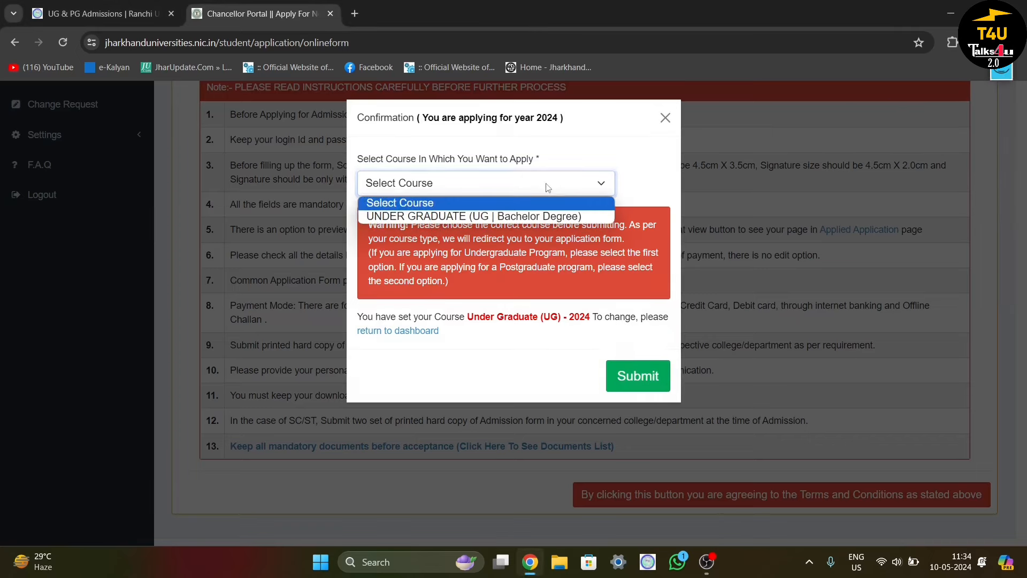
{"action": "left_click", "coordinate": [531, 217]}
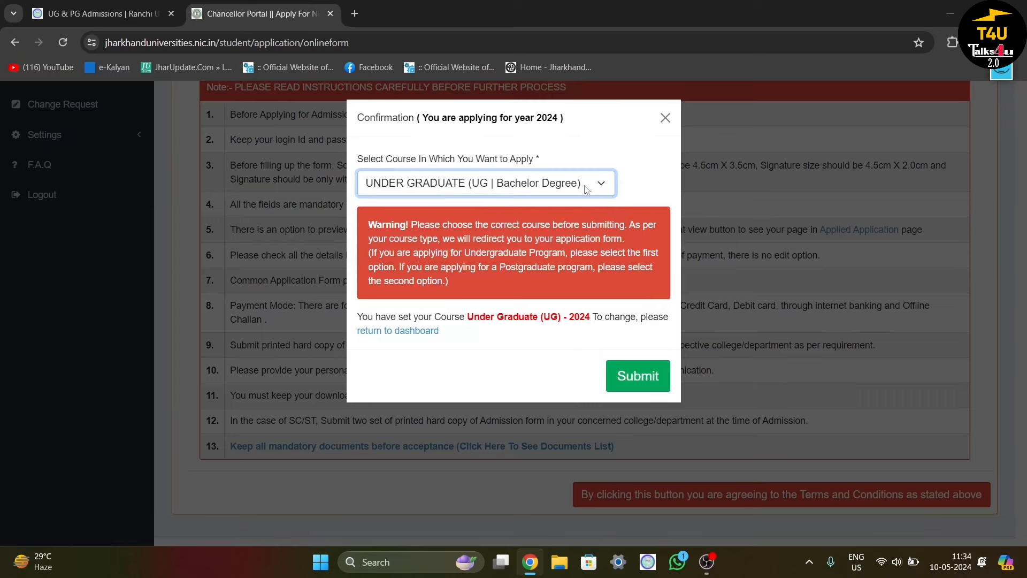
{"action": "left_click", "coordinate": [1002, 71]}
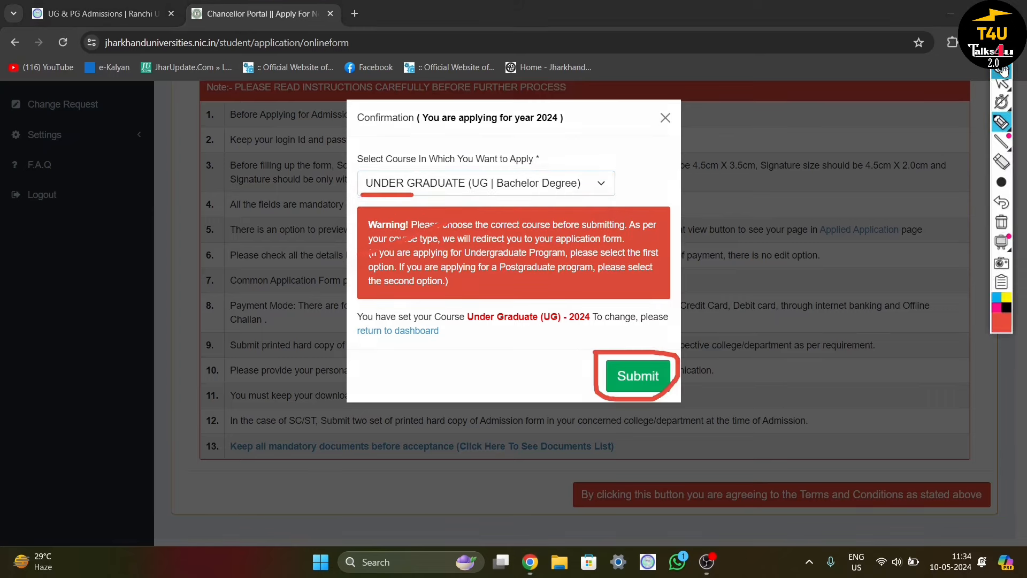
{"action": "left_click", "coordinate": [1002, 229]}
{"action": "mouse_move", "coordinate": [599, 348]}
{"action": "left_mouse_down"}
{"action": "mouse_move", "coordinate": [673, 391]}
{"action": "mouse_move", "coordinate": [593, 354]}
{"action": "left_mouse_up"}
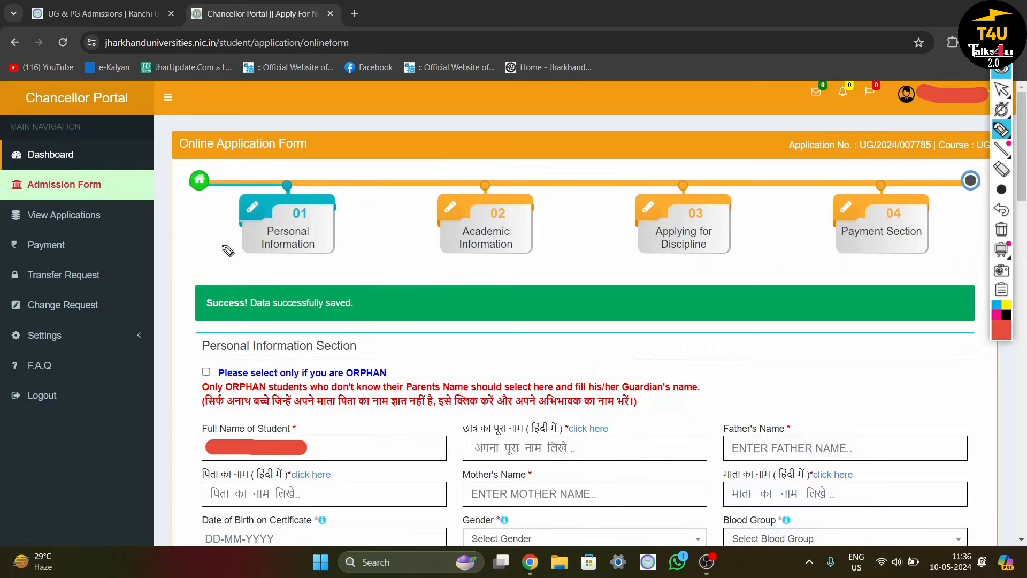
Mark the Personal Information stage, the Personal Information Section heading and the ORPHAN checkbox on the application form in red
{"action": "left_click_drag", "start_coordinate": [214, 244], "coordinate": [279, 218]}
{"action": "left_click_drag", "start_coordinate": [257, 262], "coordinate": [320, 257]}
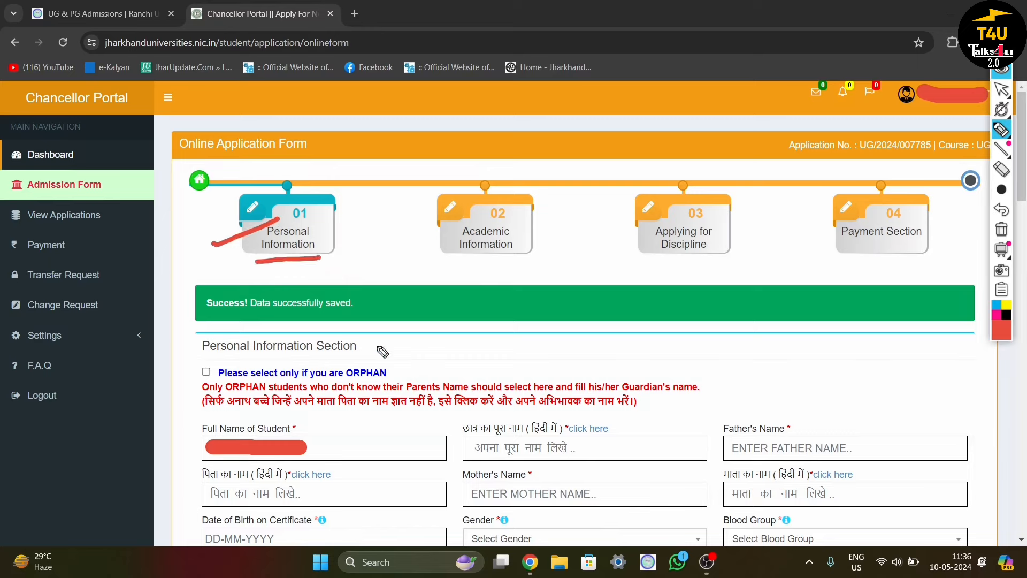
{"action": "left_click_drag", "start_coordinate": [219, 355], "coordinate": [344, 354]}
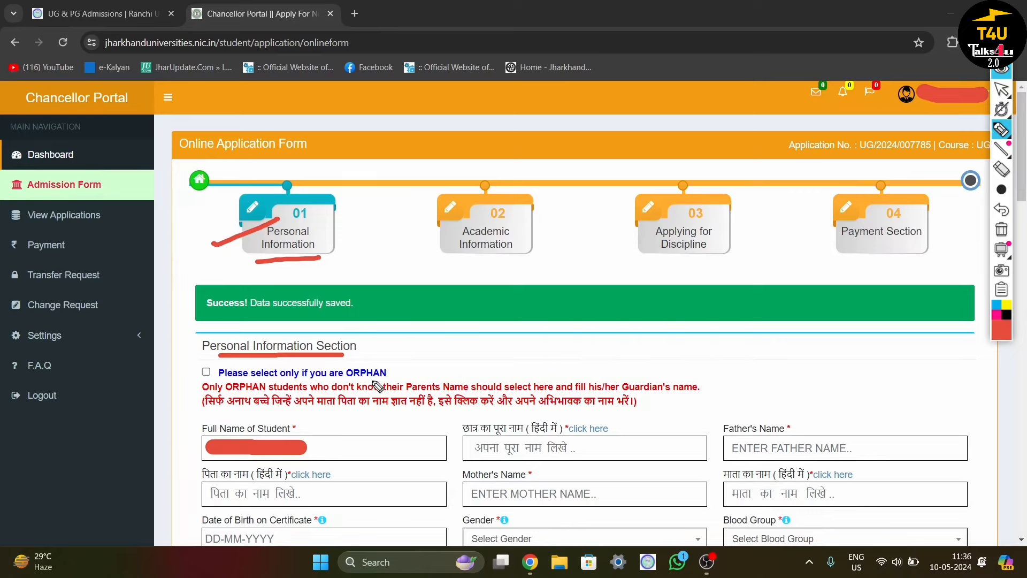
{"action": "left_click_drag", "start_coordinate": [178, 379], "coordinate": [246, 356]}
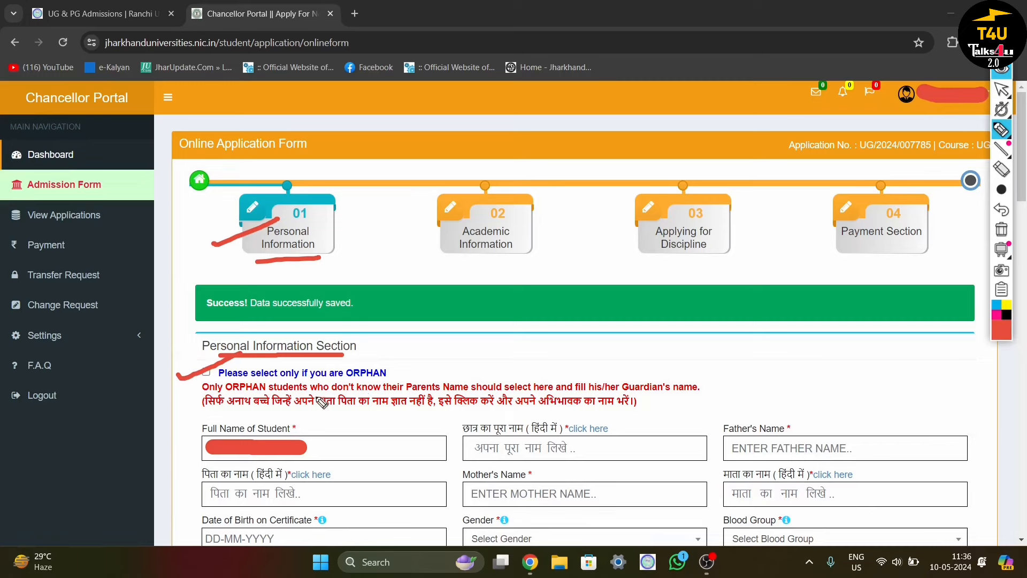
{"action": "mouse_move", "coordinate": [198, 374]}
{"action": "left_mouse_down"}
{"action": "mouse_move", "coordinate": [217, 385]}
{"action": "mouse_move", "coordinate": [225, 366]}
{"action": "mouse_move", "coordinate": [199, 365]}
{"action": "left_mouse_up"}
Mark the student, father and mother name fields, including the student's and father's Hindi name fields, in red on the Personal Information form
{"action": "scroll", "coordinate": [354, 203], "scroll_direction": "down", "scroll_amount": 5}
{"action": "left_click_drag", "start_coordinate": [338, 204], "coordinate": [362, 188]}
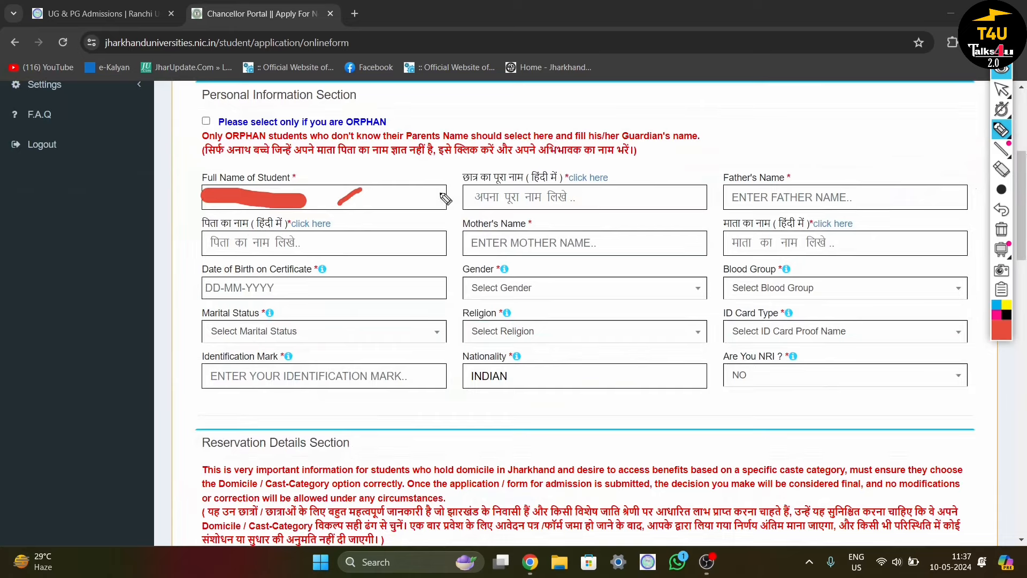
{"action": "left_click_drag", "start_coordinate": [439, 194], "coordinate": [491, 166]}
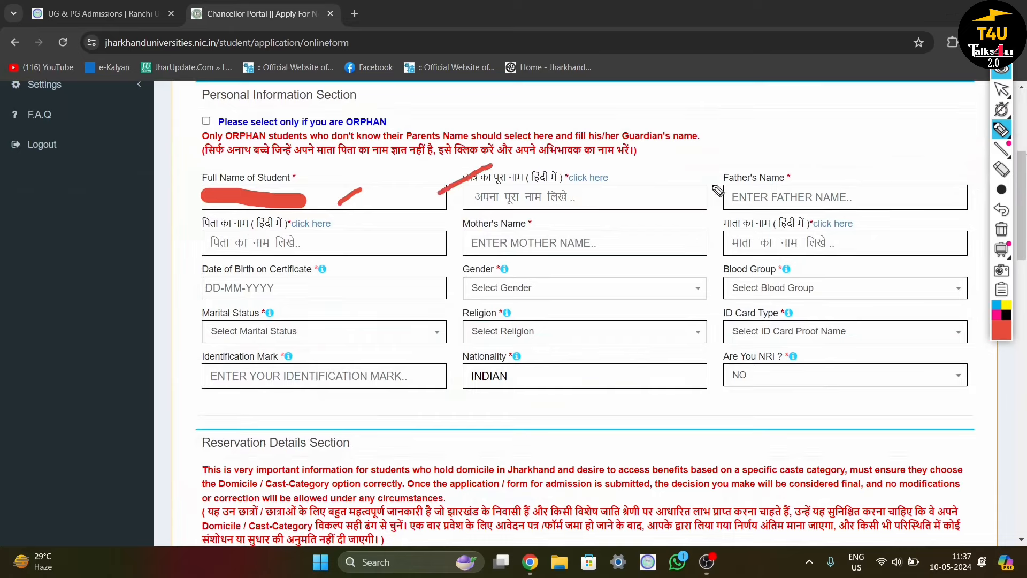
{"action": "left_click_drag", "start_coordinate": [712, 186], "coordinate": [761, 160]}
{"action": "left_click_drag", "start_coordinate": [283, 259], "coordinate": [319, 237]}
{"action": "left_click_drag", "start_coordinate": [449, 239], "coordinate": [476, 227]}
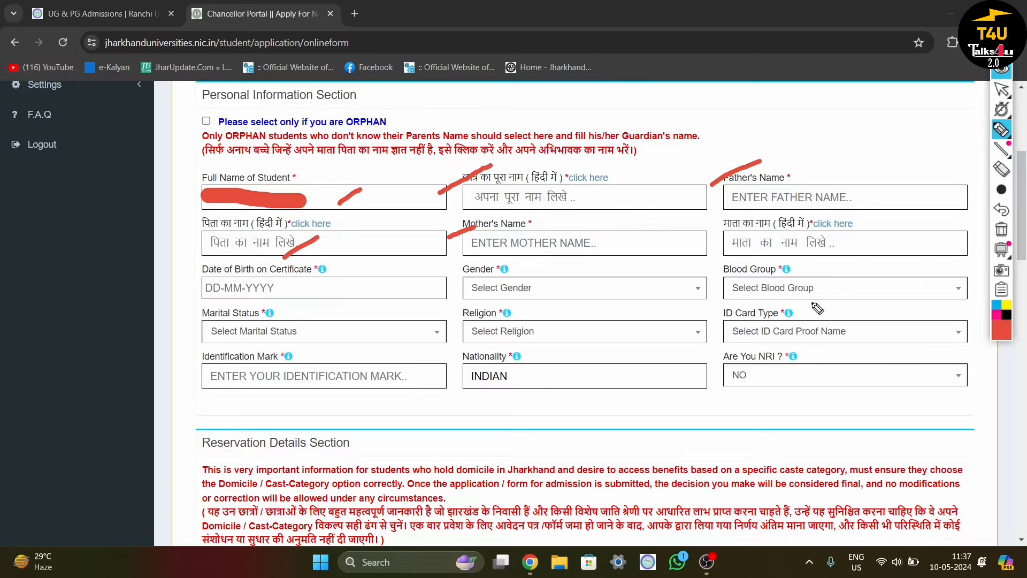
Mark the Blood Group, Marital Status and Domicile of Jharkhand fields in red and circle the Save Personal Information button
{"action": "left_click_drag", "start_coordinate": [724, 282], "coordinate": [761, 260]}
{"action": "left_click_drag", "start_coordinate": [161, 322], "coordinate": [186, 312]}
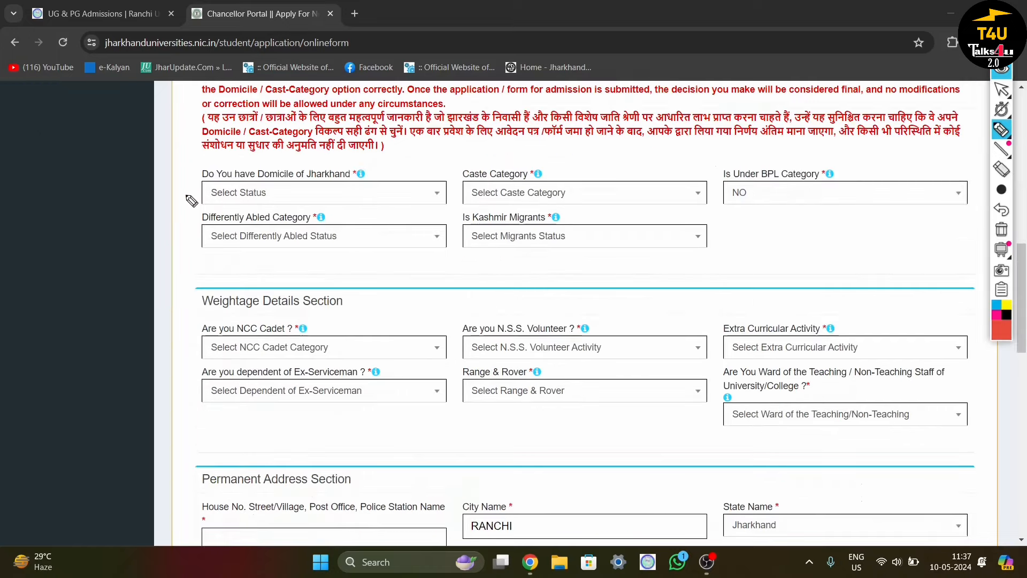
{"action": "left_click_drag", "start_coordinate": [182, 193], "coordinate": [210, 173]}
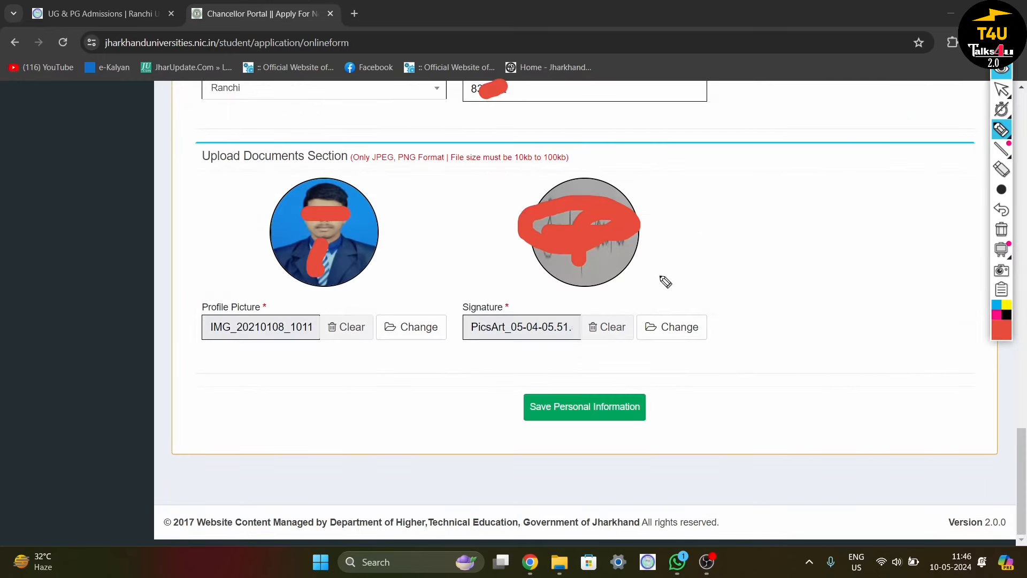
{"action": "mouse_move", "coordinate": [514, 390]}
{"action": "left_mouse_down"}
{"action": "mouse_move", "coordinate": [515, 431]}
{"action": "mouse_move", "coordinate": [635, 434]}
{"action": "mouse_move", "coordinate": [640, 397]}
{"action": "mouse_move", "coordinate": [515, 392]}
{"action": "left_mouse_up"}
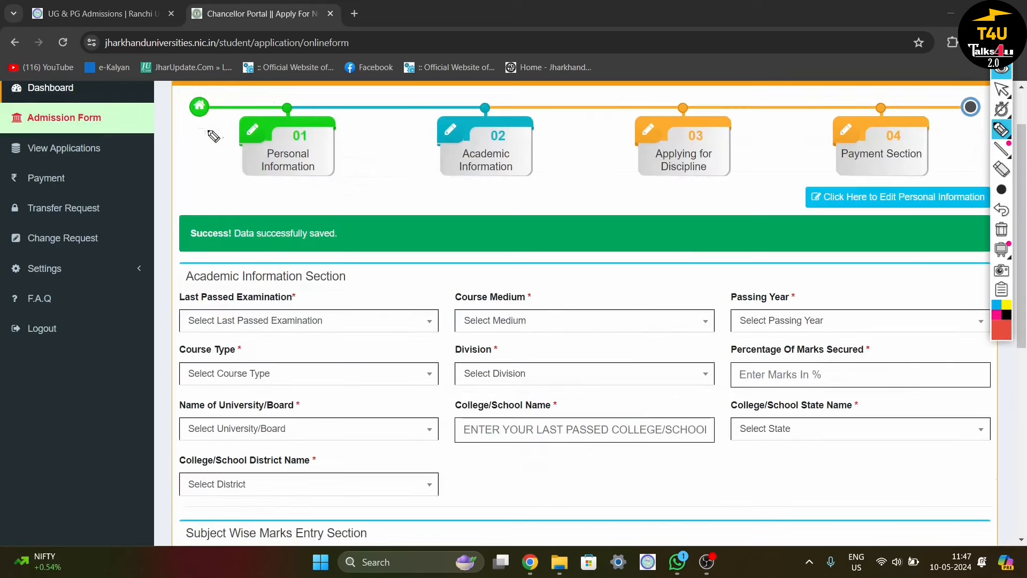
Tick the Personal Information and Academic Information stages, circle the Academic Information label and tick the Academic Information Section heading in red
{"action": "left_click_drag", "start_coordinate": [194, 130], "coordinate": [283, 118]}
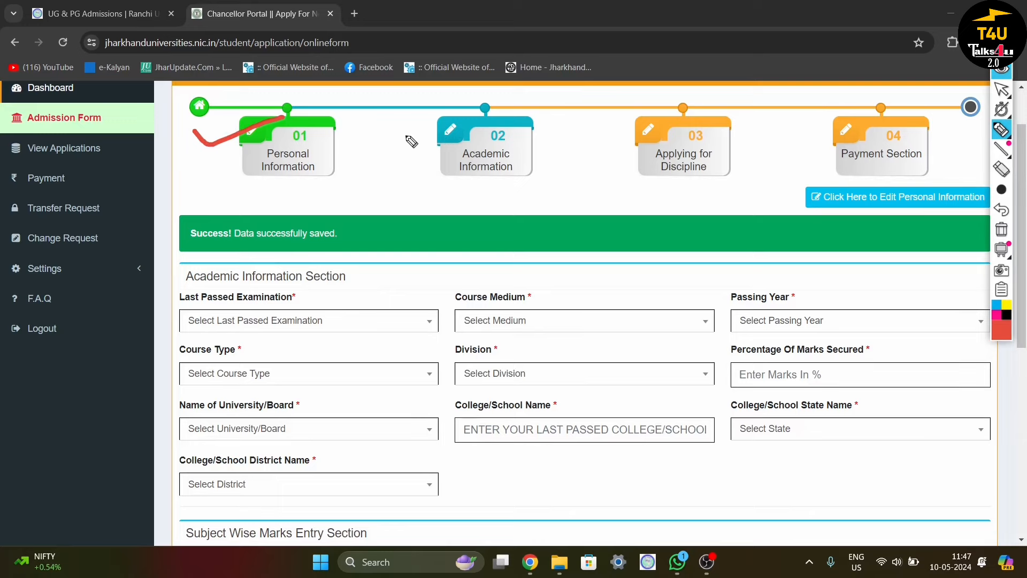
{"action": "left_click_drag", "start_coordinate": [408, 141], "coordinate": [513, 101]}
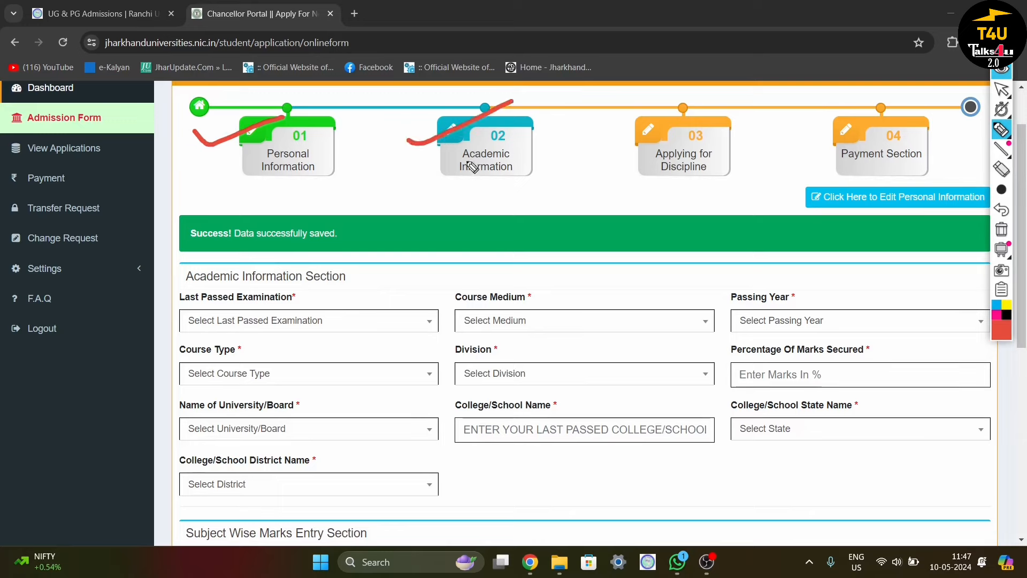
{"action": "mouse_move", "coordinate": [456, 153]}
{"action": "left_mouse_down"}
{"action": "mouse_move", "coordinate": [453, 180]}
{"action": "mouse_move", "coordinate": [531, 161]}
{"action": "mouse_move", "coordinate": [459, 131]}
{"action": "left_mouse_up"}
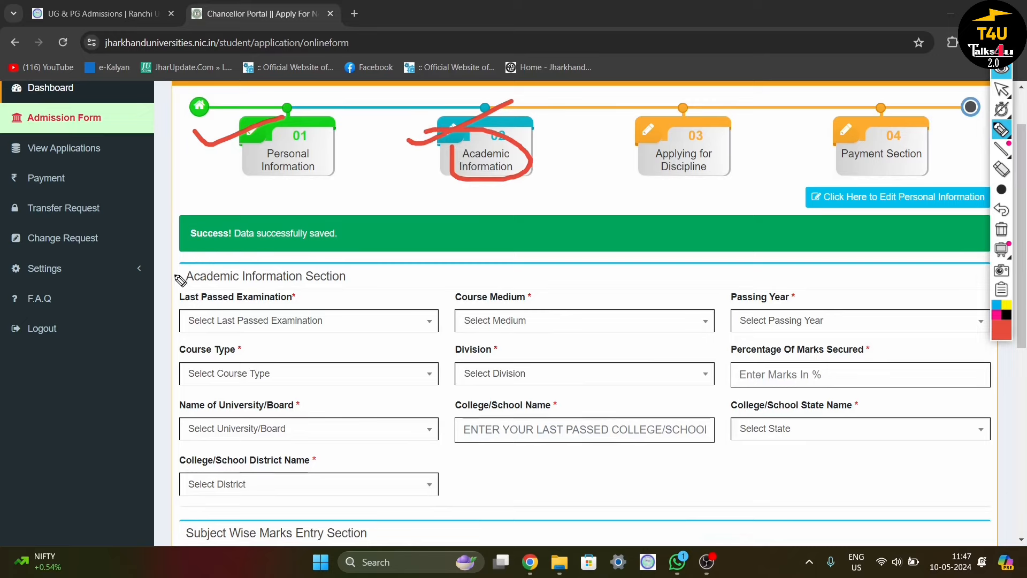
{"action": "left_click_drag", "start_coordinate": [174, 276], "coordinate": [256, 263]}
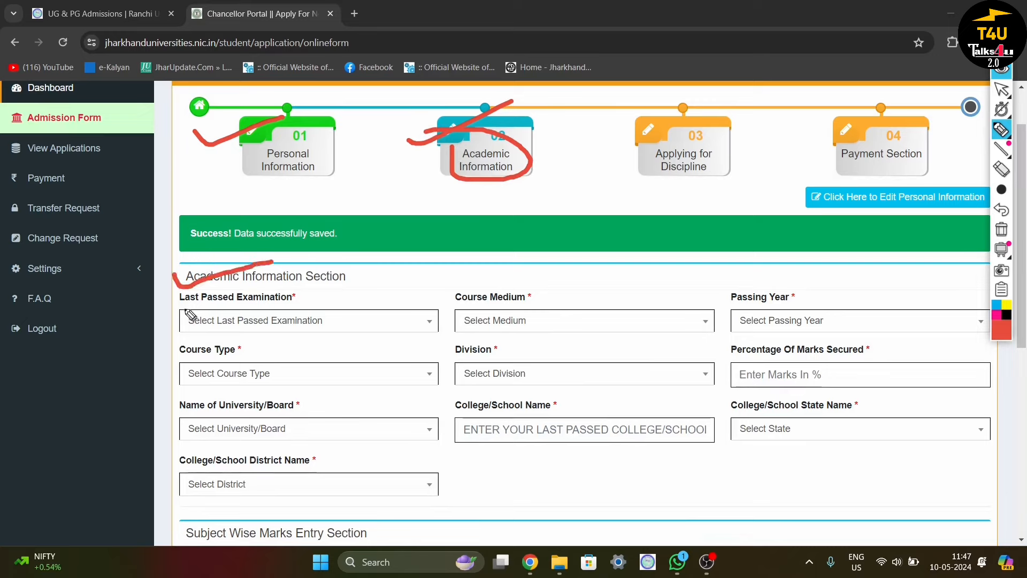
Mark the Last Passed Examination, Course Medium, Passing Year, Course Type, Division and Percentage Of Marks Secured fields in red
{"action": "left_click_drag", "start_coordinate": [167, 305], "coordinate": [238, 293]}
{"action": "left_click_drag", "start_coordinate": [438, 309], "coordinate": [504, 287]}
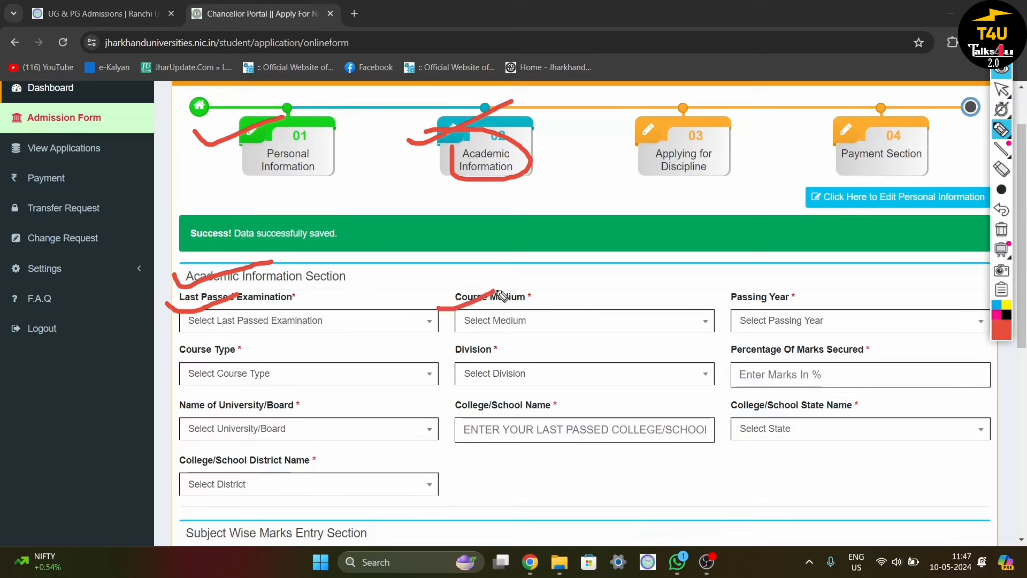
{"action": "left_click_drag", "start_coordinate": [733, 306], "coordinate": [791, 284]}
{"action": "left_click_drag", "start_coordinate": [263, 356], "coordinate": [299, 327]}
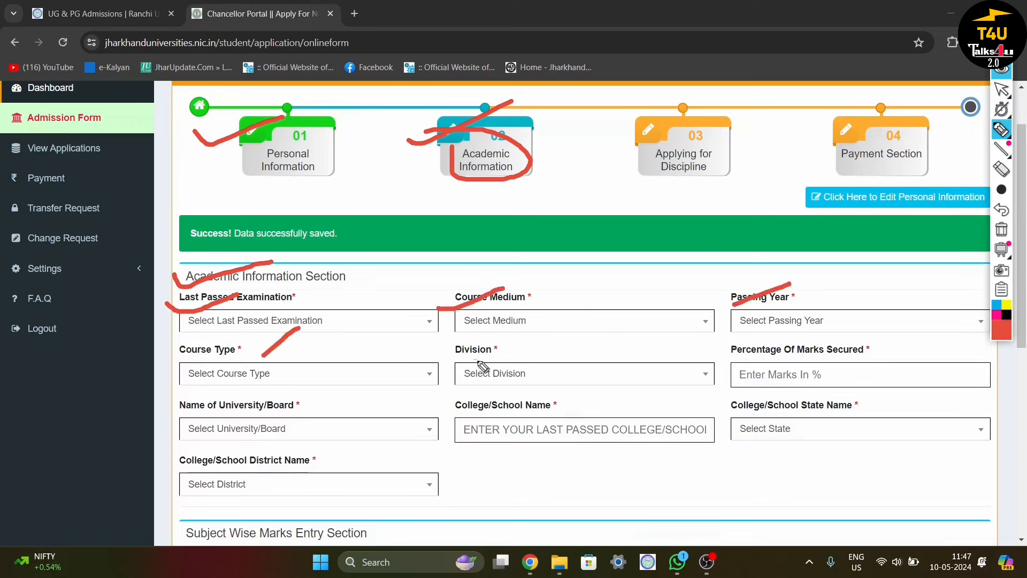
{"action": "left_click_drag", "start_coordinate": [481, 362], "coordinate": [523, 351]}
{"action": "left_click_drag", "start_coordinate": [707, 363], "coordinate": [761, 338]}
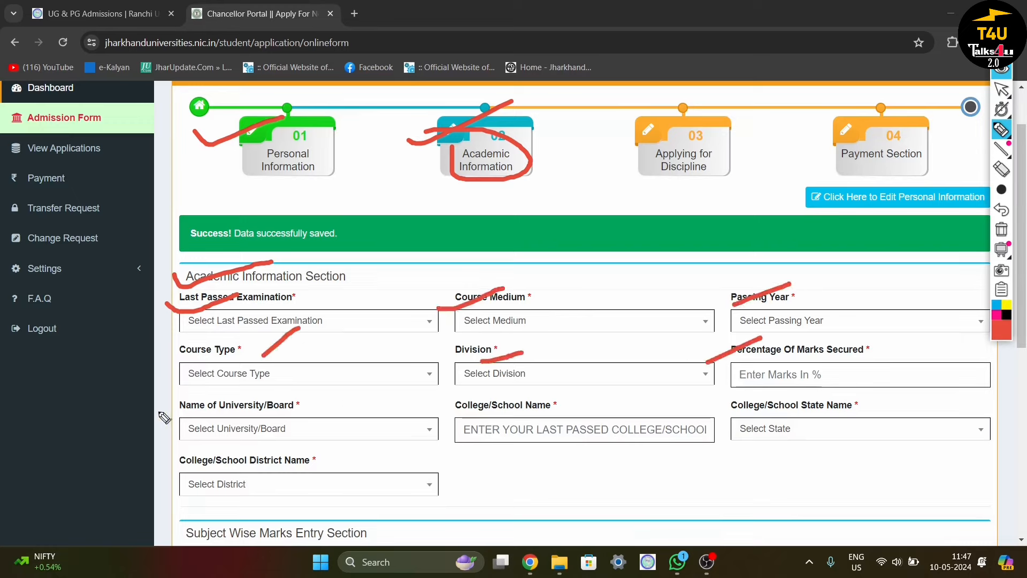
Mark the Name of University/Board, College/School Name, State Name and District Name fields in red
{"action": "left_click_drag", "start_coordinate": [157, 412], "coordinate": [203, 397]}
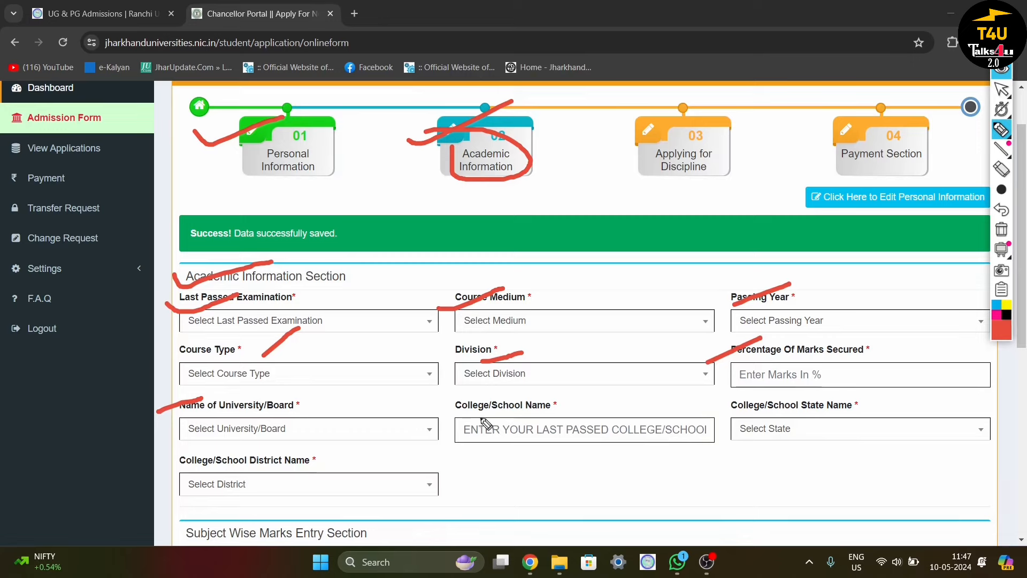
{"action": "left_click", "coordinate": [450, 416]}
{"action": "left_click_drag", "start_coordinate": [532, 410], "coordinate": [583, 394]}
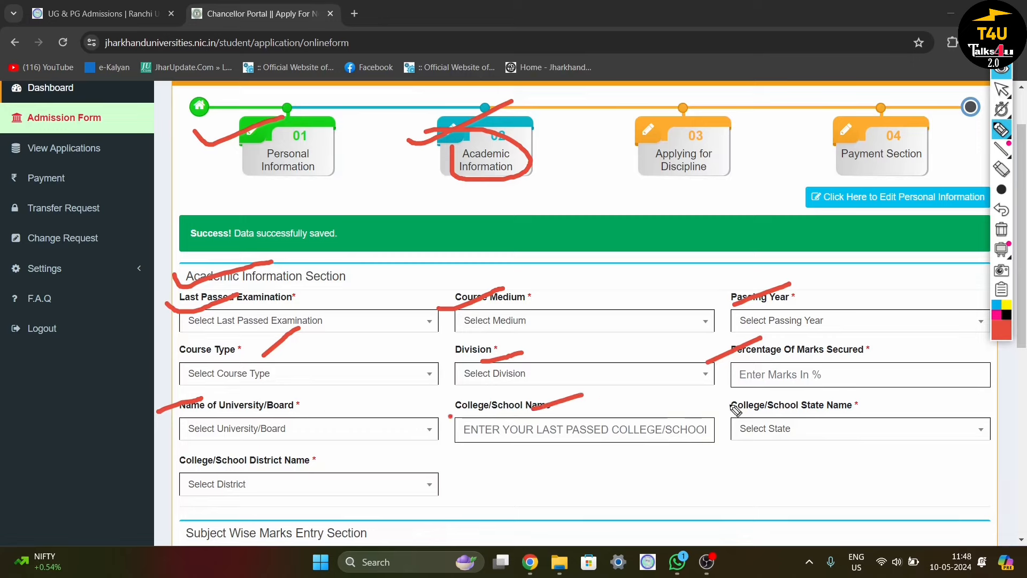
{"action": "left_click_drag", "start_coordinate": [727, 407], "coordinate": [749, 394]}
{"action": "left_click_drag", "start_coordinate": [285, 474], "coordinate": [316, 458]}
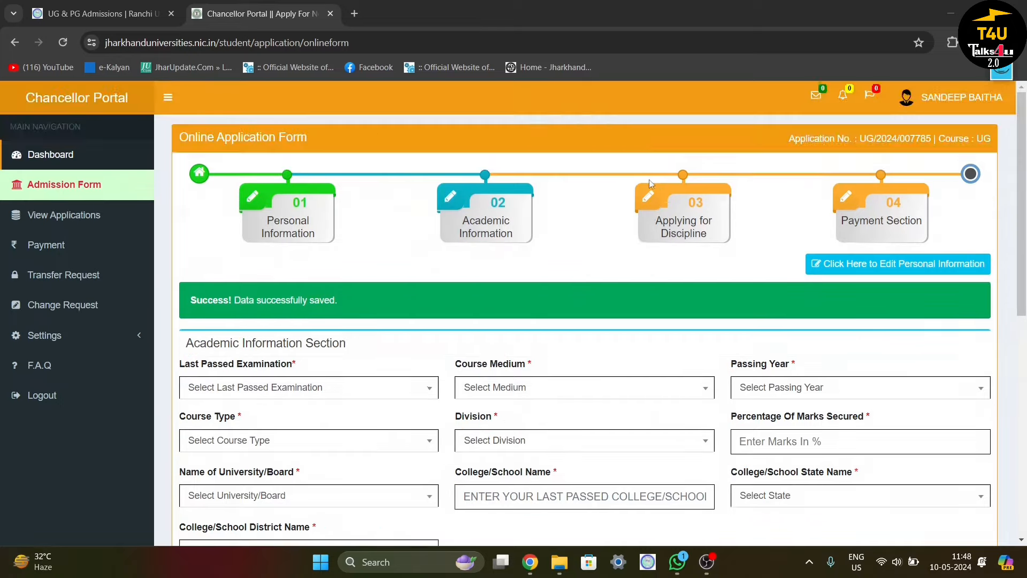
Mark the first row's subject and percentage fields in the Subject Wise Marks Entry Section in red
{"action": "scroll", "coordinate": [651, 184], "scroll_direction": "down", "scroll_amount": 4}
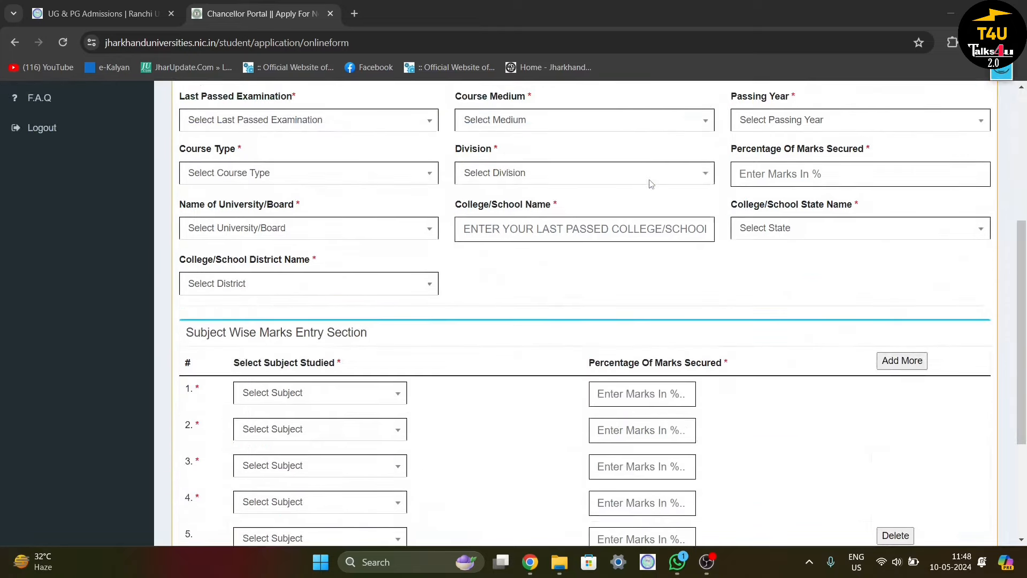
{"action": "scroll", "coordinate": [651, 184], "scroll_direction": "down", "scroll_amount": 4}
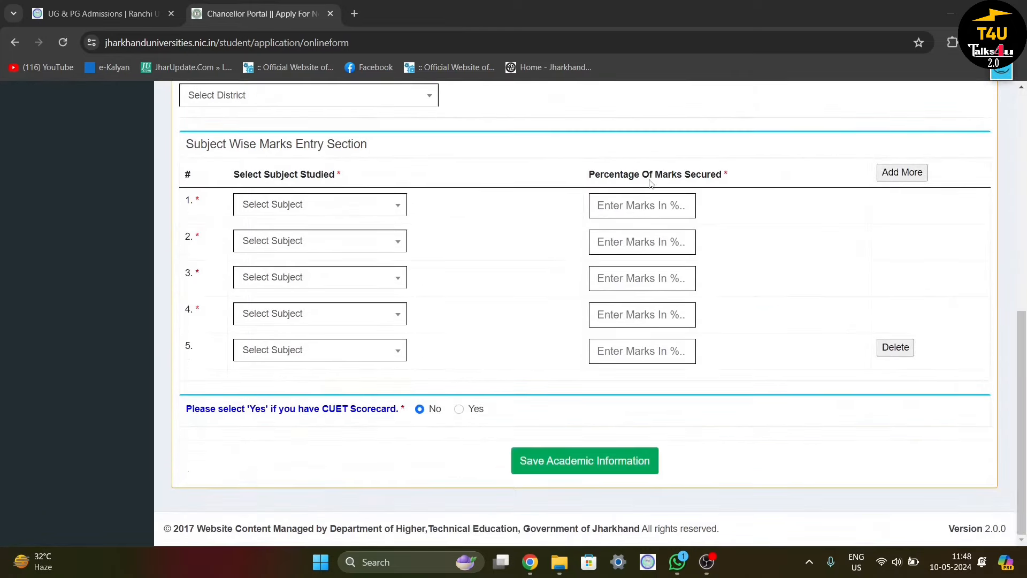
{"action": "left_click", "coordinate": [1001, 72]}
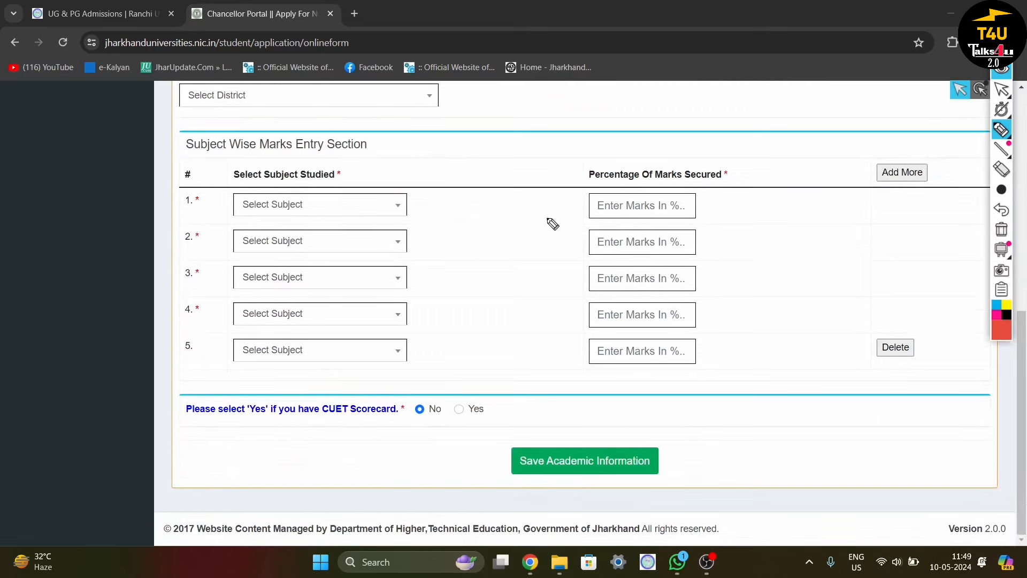
{"action": "left_click_drag", "start_coordinate": [413, 209], "coordinate": [452, 193]}
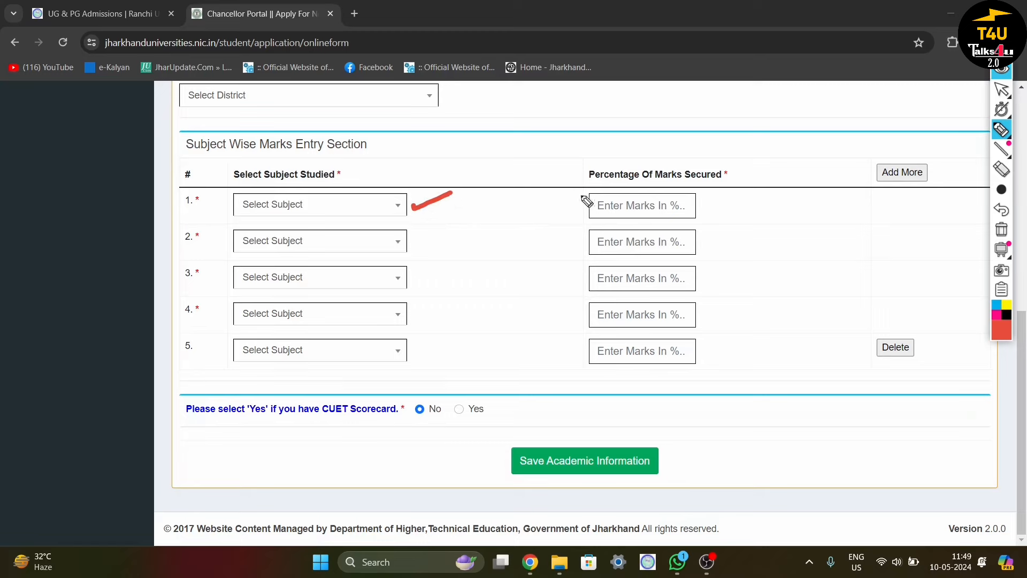
{"action": "mouse_move", "coordinate": [562, 212]}
{"action": "left_mouse_down"}
{"action": "mouse_move", "coordinate": [600, 194]}
{"action": "mouse_move", "coordinate": [653, 213]}
{"action": "left_mouse_up"}
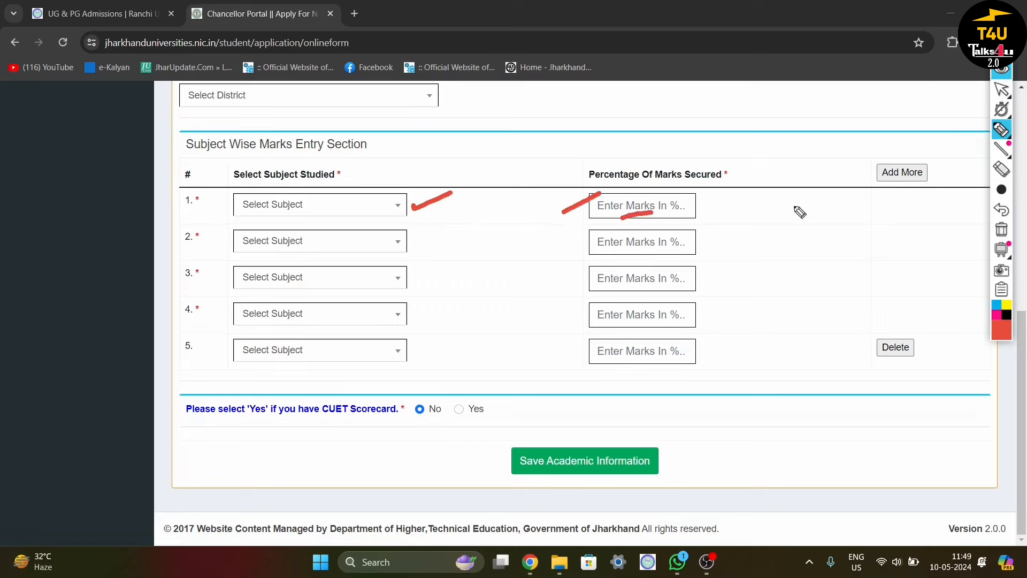
Mark the fifth subject row in red and circle the Add More and Delete buttons of the subject marks table
{"action": "left_click_drag", "start_coordinate": [169, 356], "coordinate": [196, 345]}
{"action": "mouse_move", "coordinate": [868, 156]}
{"action": "left_mouse_down"}
{"action": "mouse_move", "coordinate": [869, 179]}
{"action": "mouse_move", "coordinate": [909, 188]}
{"action": "mouse_move", "coordinate": [944, 170]}
{"action": "mouse_move", "coordinate": [892, 156]}
{"action": "left_mouse_up"}
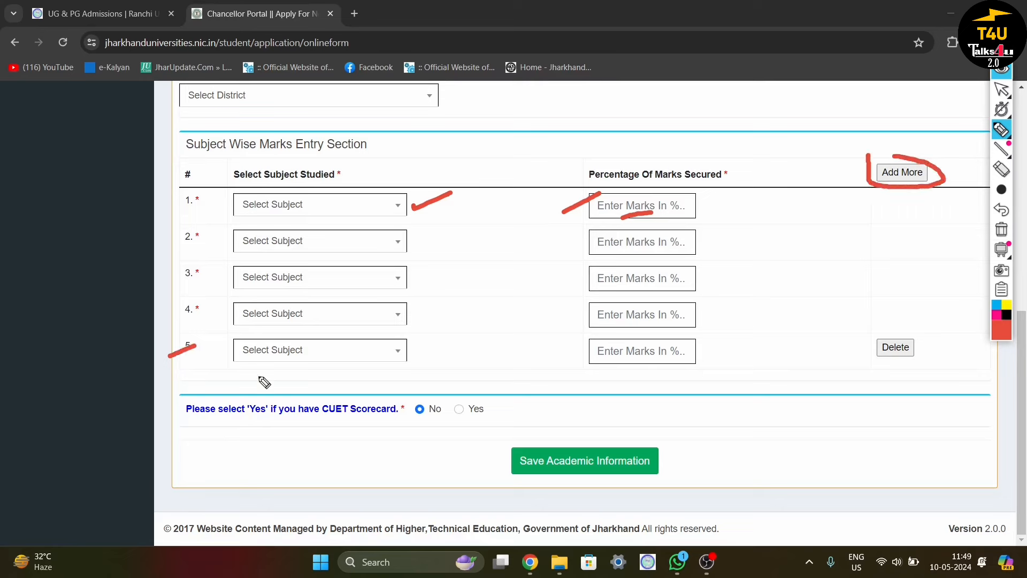
{"action": "left_click", "coordinate": [236, 377]}
{"action": "mouse_move", "coordinate": [877, 337]}
{"action": "left_mouse_down"}
{"action": "mouse_move", "coordinate": [901, 369]}
{"action": "mouse_move", "coordinate": [905, 340]}
{"action": "left_mouse_up"}
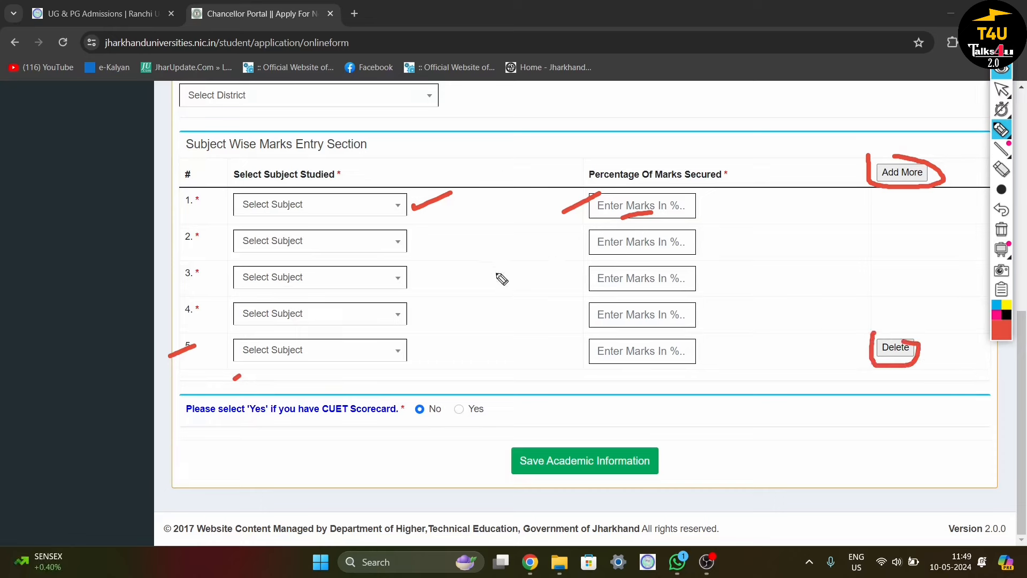
Underline the CUET Scorecard question, mark its Yes option in red and set the answer to Yes
{"action": "left_click_drag", "start_coordinate": [180, 422], "coordinate": [422, 422]}
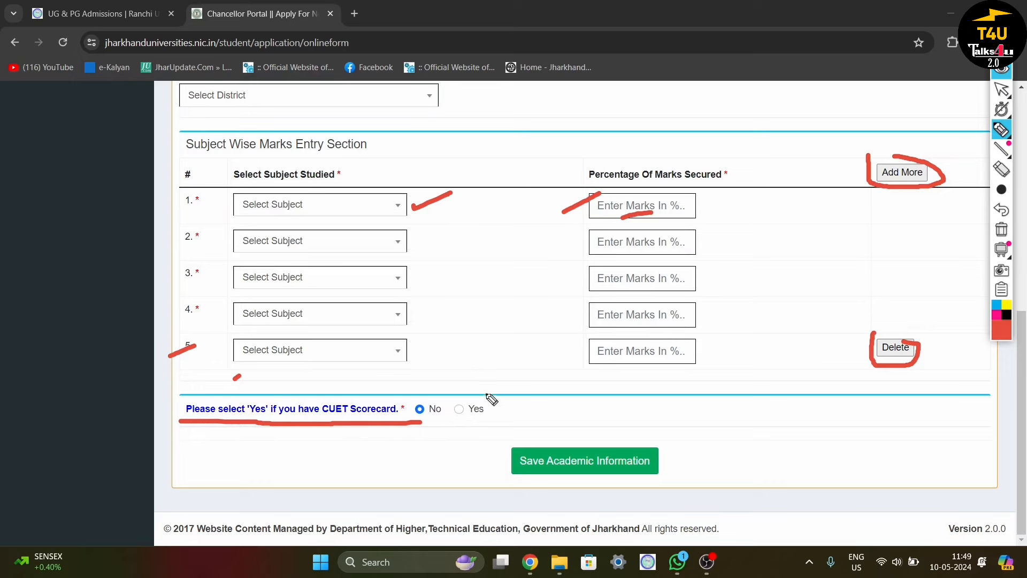
{"action": "left_click_drag", "start_coordinate": [456, 420], "coordinate": [471, 412]}
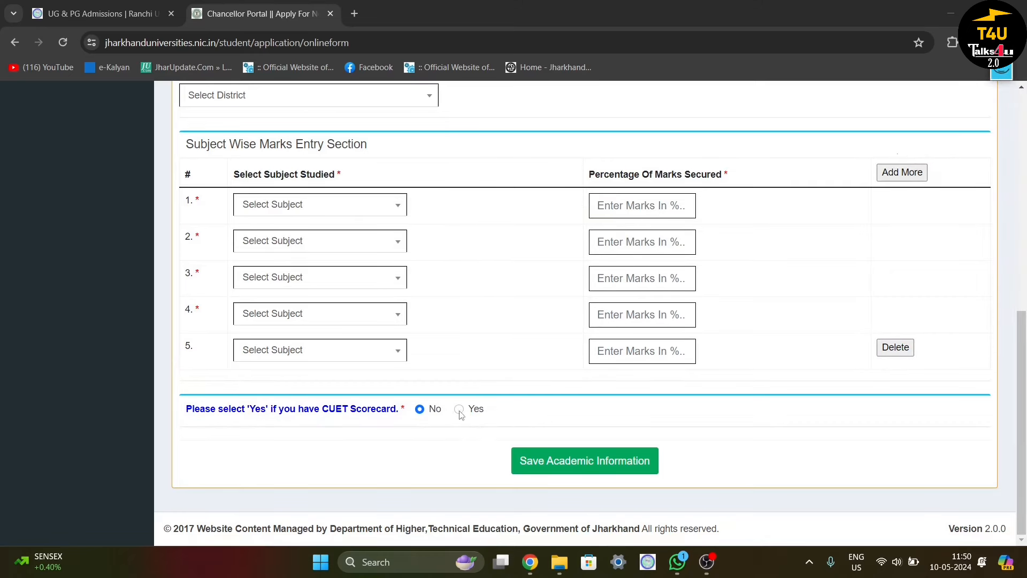
{"action": "left_click", "coordinate": [459, 410]}
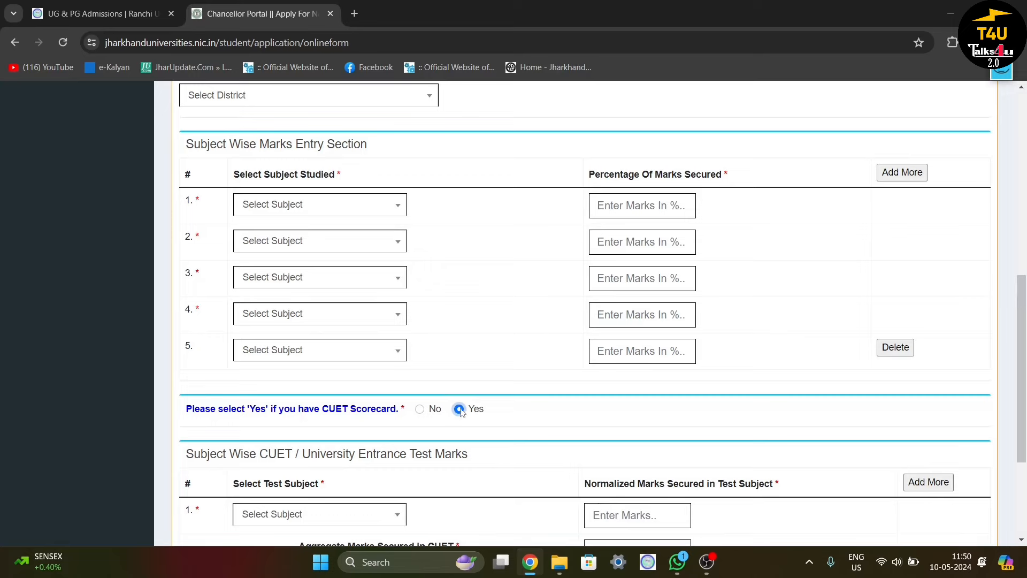
{"action": "scroll", "coordinate": [561, 259], "scroll_direction": "down", "scroll_amount": 3}
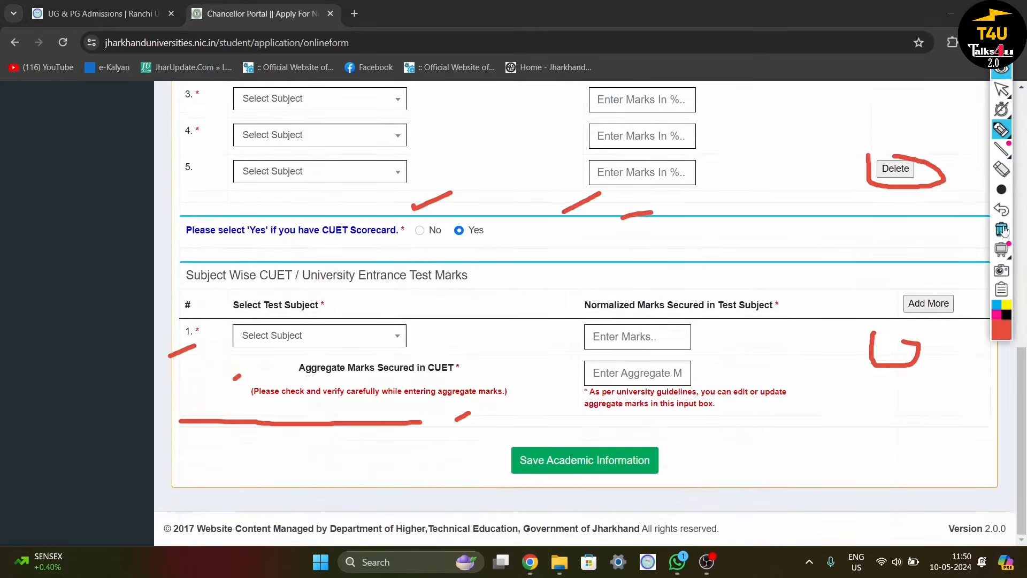
Clear the old pen marks, tick the CUET test subject and normalized marks fields, and circle the Save Academic Information button in red
{"action": "left_click", "coordinate": [1002, 230]}
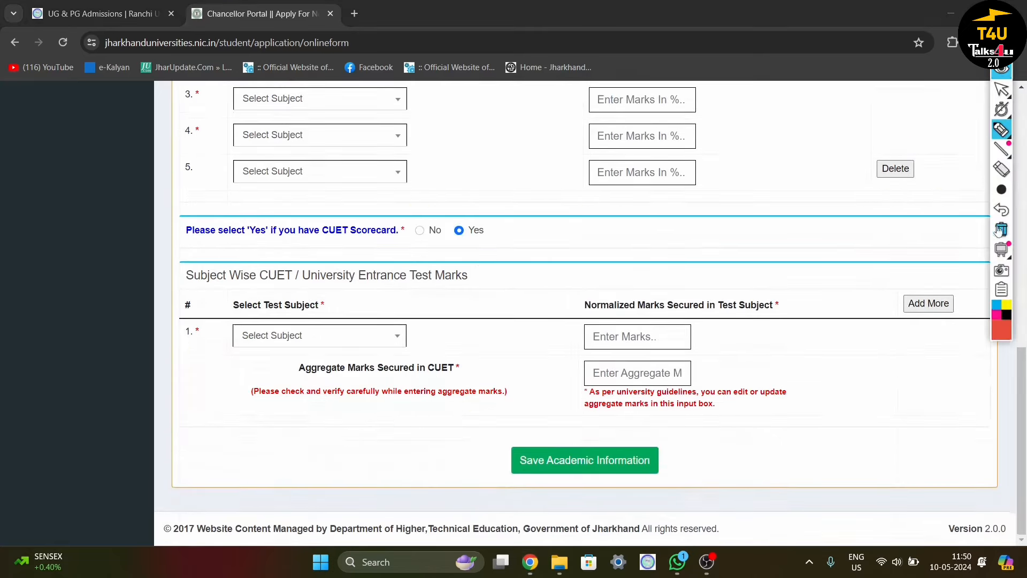
{"action": "left_click_drag", "start_coordinate": [193, 335], "coordinate": [310, 302]}
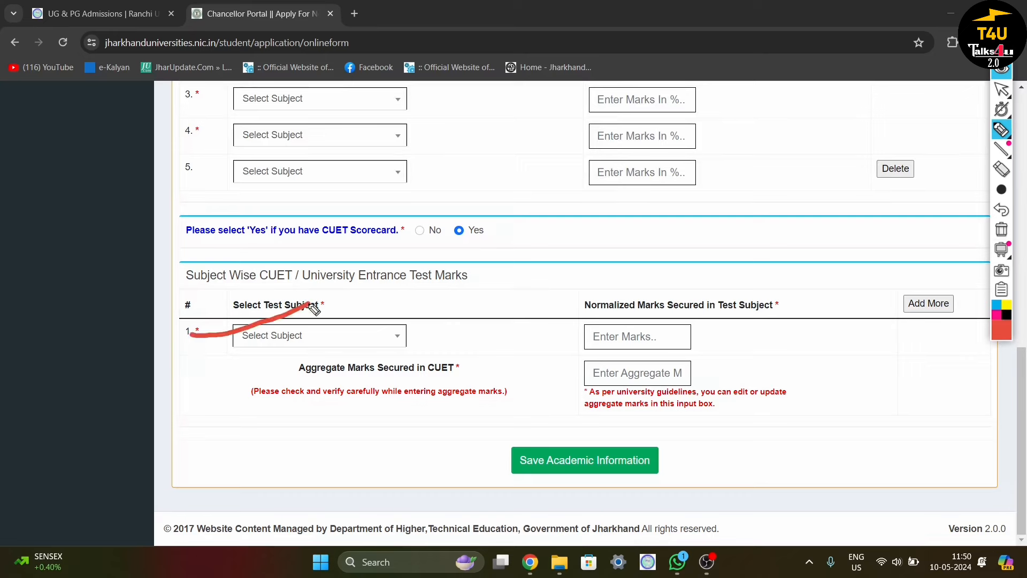
{"action": "left_click", "coordinate": [558, 346]}
{"action": "left_click_drag", "start_coordinate": [557, 347], "coordinate": [620, 319]}
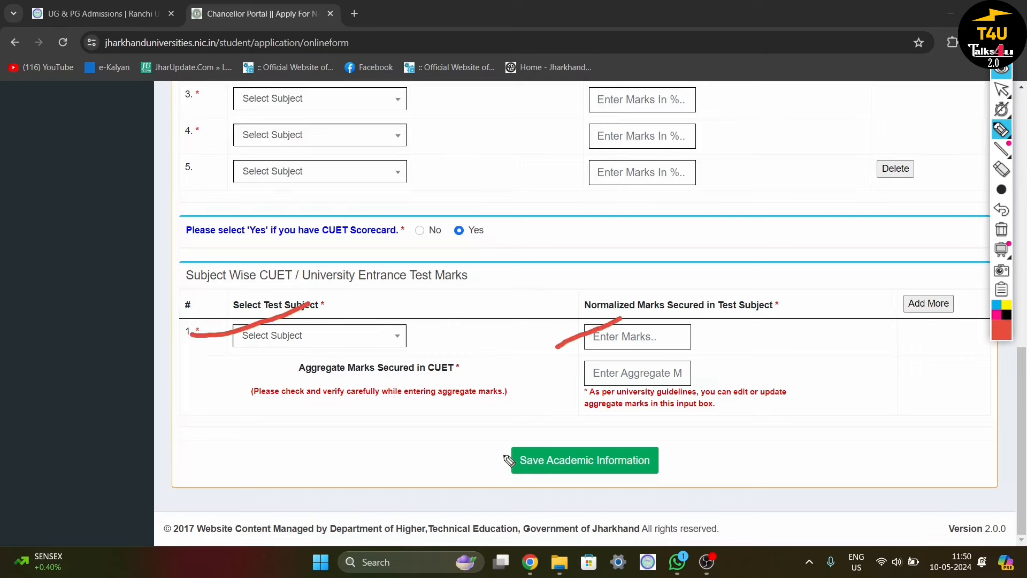
{"action": "mouse_move", "coordinate": [503, 442]}
{"action": "left_mouse_down"}
{"action": "mouse_move", "coordinate": [503, 461]}
{"action": "mouse_move", "coordinate": [551, 484]}
{"action": "mouse_move", "coordinate": [654, 483]}
{"action": "mouse_move", "coordinate": [688, 448]}
{"action": "mouse_move", "coordinate": [572, 432]}
{"action": "mouse_move", "coordinate": [517, 443]}
{"action": "left_mouse_up"}
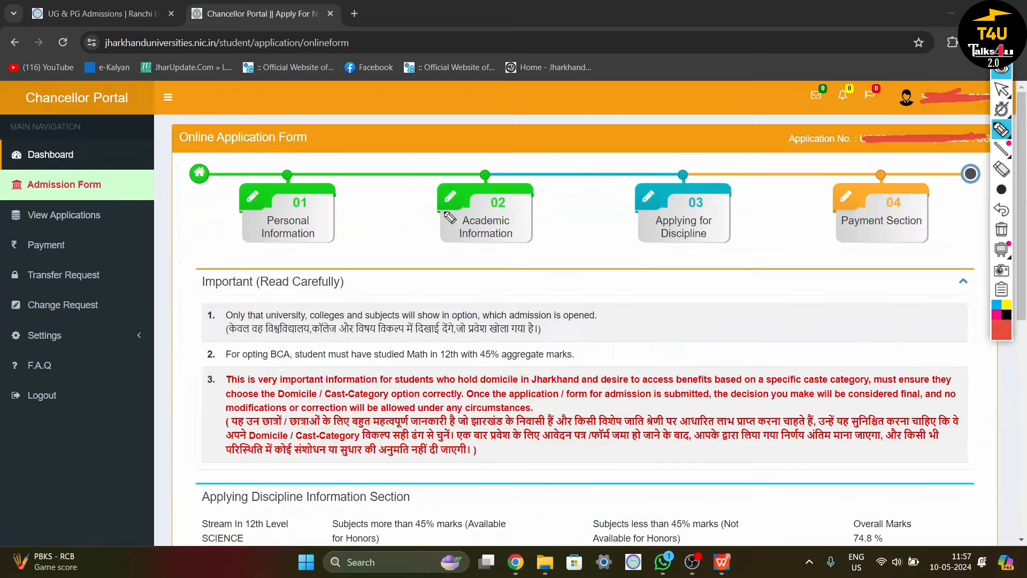
Mark the Academic Information stage and the Select University field of the Applying Discipline Information Section in red
{"action": "left_click_drag", "start_coordinate": [413, 214], "coordinate": [507, 194]}
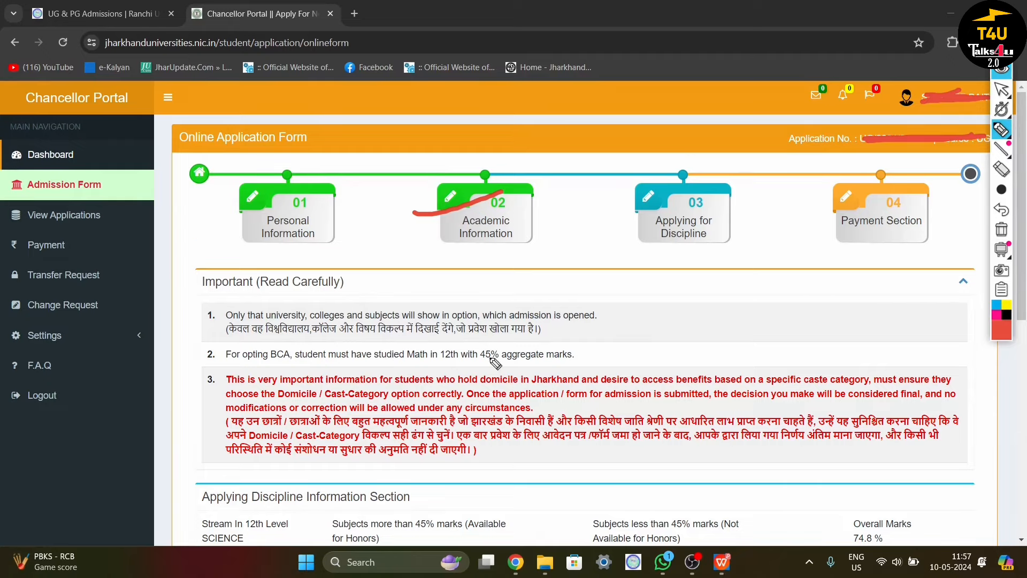
{"action": "left_click", "coordinate": [1001, 73]}
{"action": "scroll", "coordinate": [1023, 255], "scroll_direction": "down", "scroll_amount": 5}
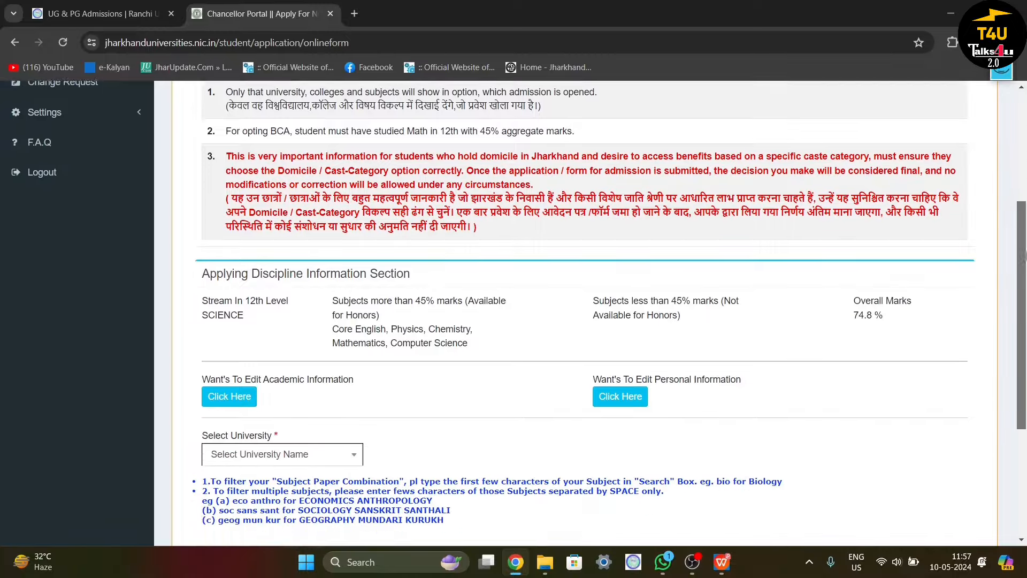
{"action": "scroll", "coordinate": [1022, 256], "scroll_direction": "down", "scroll_amount": 3}
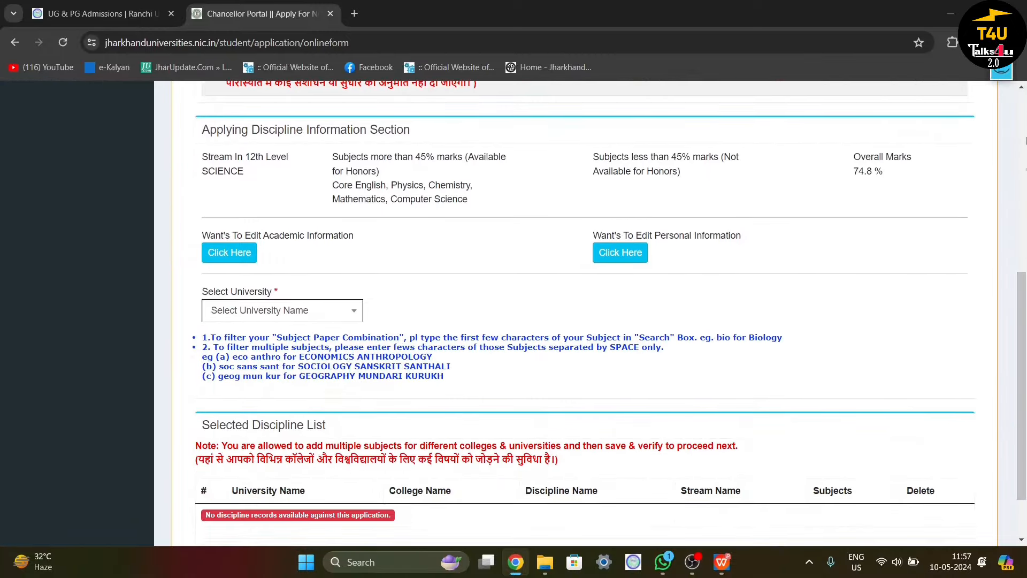
{"action": "left_click", "coordinate": [1001, 73]}
{"action": "mouse_move", "coordinate": [183, 283]}
{"action": "left_mouse_down"}
{"action": "mouse_move", "coordinate": [191, 292]}
{"action": "mouse_move", "coordinate": [263, 276]}
{"action": "left_mouse_up"}
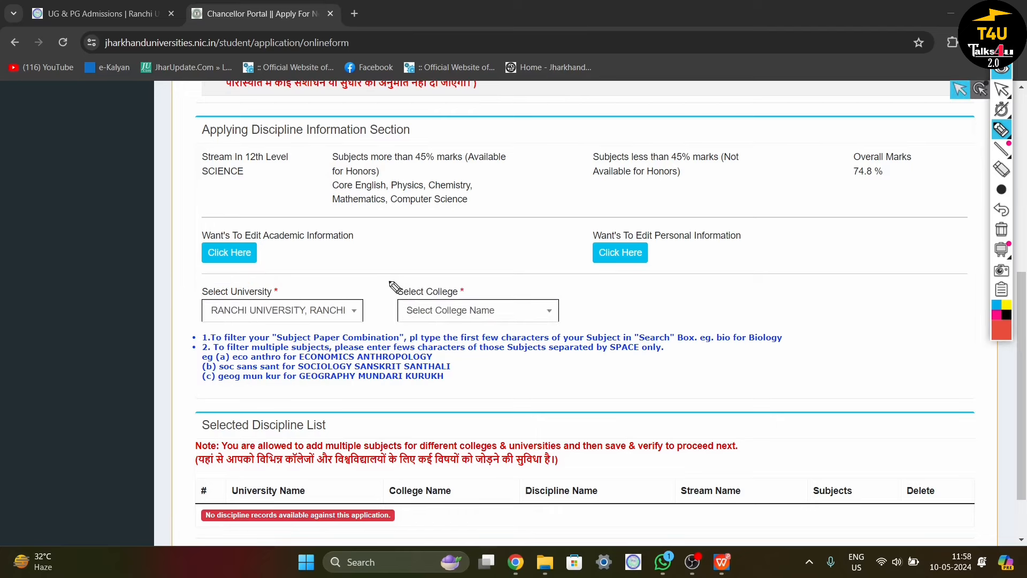
Circle the Select College field in red, and tick and underline the Click Here buttons for editing academic and personal information
{"action": "left_click_drag", "start_coordinate": [390, 281], "coordinate": [386, 315]}
{"action": "mouse_move", "coordinate": [399, 336]}
{"action": "left_mouse_down"}
{"action": "mouse_move", "coordinate": [506, 341]}
{"action": "mouse_move", "coordinate": [578, 324]}
{"action": "mouse_move", "coordinate": [564, 288]}
{"action": "mouse_move", "coordinate": [408, 277]}
{"action": "left_mouse_up"}
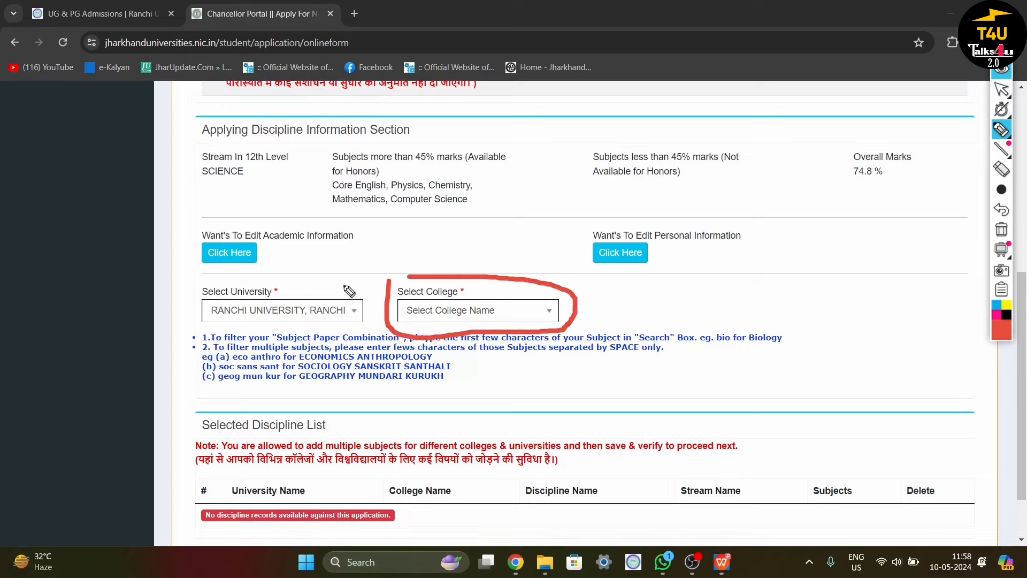
{"action": "left_click_drag", "start_coordinate": [181, 251], "coordinate": [245, 240]}
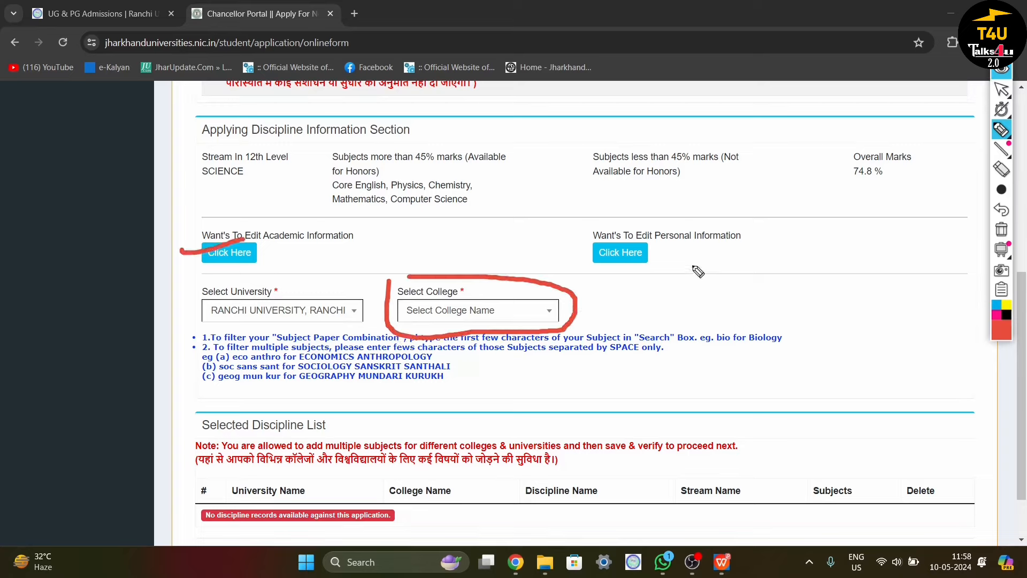
{"action": "left_click_drag", "start_coordinate": [559, 249], "coordinate": [653, 211]}
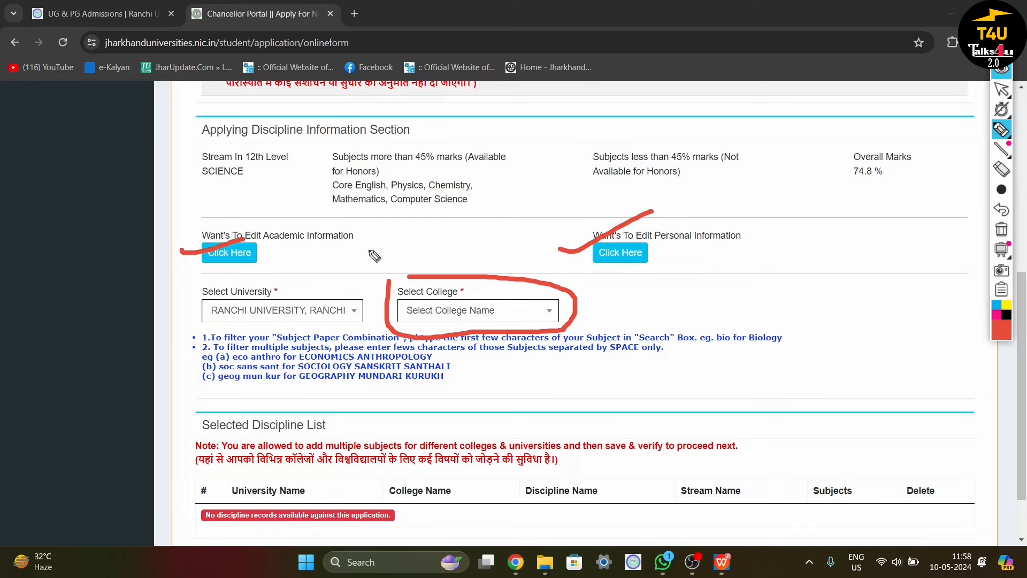
{"action": "left_click_drag", "start_coordinate": [197, 262], "coordinate": [261, 266]}
{"action": "left_click_drag", "start_coordinate": [584, 269], "coordinate": [614, 269]}
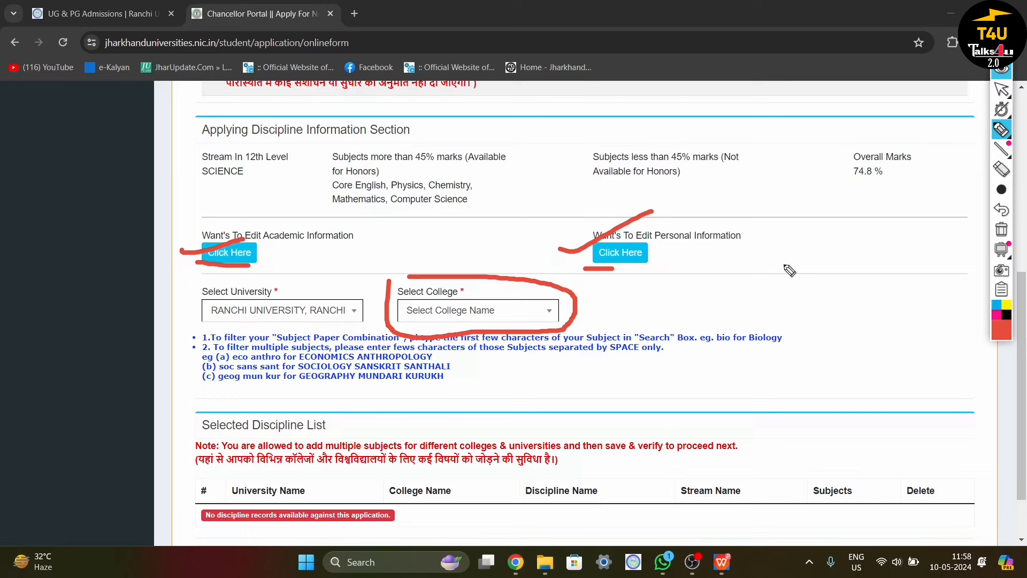
Clear the pen marks and select MARWARI COLLEGE, RANCHI as the college
{"action": "left_click", "coordinate": [1002, 229]}
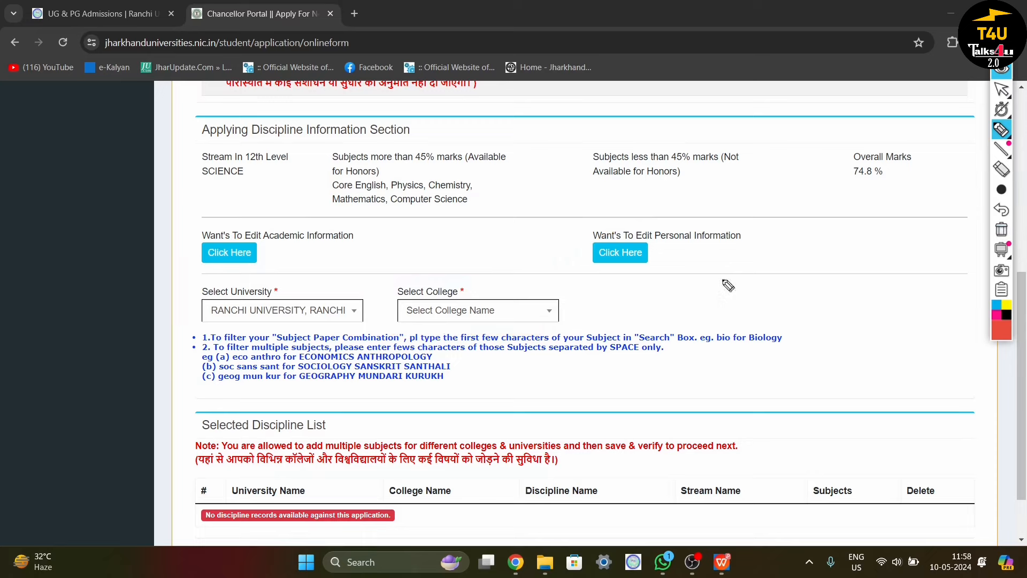
{"action": "left_click", "coordinate": [540, 313]}
{"action": "left_click", "coordinate": [1003, 77]}
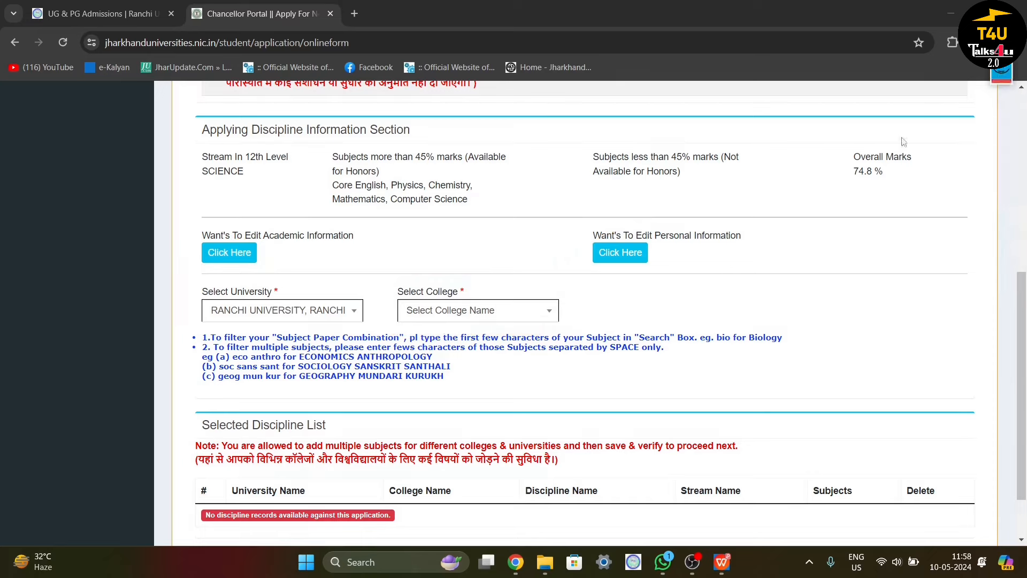
{"action": "left_click", "coordinate": [551, 312]}
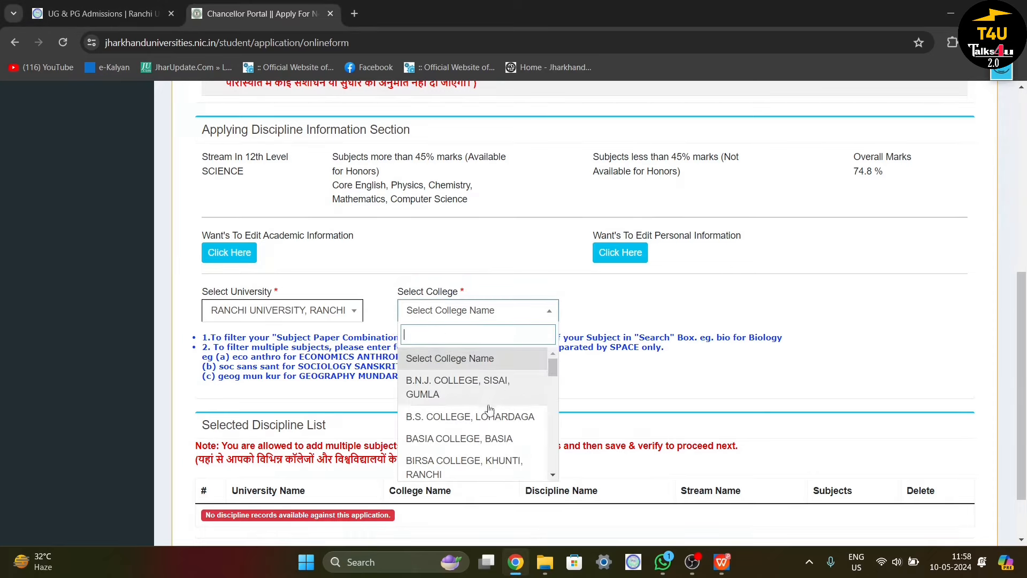
{"action": "scroll", "coordinate": [489, 417], "scroll_direction": "down", "scroll_amount": 5}
{"action": "scroll", "coordinate": [488, 420], "scroll_direction": "down", "scroll_amount": 10}
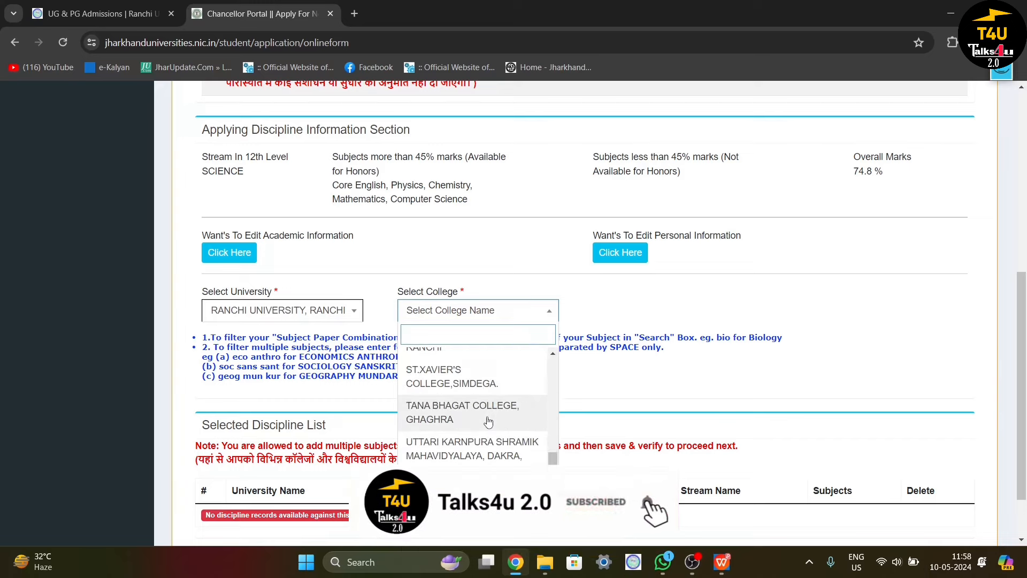
{"action": "left_click_drag", "start_coordinate": [553, 461], "coordinate": [553, 310]}
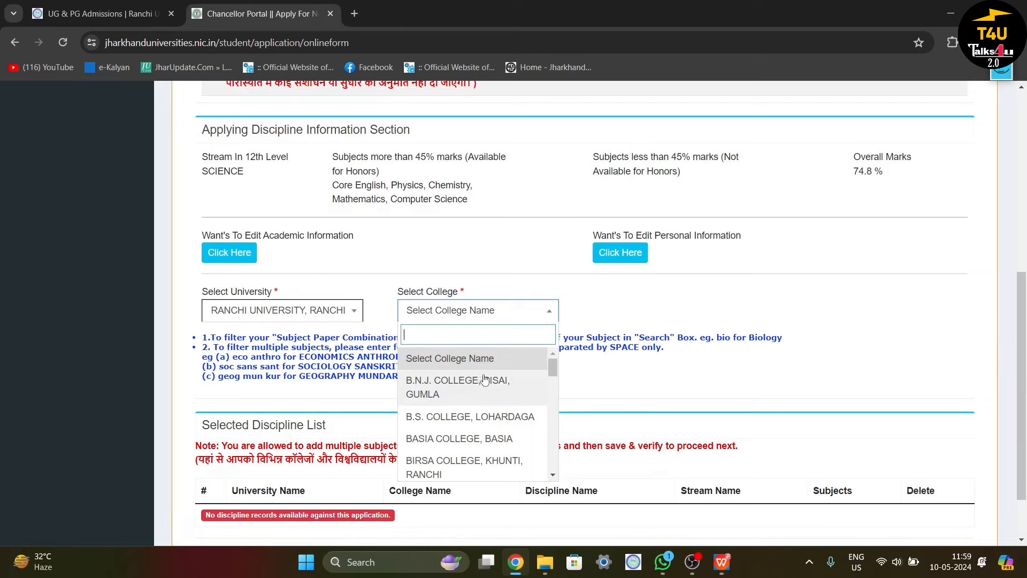
{"action": "scroll", "coordinate": [482, 383], "scroll_direction": "down", "scroll_amount": 5}
{"action": "scroll", "coordinate": [481, 383], "scroll_direction": "down", "scroll_amount": 5}
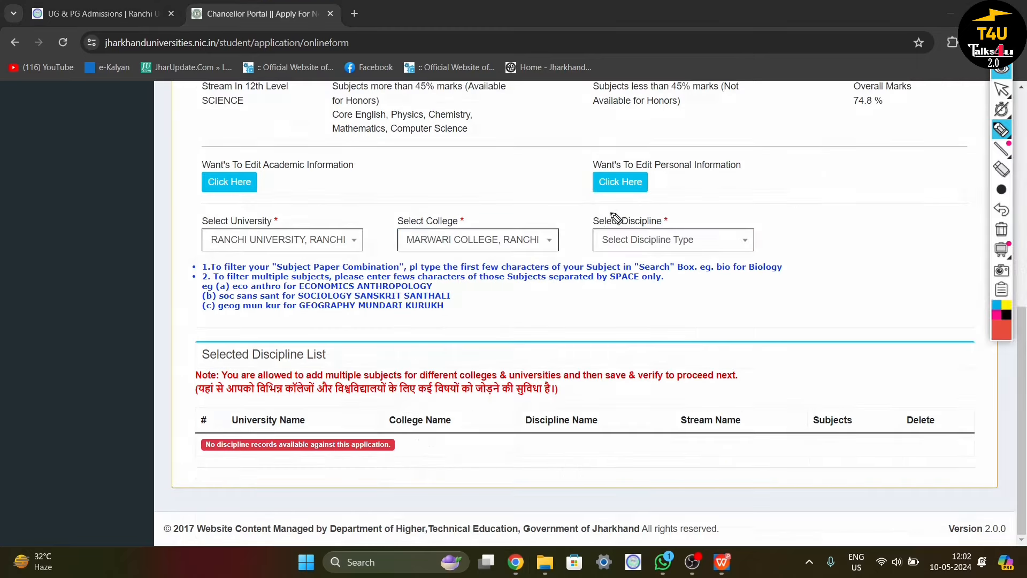
Mark the Select Discipline field in red and set the discipline to REGULAR
{"action": "left_click_drag", "start_coordinate": [579, 212], "coordinate": [671, 188]}
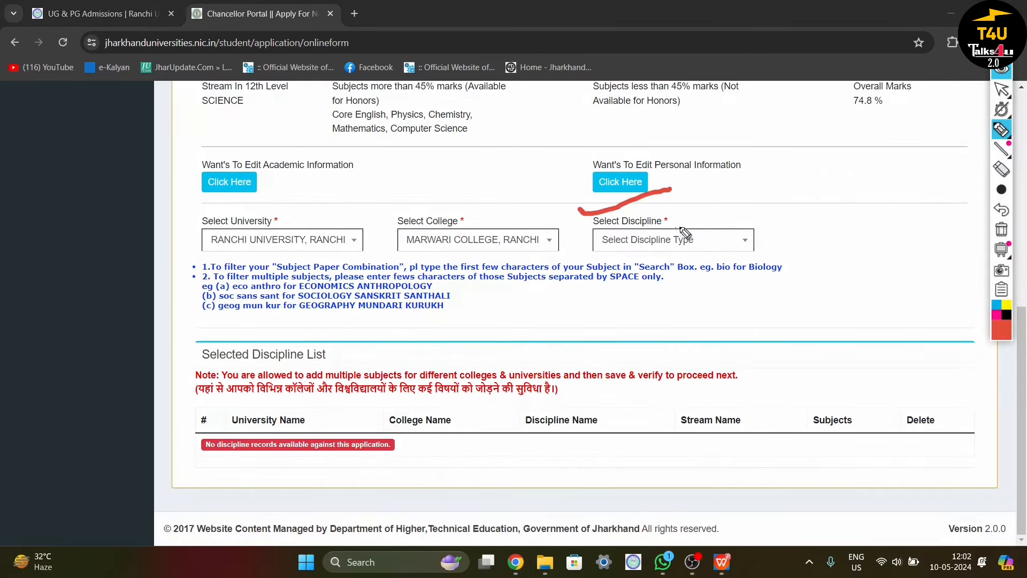
{"action": "left_click_drag", "start_coordinate": [585, 241], "coordinate": [611, 232]}
{"action": "left_click", "coordinate": [1001, 68]}
{"action": "left_click", "coordinate": [733, 244]}
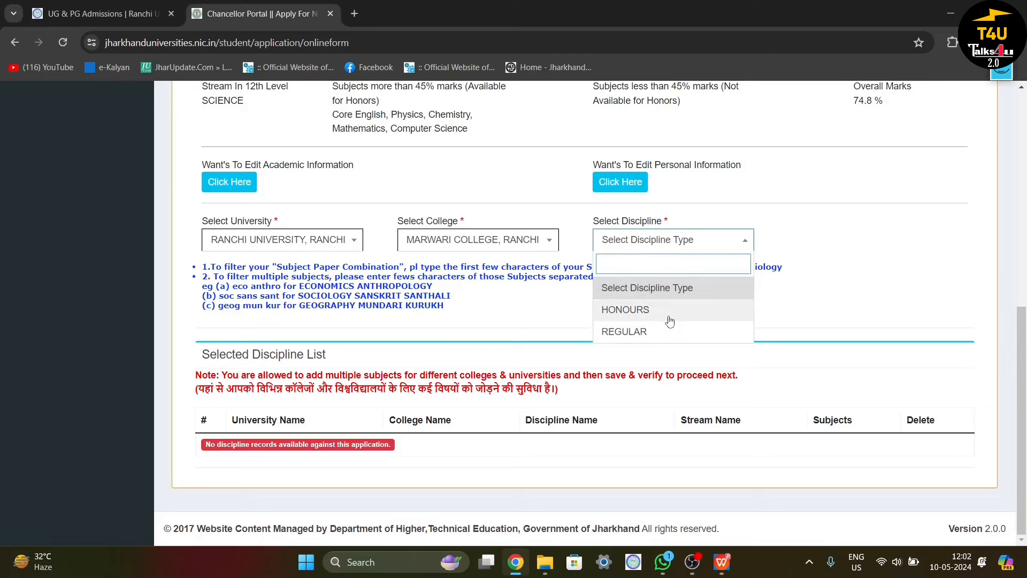
{"action": "left_click", "coordinate": [657, 329]}
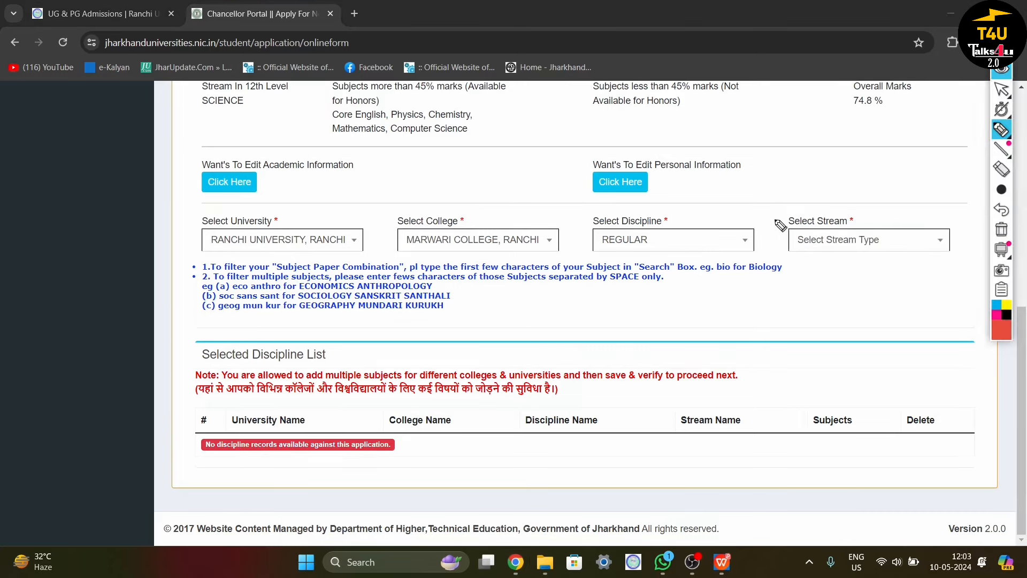
Tick and underline the Select Stream field in red and set the stream to HUMANITIES AND SOCIAL SCIENCES
{"action": "left_click_drag", "start_coordinate": [775, 220], "coordinate": [841, 199]}
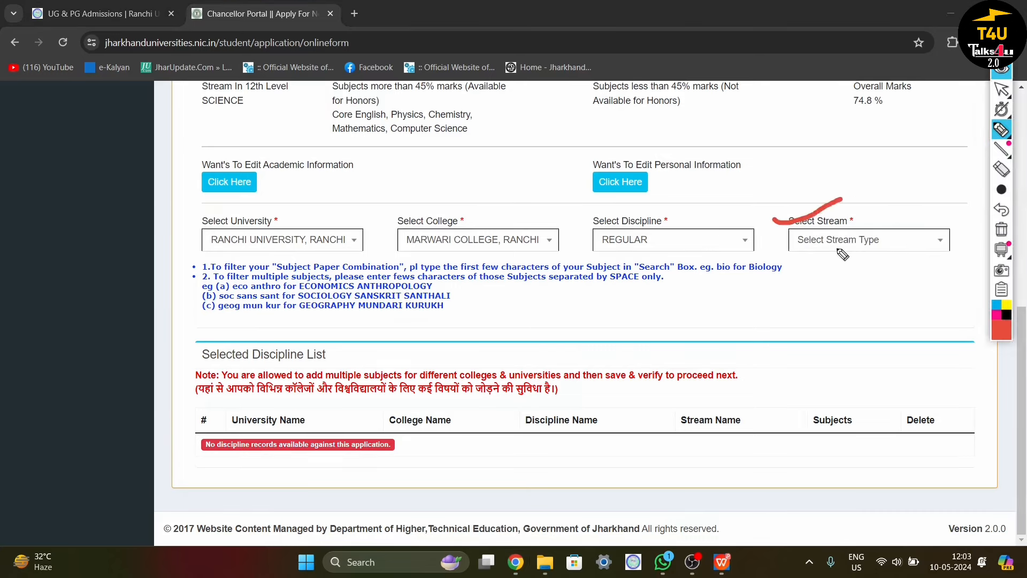
{"action": "left_click_drag", "start_coordinate": [782, 254], "coordinate": [845, 254]}
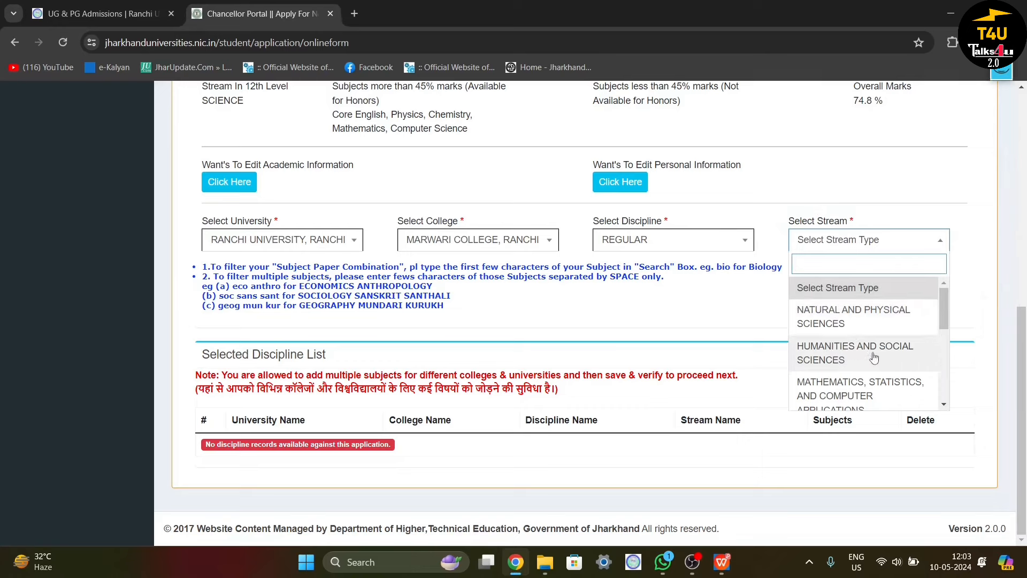
{"action": "scroll", "coordinate": [862, 356], "scroll_direction": "down", "scroll_amount": 1}
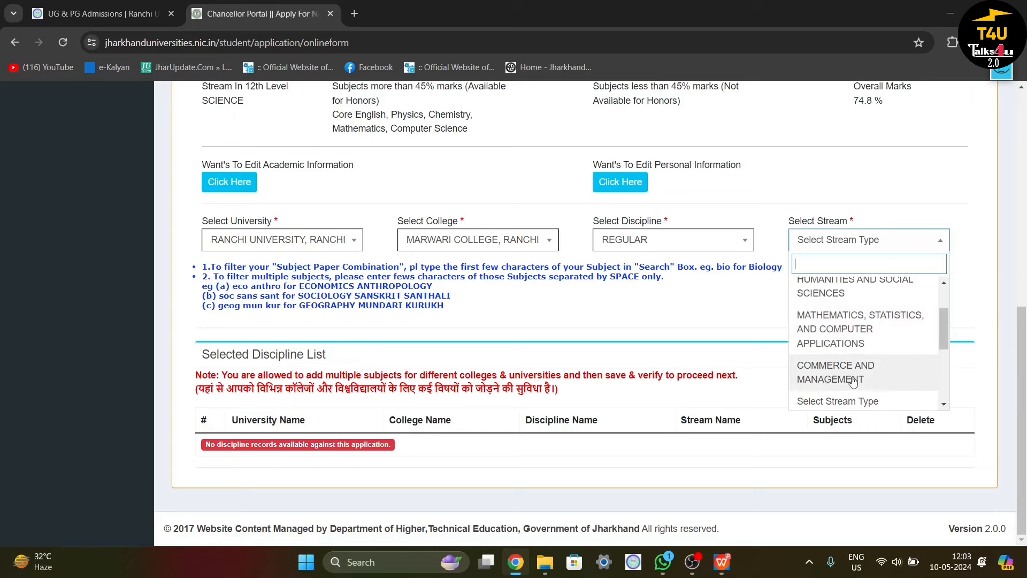
{"action": "scroll", "coordinate": [854, 381], "scroll_direction": "up", "scroll_amount": 2}
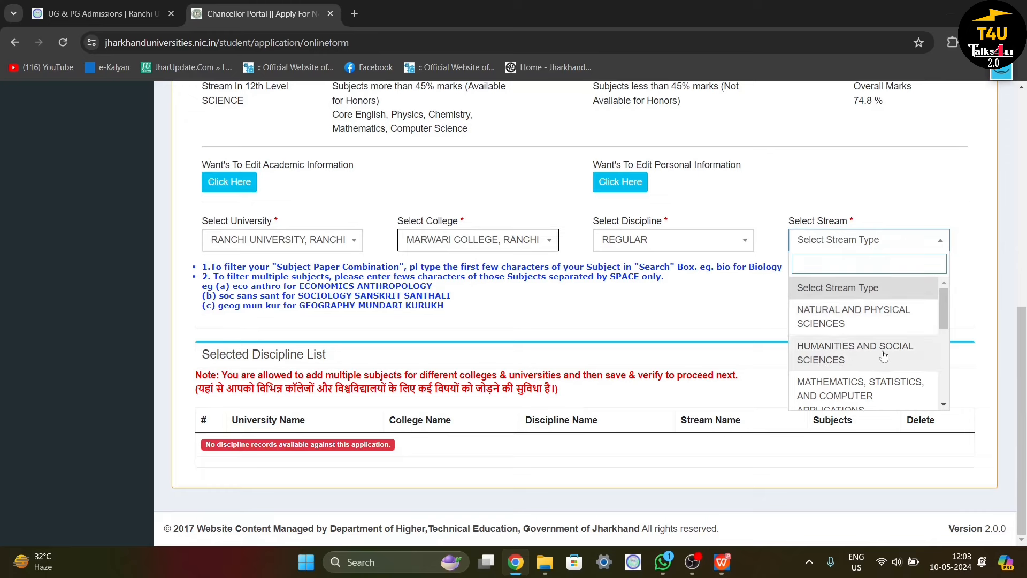
{"action": "scroll", "coordinate": [861, 369], "scroll_direction": "down", "scroll_amount": 2}
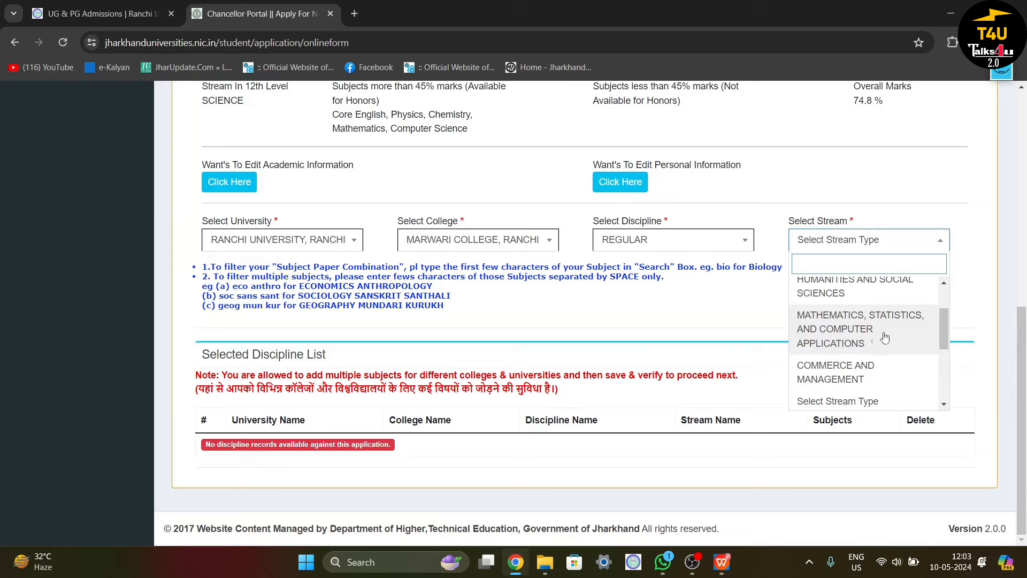
{"action": "scroll", "coordinate": [868, 343], "scroll_direction": "up", "scroll_amount": 2}
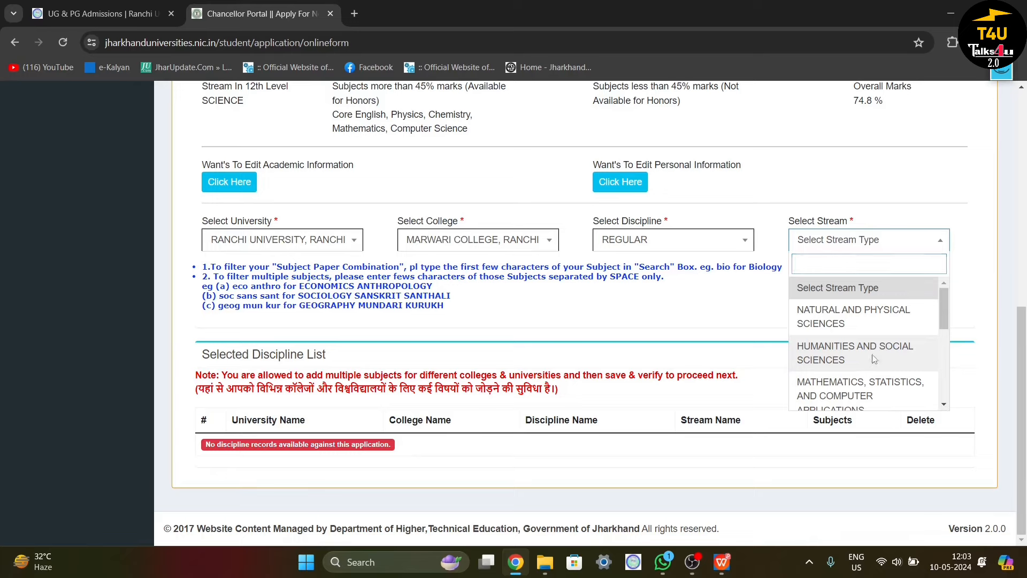
{"action": "left_click", "coordinate": [873, 357]}
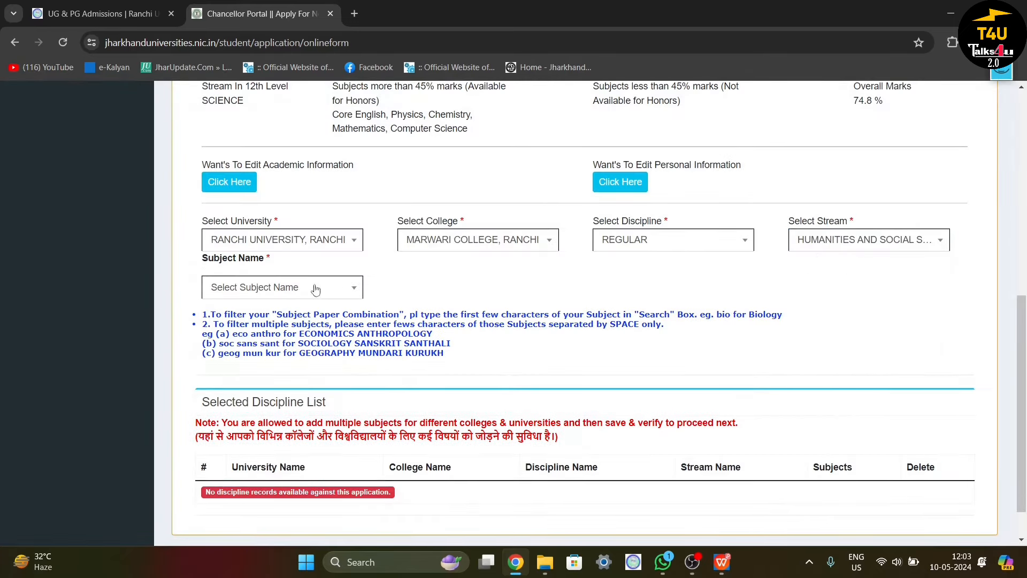
Mark the Subject Name label and its selection field in red
{"action": "left_click", "coordinate": [998, 74]}
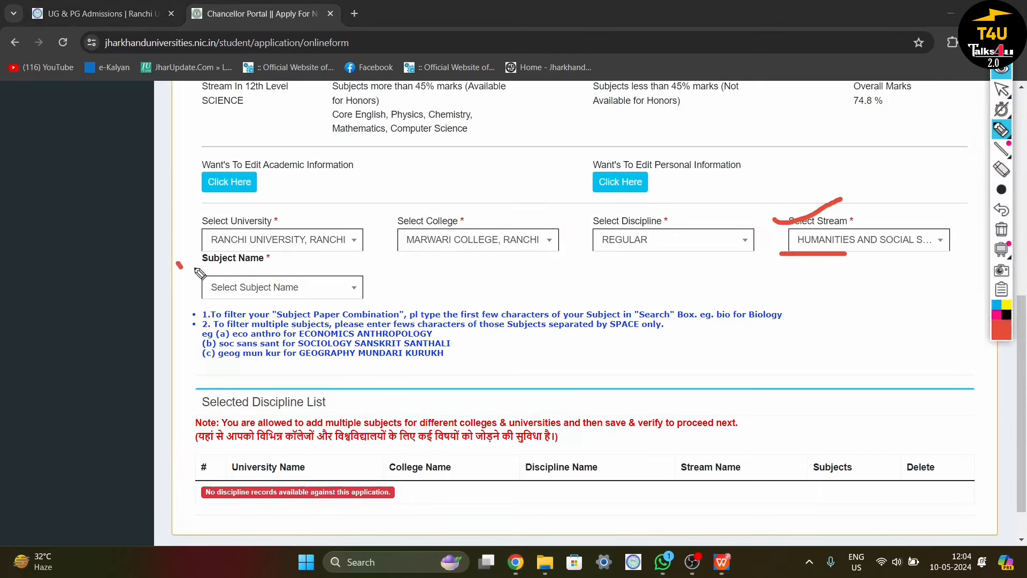
{"action": "left_click_drag", "start_coordinate": [179, 265], "coordinate": [234, 259]}
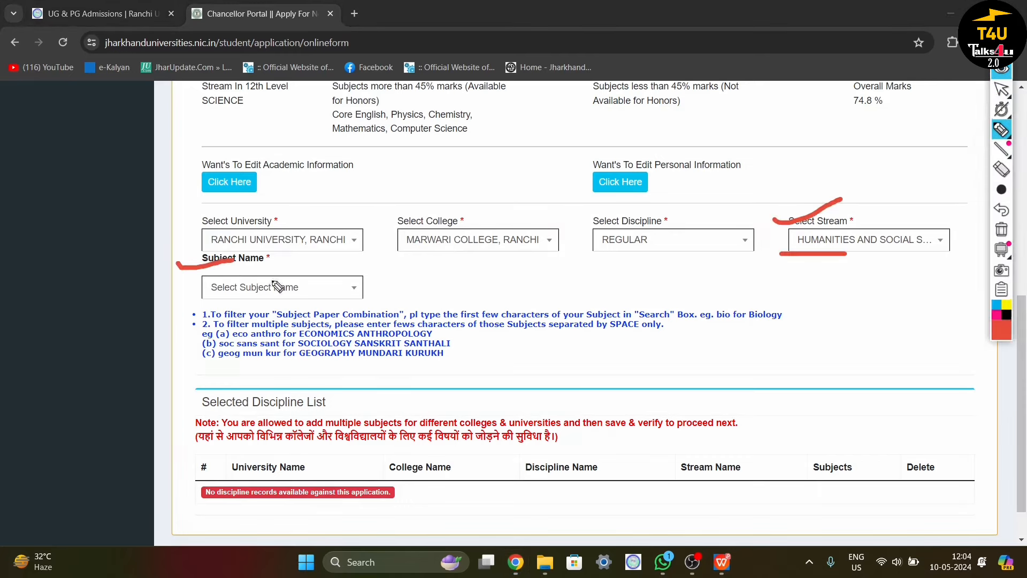
{"action": "left_click", "coordinate": [188, 290]}
{"action": "left_click_drag", "start_coordinate": [194, 286], "coordinate": [210, 273]}
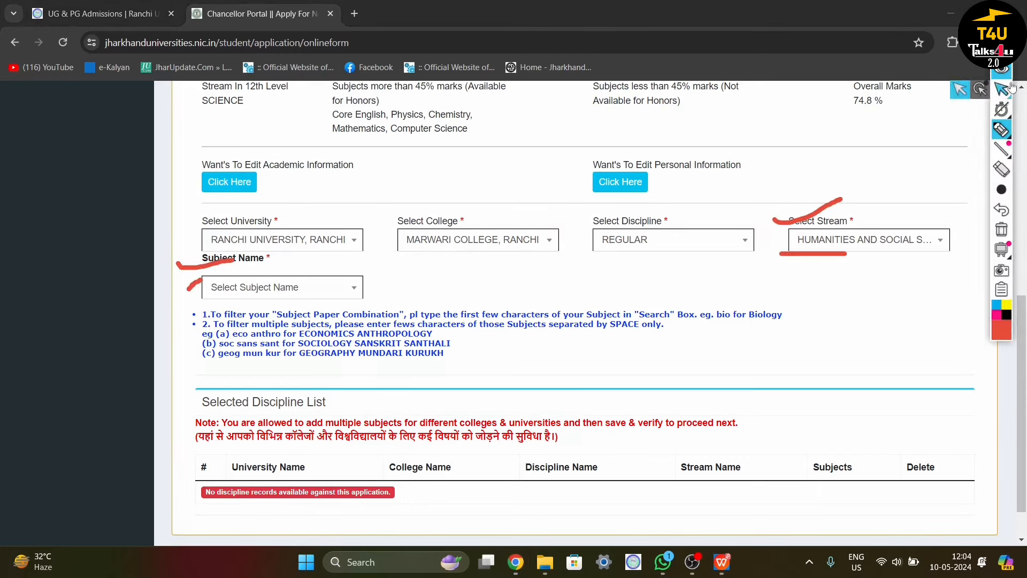
{"action": "left_click", "coordinate": [1001, 71]}
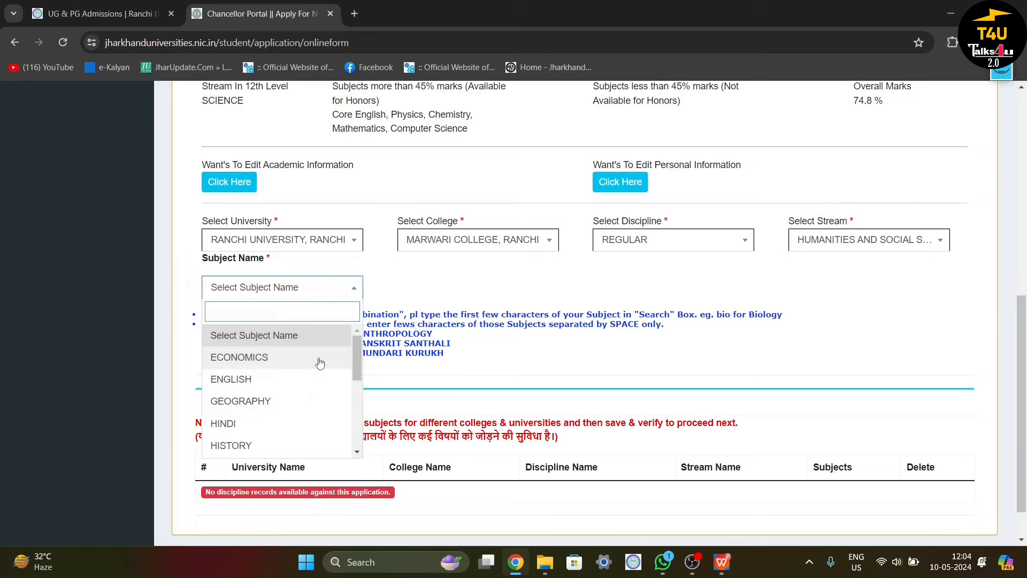
Look through the available subjects and select GEOGRAPHY as the subject name
{"action": "scroll", "coordinate": [320, 363], "scroll_direction": "down", "scroll_amount": 1}
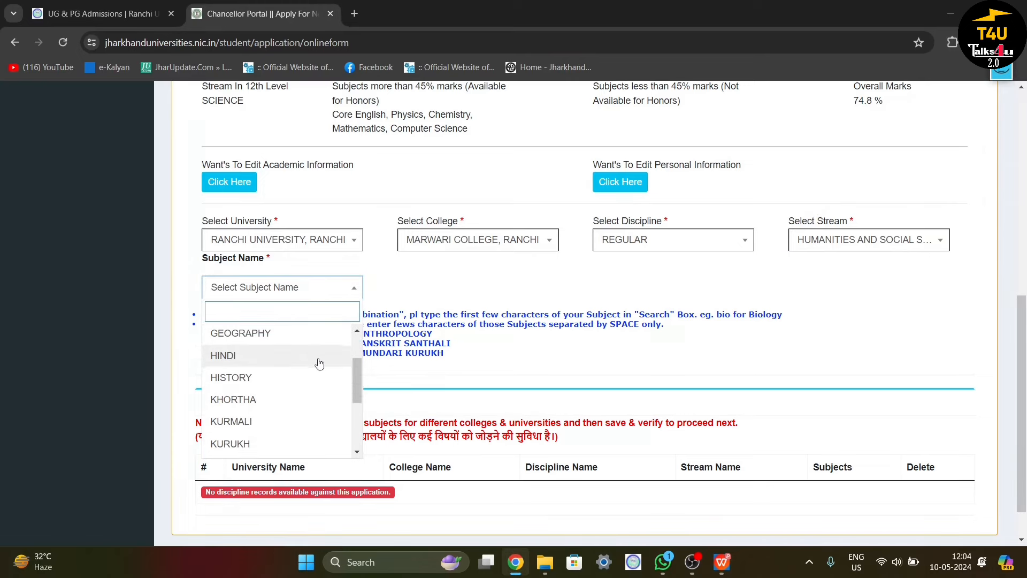
{"action": "scroll", "coordinate": [320, 363], "scroll_direction": "down", "scroll_amount": 3}
{"action": "scroll", "coordinate": [335, 356], "scroll_direction": "up", "scroll_amount": 5}
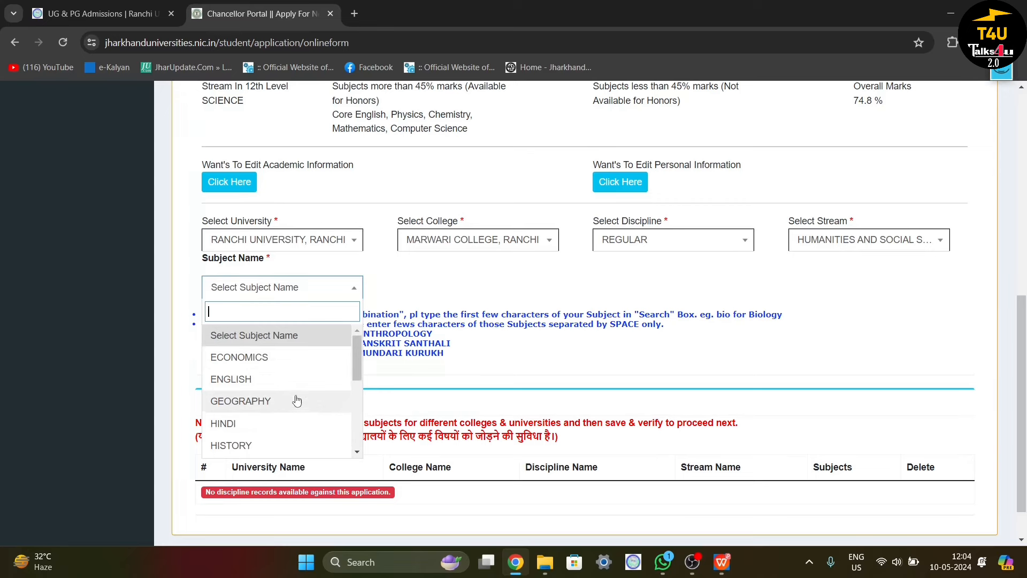
{"action": "scroll", "coordinate": [297, 401], "scroll_direction": "down", "scroll_amount": 4}
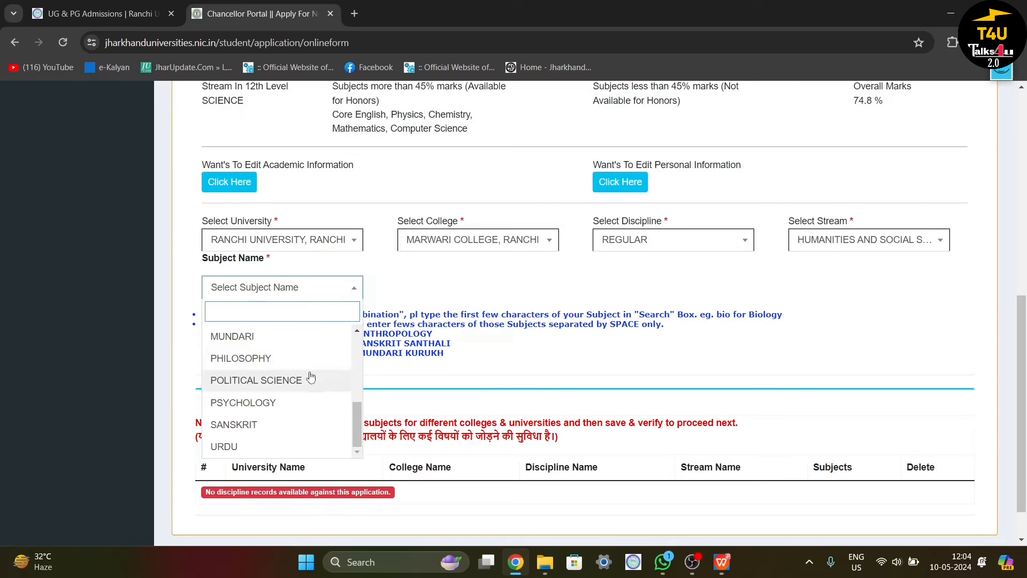
{"action": "left_click", "coordinate": [312, 295]}
{"action": "left_click", "coordinate": [312, 295]}
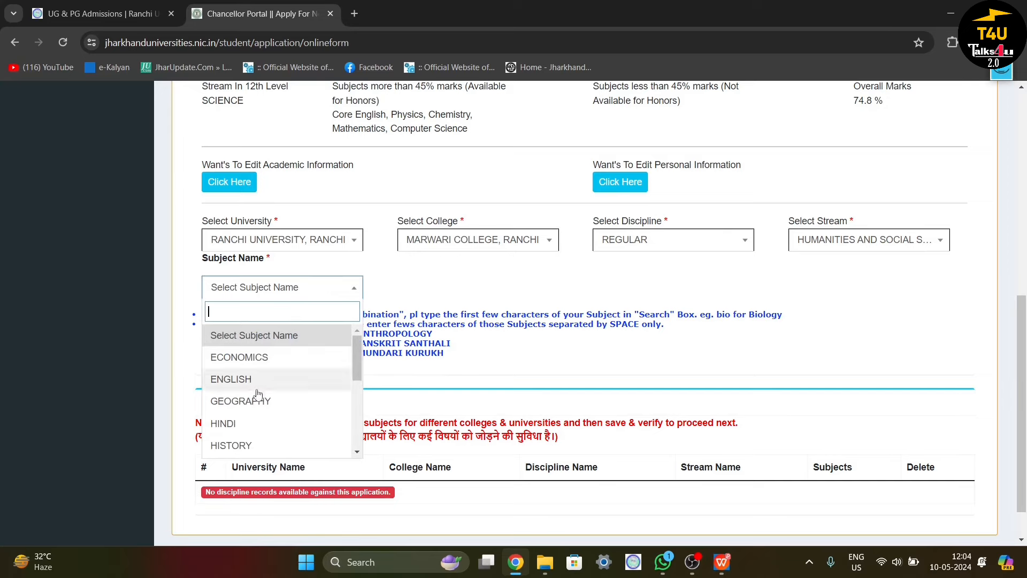
{"action": "left_click", "coordinate": [246, 403]}
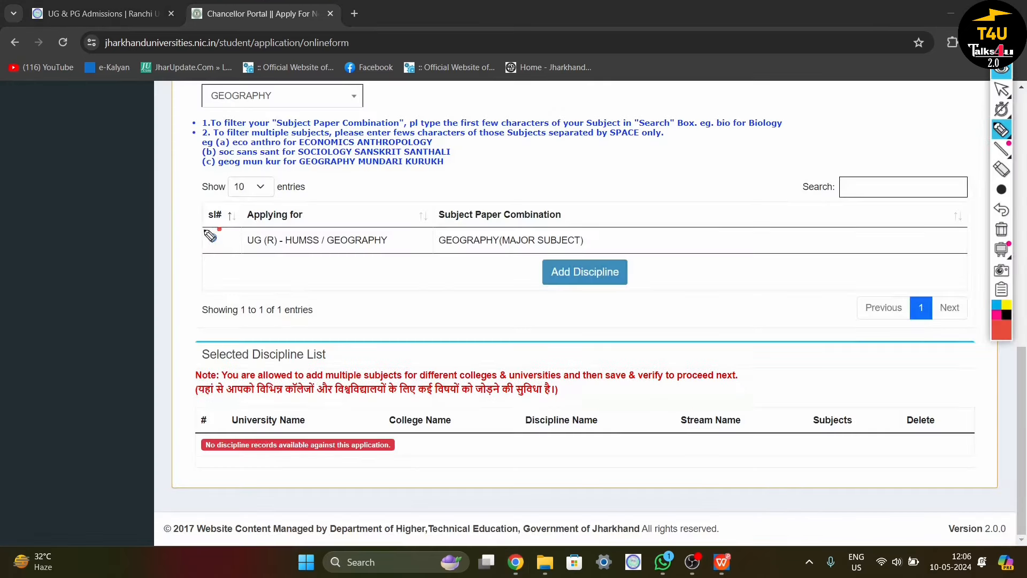
Circle the selector of the Geography major row, underline its subject combination in red, and add the discipline
{"action": "left_click_drag", "start_coordinate": [220, 229], "coordinate": [212, 243]}
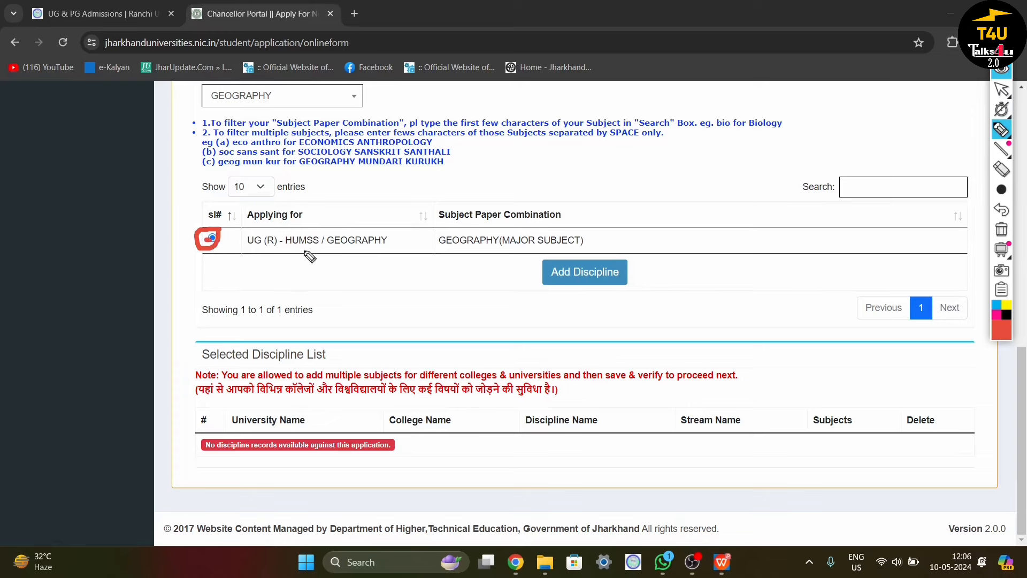
{"action": "mouse_move", "coordinate": [285, 249]}
{"action": "left_mouse_down"}
{"action": "mouse_move", "coordinate": [490, 254]}
{"action": "mouse_move", "coordinate": [554, 295]}
{"action": "mouse_move", "coordinate": [634, 291]}
{"action": "mouse_move", "coordinate": [628, 247]}
{"action": "mouse_move", "coordinate": [542, 256]}
{"action": "left_mouse_up"}
{"action": "left_click", "coordinate": [527, 259]}
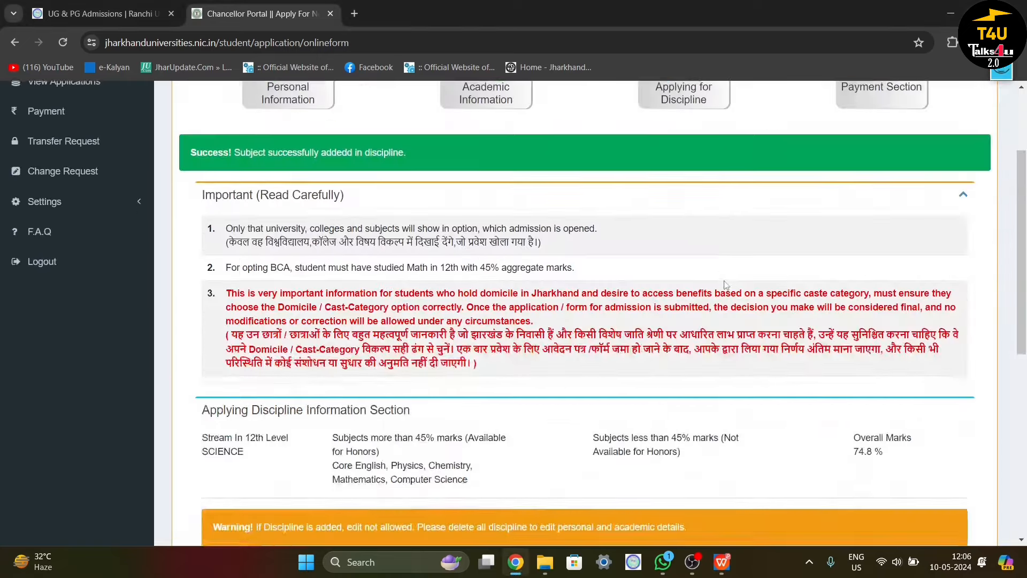
Circle and tick the Save & Verify button in red and underline the Delete button of the Marwari College entry
{"action": "scroll", "coordinate": [726, 285], "scroll_direction": "down", "scroll_amount": 4}
{"action": "scroll", "coordinate": [726, 285], "scroll_direction": "down", "scroll_amount": 4}
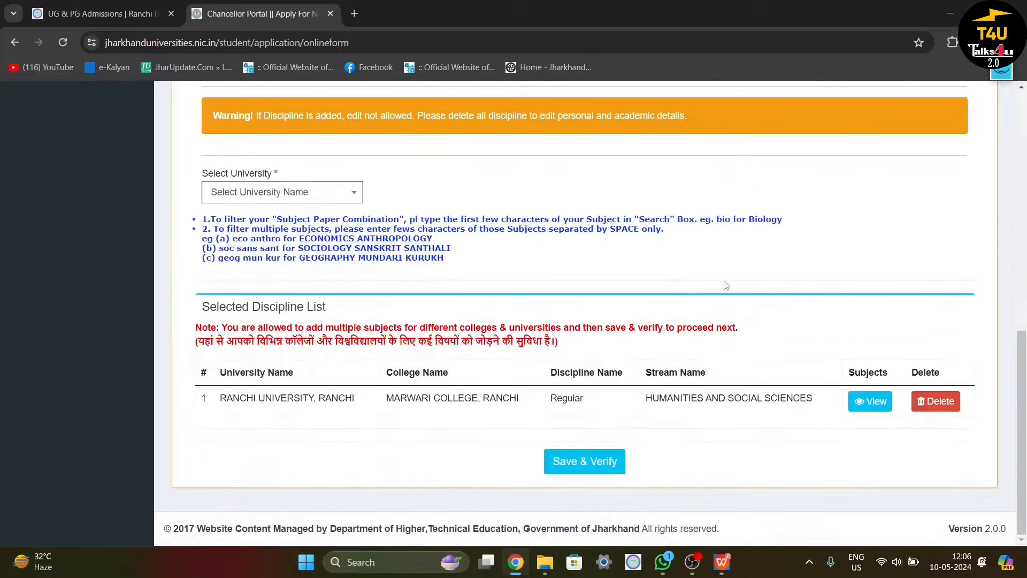
{"action": "left_click", "coordinate": [1001, 72]}
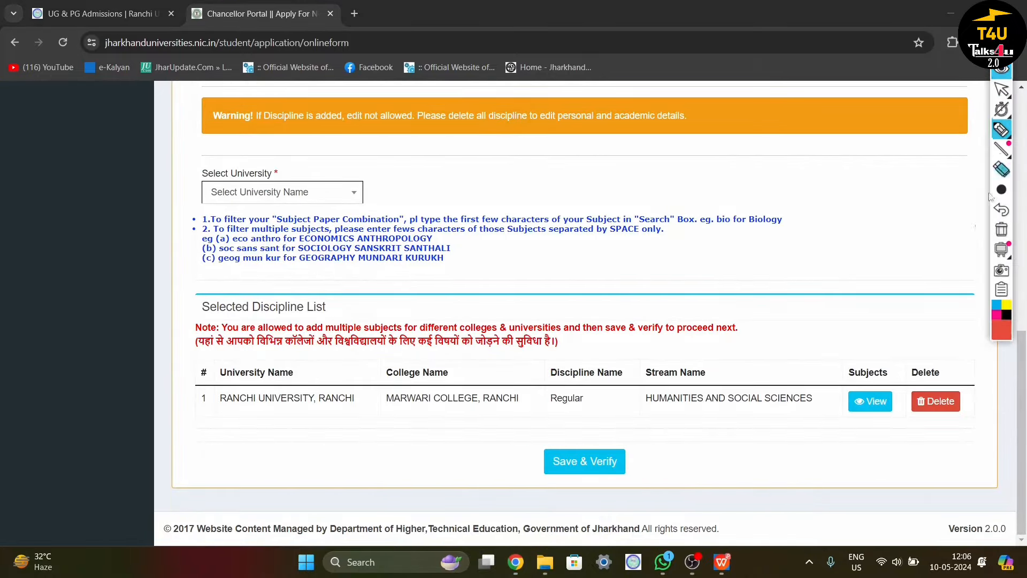
{"action": "mouse_move", "coordinate": [535, 440]}
{"action": "left_mouse_down"}
{"action": "mouse_move", "coordinate": [597, 490]}
{"action": "mouse_move", "coordinate": [639, 439]}
{"action": "mouse_move", "coordinate": [524, 431]}
{"action": "left_mouse_up"}
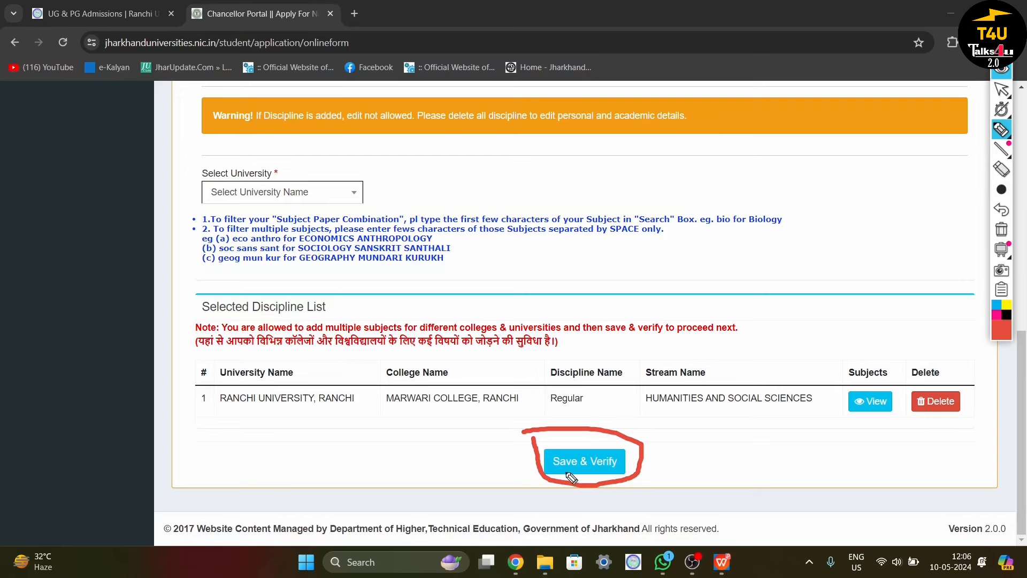
{"action": "left_click_drag", "start_coordinate": [560, 473], "coordinate": [619, 443]}
{"action": "left_click_drag", "start_coordinate": [924, 418], "coordinate": [974, 405]}
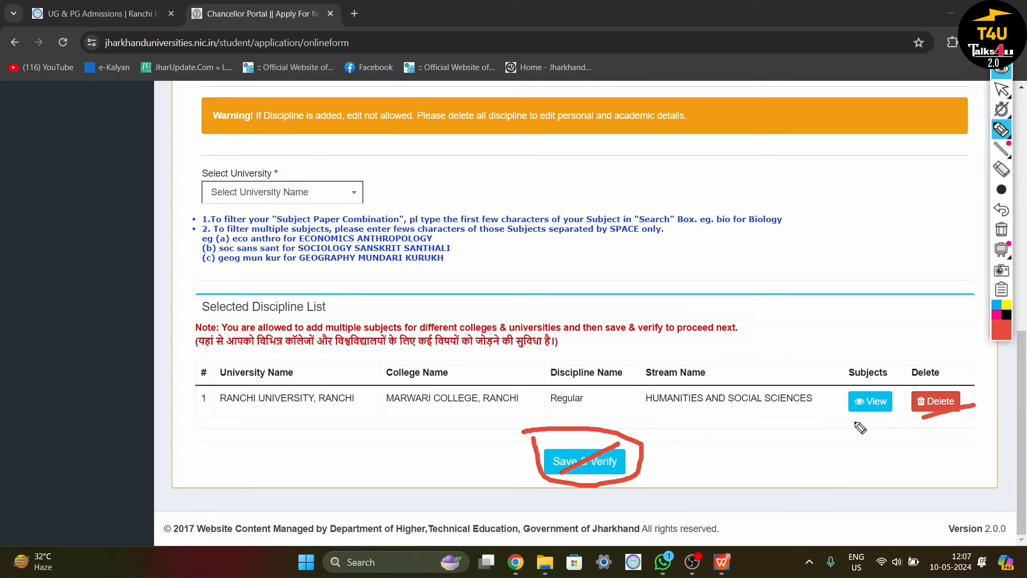
Underline the Marwari College entry's View button and tick Save & Verify in red, and open the application confirmation
{"action": "left_click_drag", "start_coordinate": [848, 418], "coordinate": [892, 412]}
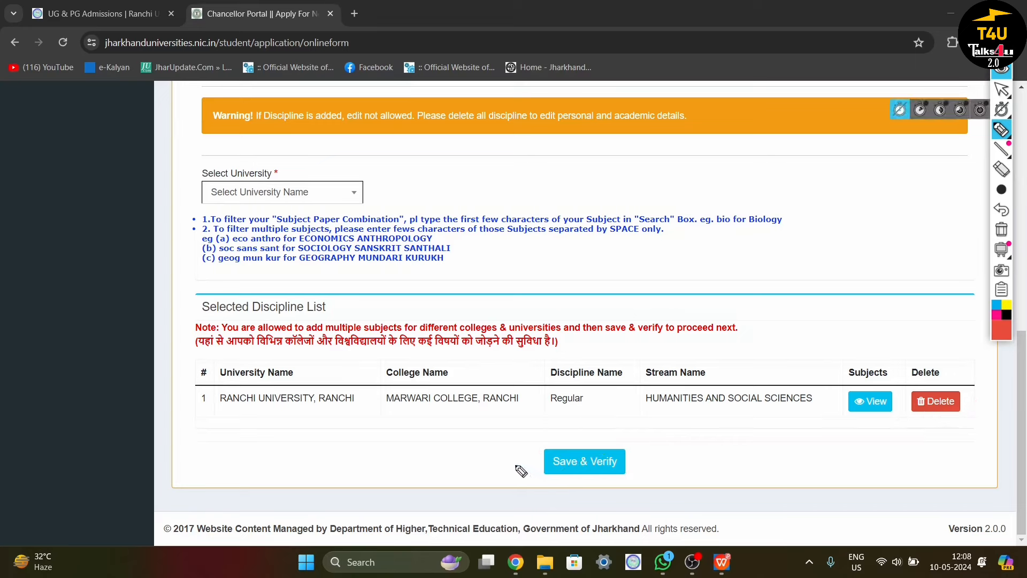
{"action": "left_click_drag", "start_coordinate": [515, 465], "coordinate": [586, 430]}
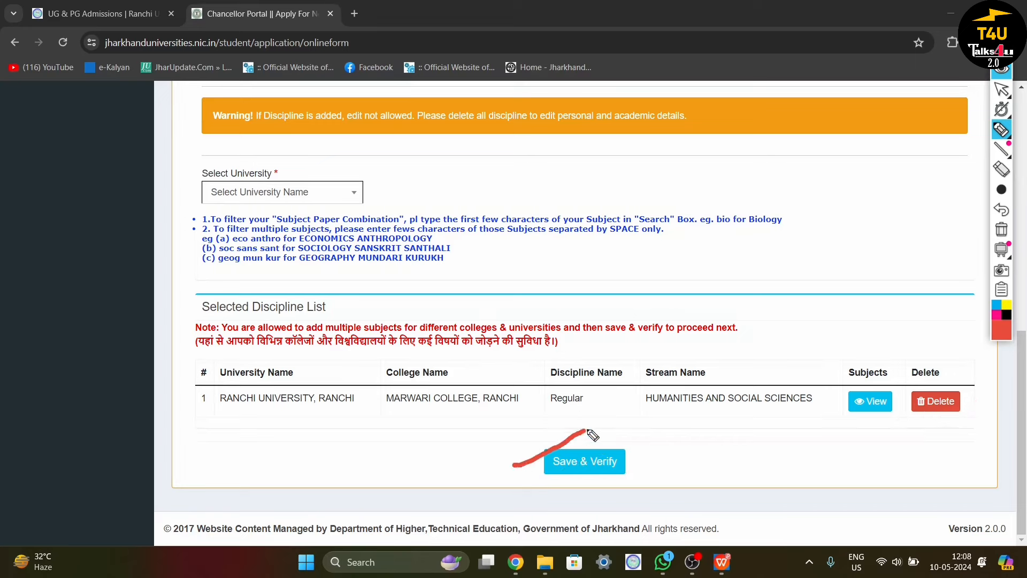
{"action": "left_click", "coordinate": [1004, 78]}
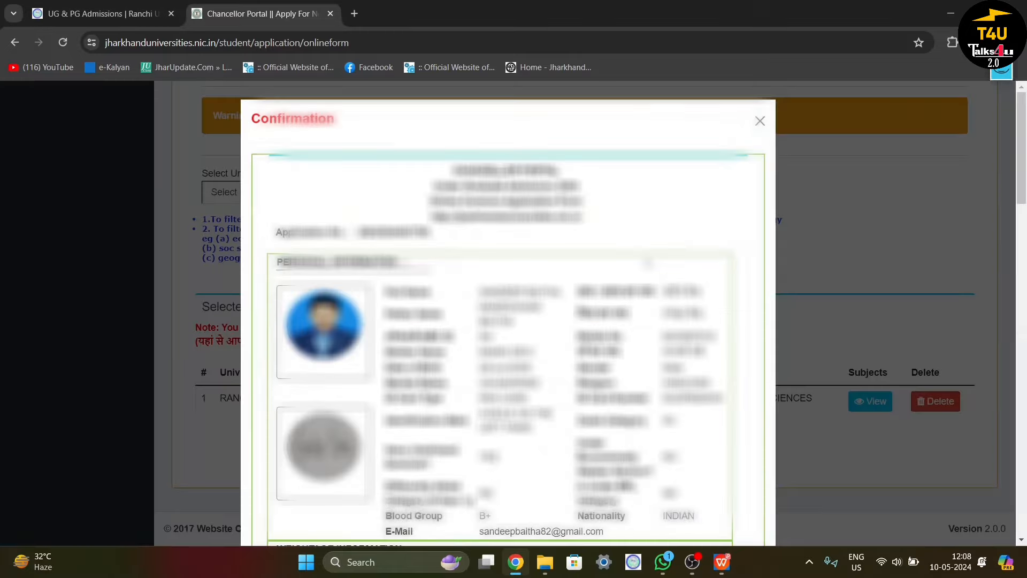
Review the application details in the confirmation and mark the declaration checkboxes below the instructions in red
{"action": "scroll", "coordinate": [647, 263], "scroll_direction": "down", "scroll_amount": 1}
{"action": "scroll", "coordinate": [647, 263], "scroll_direction": "down", "scroll_amount": 4}
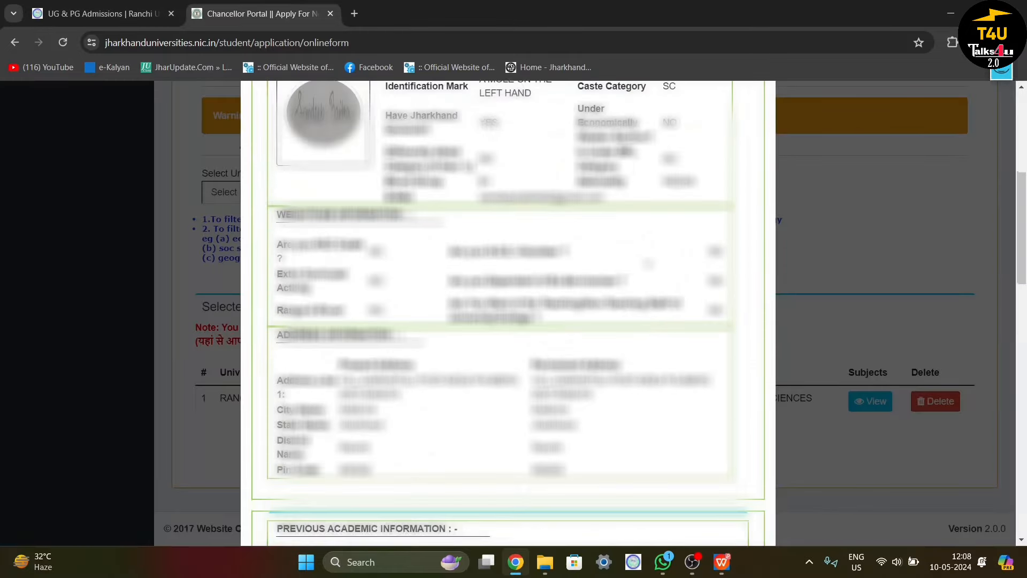
{"action": "scroll", "coordinate": [648, 269], "scroll_direction": "down", "scroll_amount": 10}
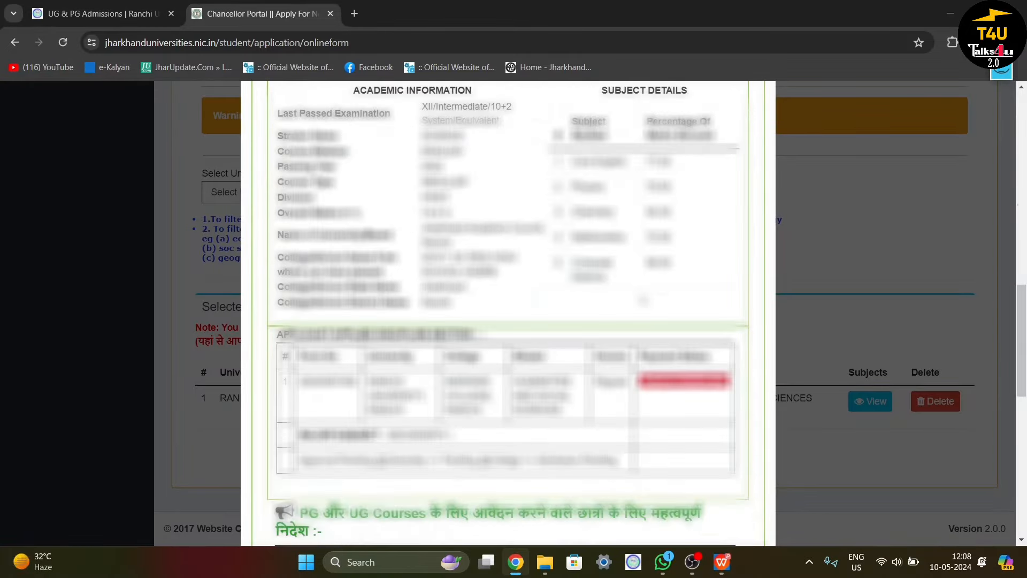
{"action": "scroll", "coordinate": [508, 313], "scroll_direction": "up", "scroll_amount": 1}
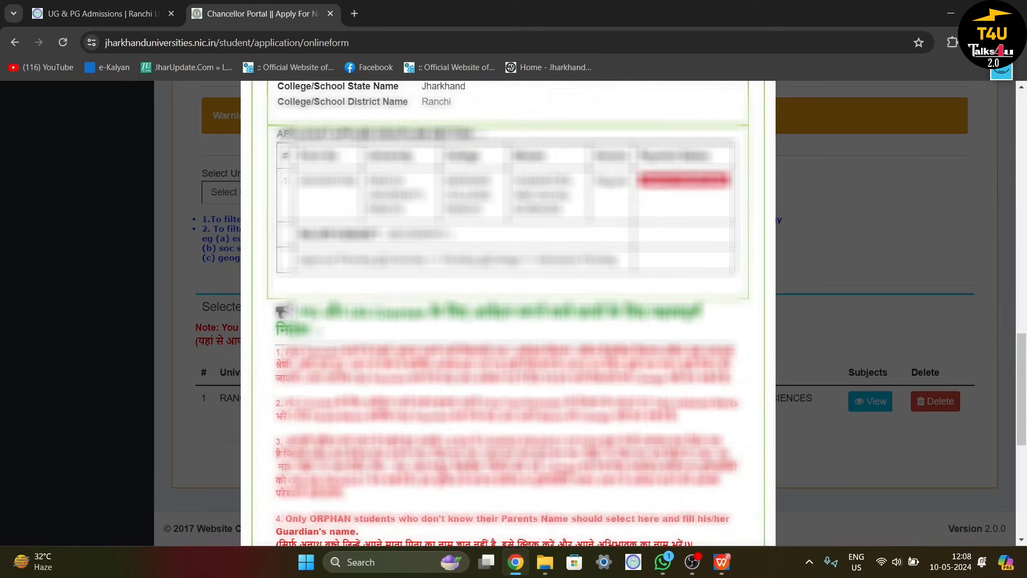
{"action": "scroll", "coordinate": [277, 270], "scroll_direction": "down", "scroll_amount": 5}
{"action": "mouse_move", "coordinate": [269, 271]}
{"action": "left_mouse_down"}
{"action": "mouse_move", "coordinate": [289, 272]}
{"action": "mouse_move", "coordinate": [276, 319]}
{"action": "mouse_move", "coordinate": [285, 346]}
{"action": "left_mouse_up"}
{"action": "left_click_drag", "start_coordinate": [295, 394], "coordinate": [303, 391]}
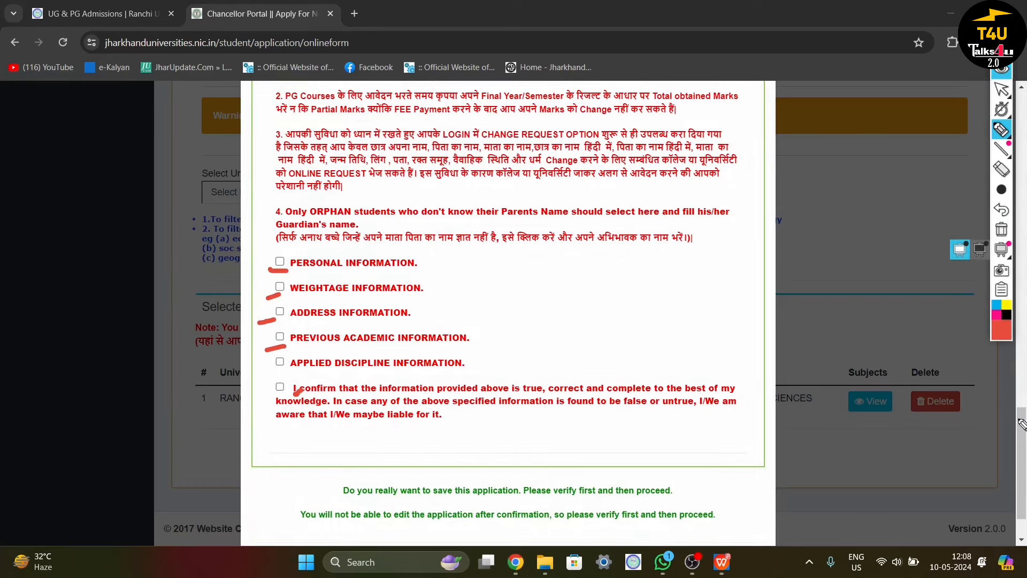
Circle the Confirm & Submit button and tick the declaration list in red, and submit the application
{"action": "scroll", "coordinate": [615, 487], "scroll_direction": "down", "scroll_amount": 1}
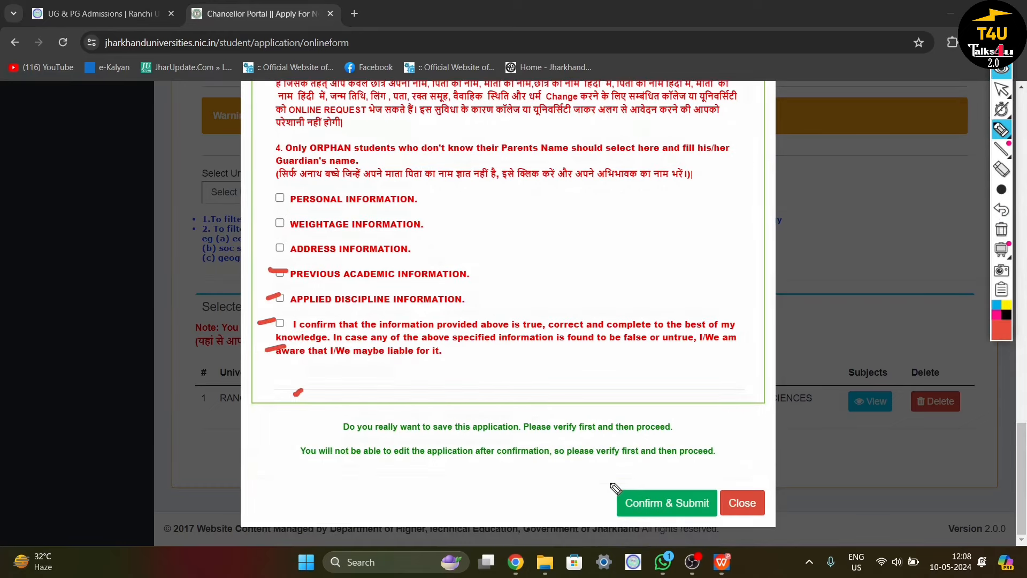
{"action": "mouse_move", "coordinate": [610, 483]}
{"action": "left_mouse_down"}
{"action": "mouse_move", "coordinate": [606, 505]}
{"action": "mouse_move", "coordinate": [634, 520]}
{"action": "mouse_move", "coordinate": [687, 518]}
{"action": "mouse_move", "coordinate": [713, 491]}
{"action": "mouse_move", "coordinate": [614, 484]}
{"action": "left_mouse_up"}
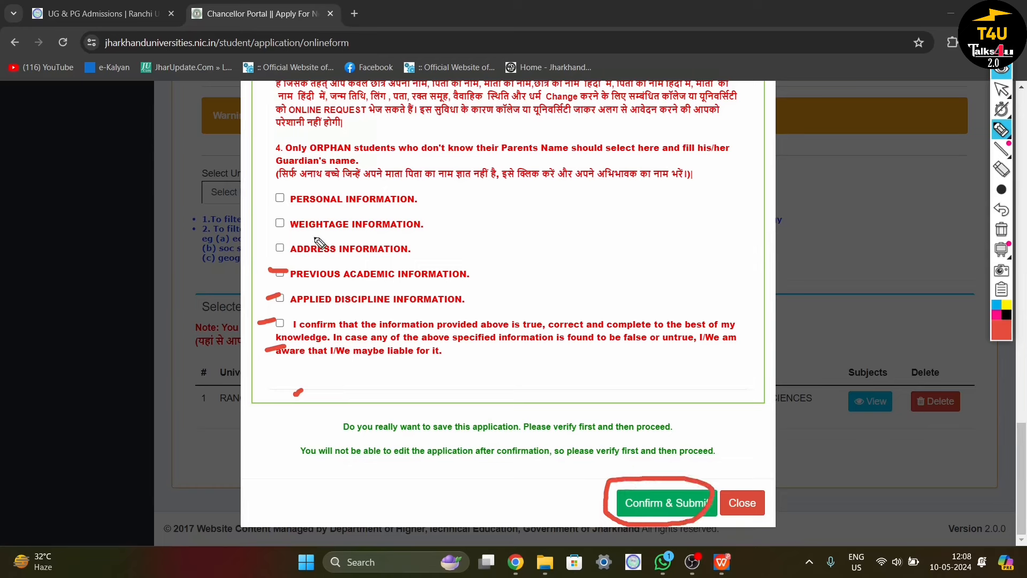
{"action": "left_click_drag", "start_coordinate": [264, 210], "coordinate": [338, 195]}
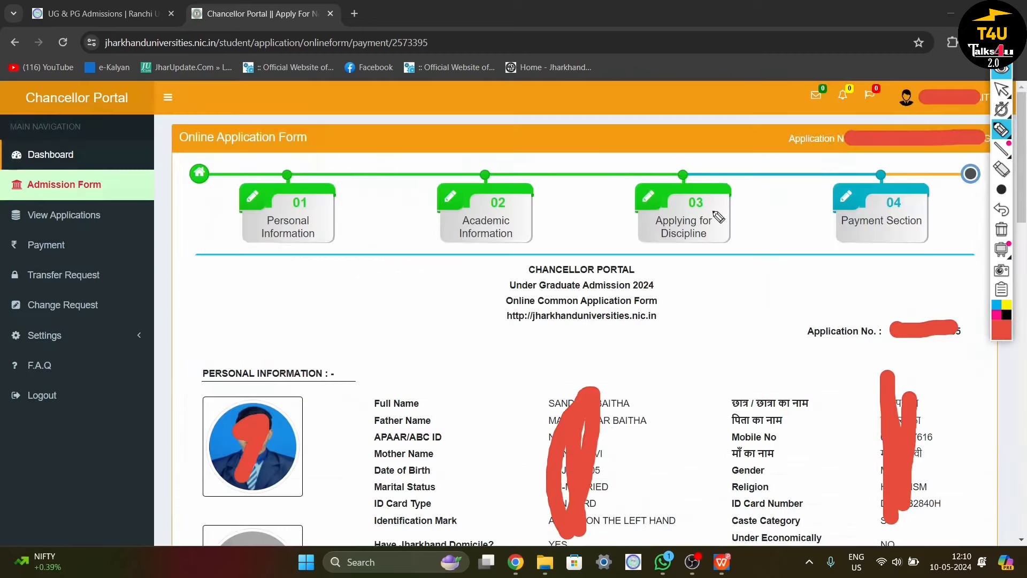
Tick and underline the Applying for Discipline stage in red, and underline the Payment Section stage
{"action": "left_click_drag", "start_coordinate": [596, 208], "coordinate": [701, 178]}
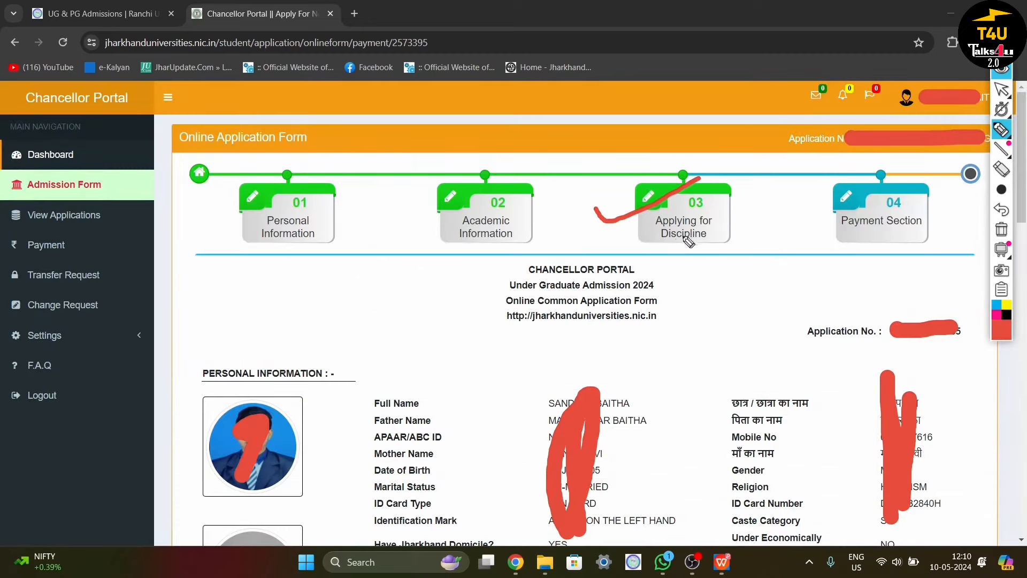
{"action": "left_click_drag", "start_coordinate": [654, 247], "coordinate": [713, 244]}
{"action": "left_click_drag", "start_coordinate": [832, 242], "coordinate": [917, 241]}
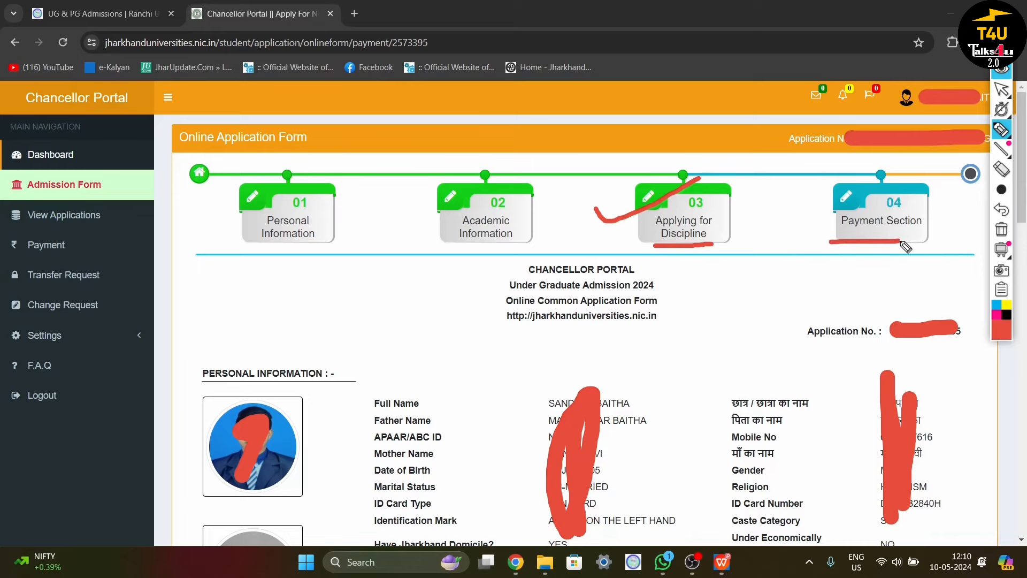
Circle the Pay Now button and underline the Print button of the Marwari College form in red
{"action": "mouse_move", "coordinate": [1003, 130]}
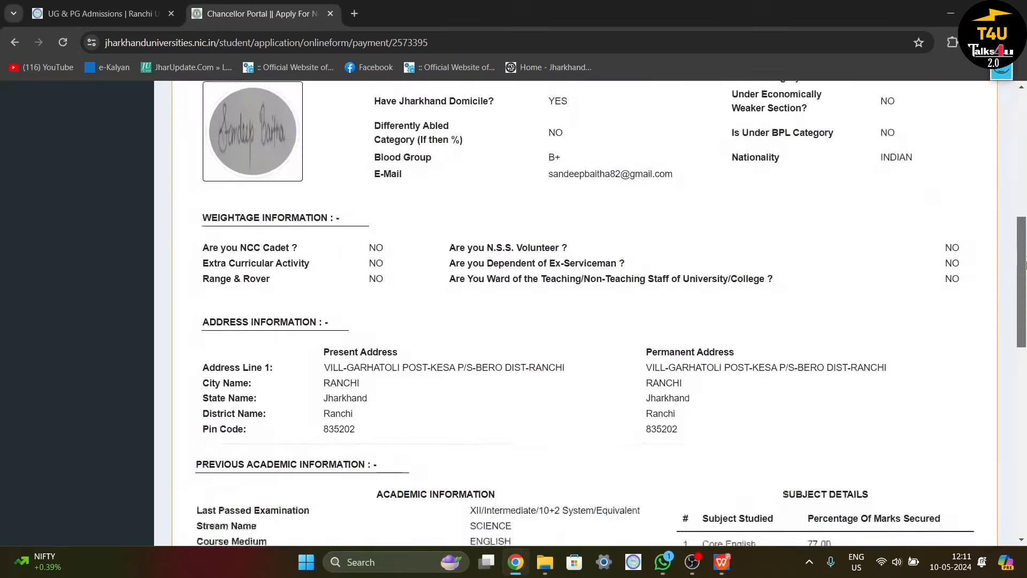
{"action": "left_click_drag", "start_coordinate": [1025, 262], "coordinate": [1026, 421]}
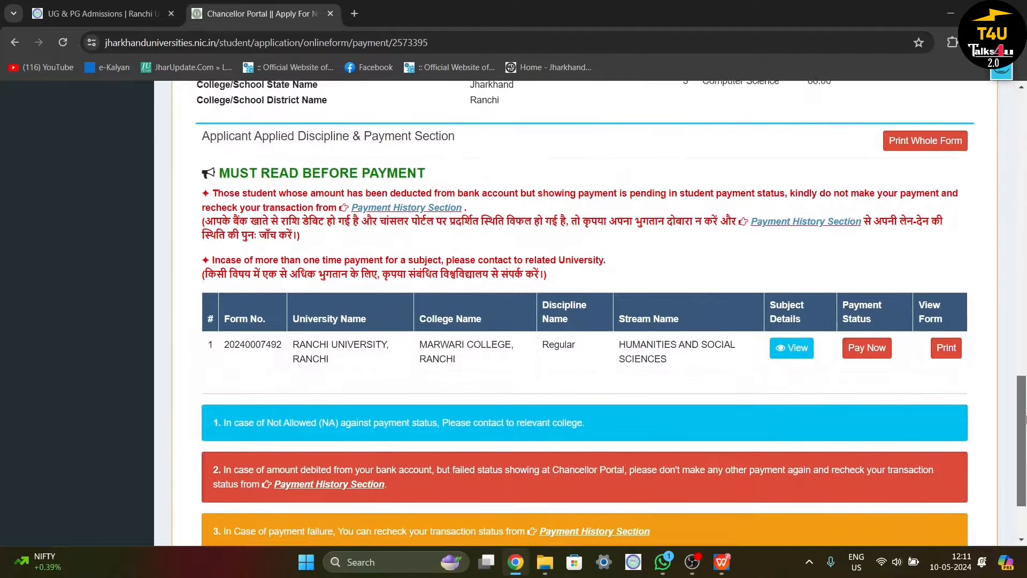
{"action": "mouse_move", "coordinate": [833, 267]}
{"action": "left_mouse_down"}
{"action": "mouse_move", "coordinate": [839, 304]}
{"action": "mouse_move", "coordinate": [856, 312]}
{"action": "mouse_move", "coordinate": [893, 308]}
{"action": "mouse_move", "coordinate": [908, 282]}
{"action": "mouse_move", "coordinate": [851, 269]}
{"action": "mouse_move", "coordinate": [827, 278]}
{"action": "left_mouse_up"}
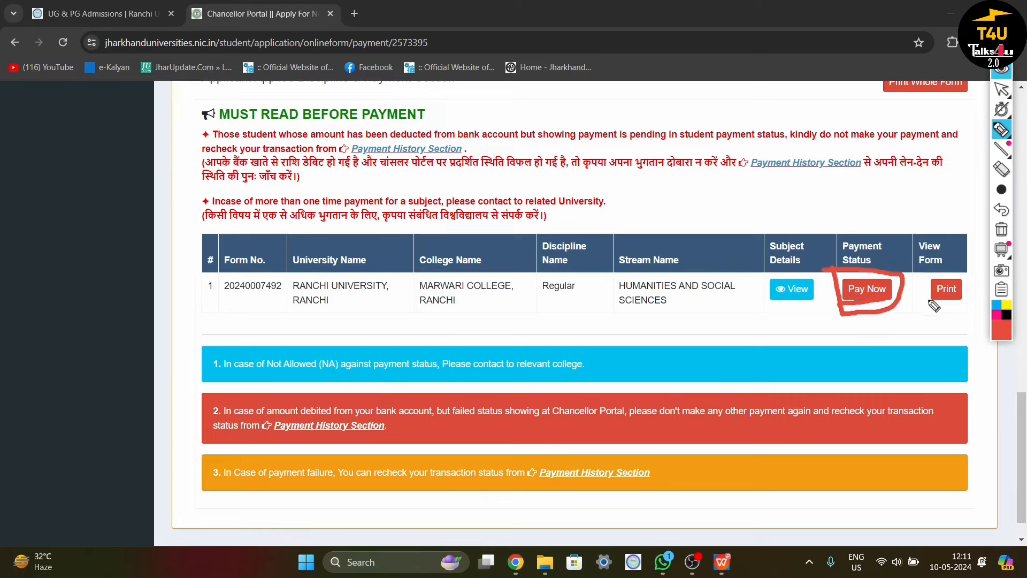
{"action": "left_click_drag", "start_coordinate": [920, 306], "coordinate": [958, 303]}
Open the payment details for the Marwari College form and mark the heading and payment instructions in red
{"action": "left_click", "coordinate": [867, 290]}
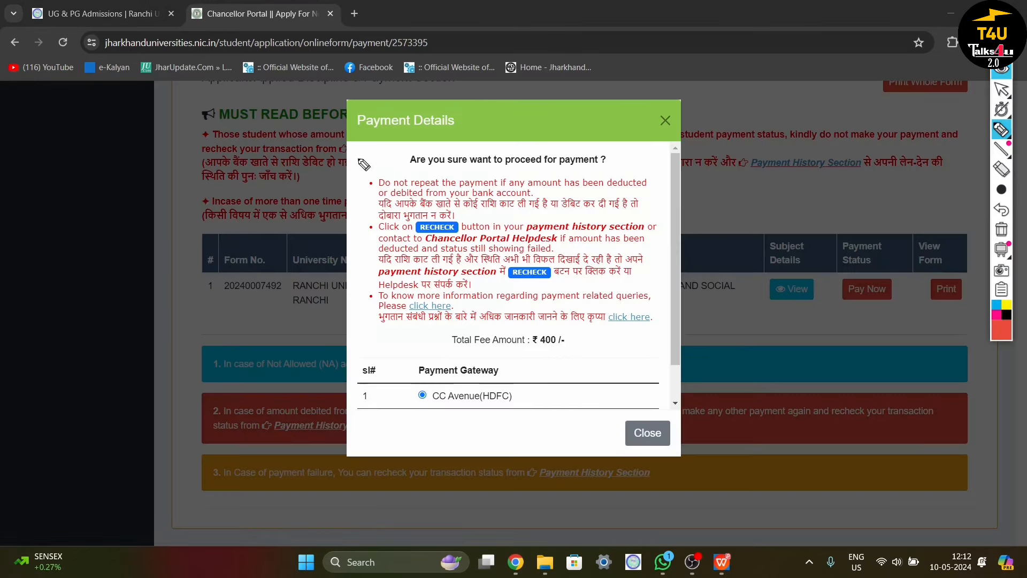
{"action": "left_click_drag", "start_coordinate": [357, 159], "coordinate": [508, 118]}
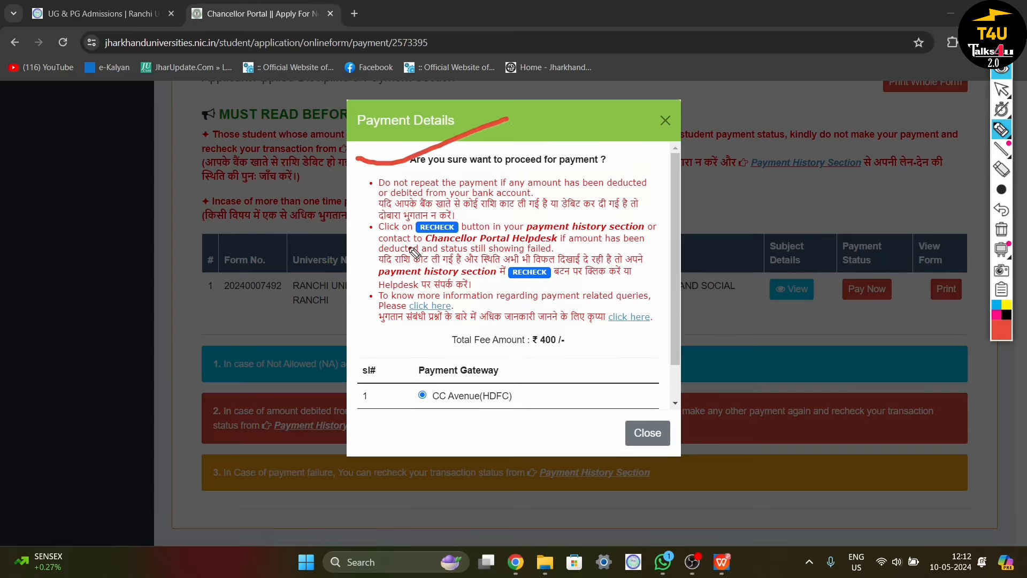
{"action": "left_click_drag", "start_coordinate": [358, 212], "coordinate": [375, 200]}
{"action": "left_click_drag", "start_coordinate": [470, 220], "coordinate": [493, 212]}
Underline and circle the total fee amount in red, and clear the markings to close the payment details
{"action": "left_click_drag", "start_coordinate": [484, 353], "coordinate": [586, 356]}
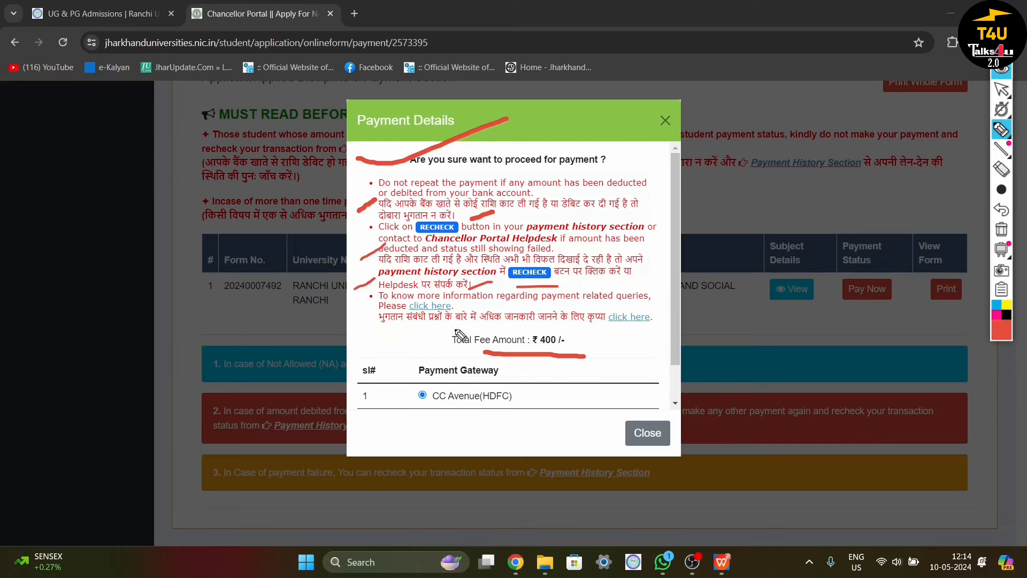
{"action": "left_click", "coordinate": [447, 325]}
{"action": "mouse_move", "coordinate": [450, 342]}
{"action": "left_mouse_down"}
{"action": "mouse_move", "coordinate": [452, 363]}
{"action": "mouse_move", "coordinate": [514, 365]}
{"action": "mouse_move", "coordinate": [587, 344]}
{"action": "mouse_move", "coordinate": [501, 324]}
{"action": "mouse_move", "coordinate": [453, 333]}
{"action": "left_mouse_up"}
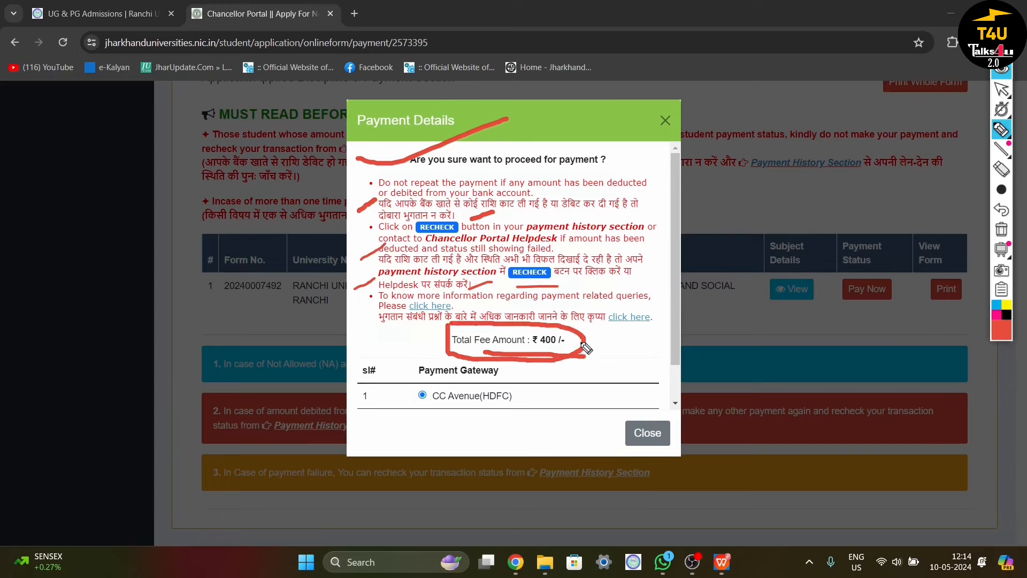
{"action": "left_click_drag", "start_coordinate": [541, 347], "coordinate": [554, 346]}
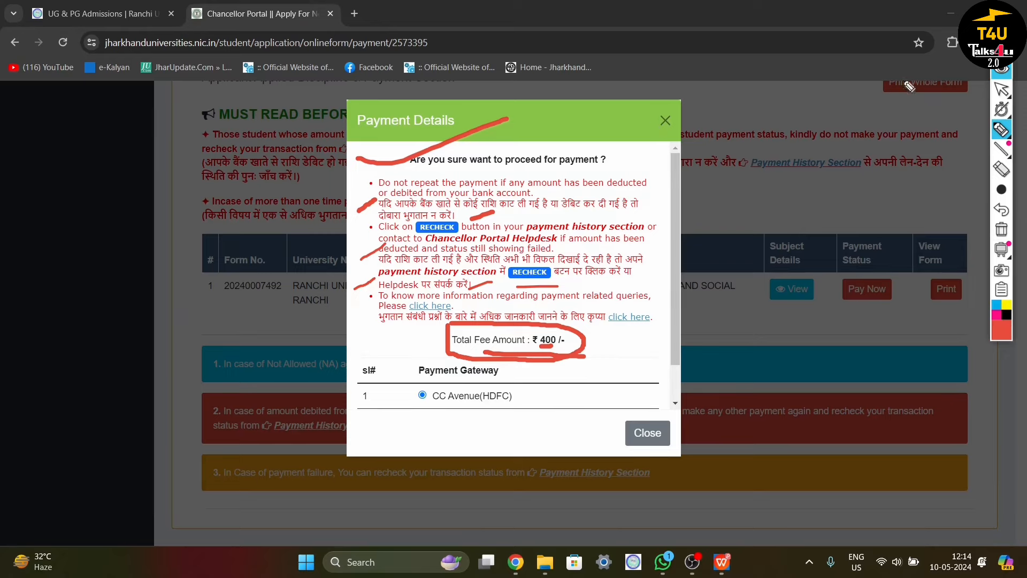
{"action": "left_click", "coordinate": [998, 70]}
{"action": "left_click", "coordinate": [675, 119]}
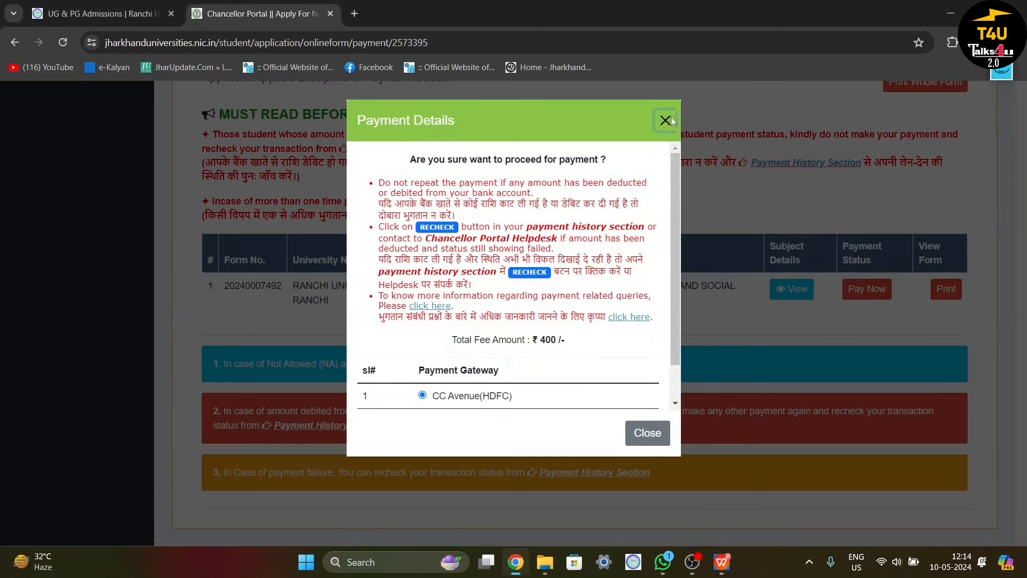